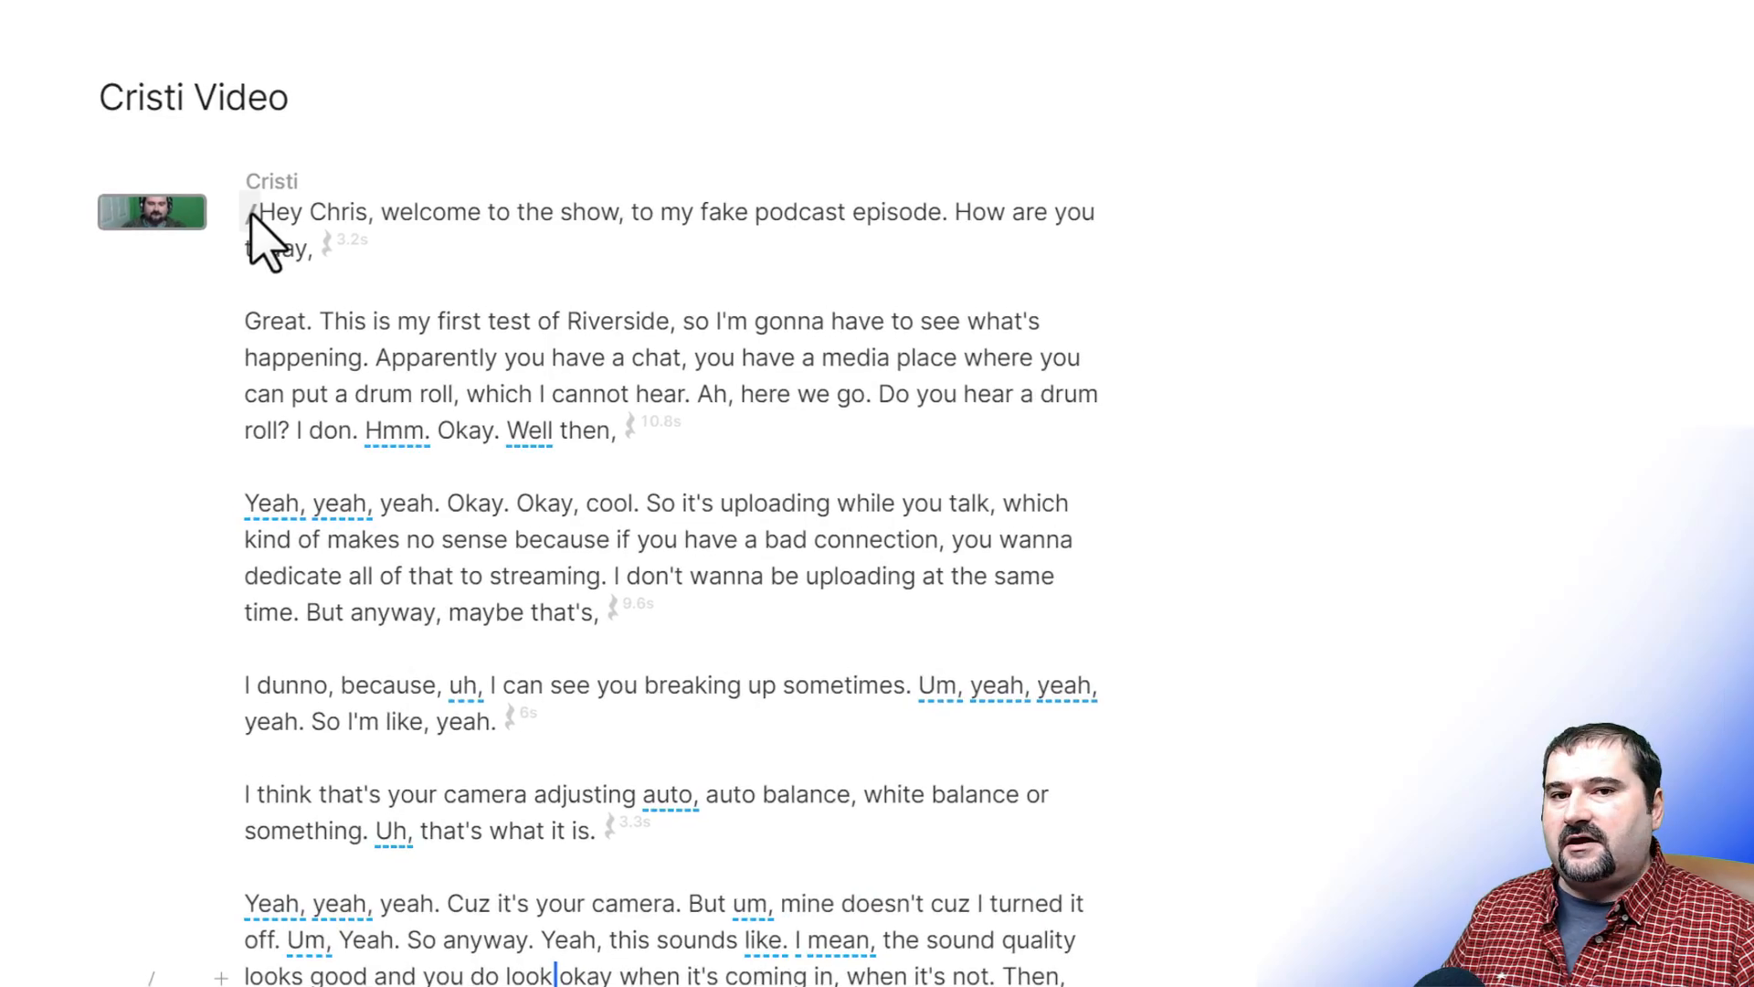
Add a scene boundary before the script paragraph starting "Yeah, yeah, yeah. Okay. Okay, cool."
{"action": "left_click", "coordinate": [251, 213]}
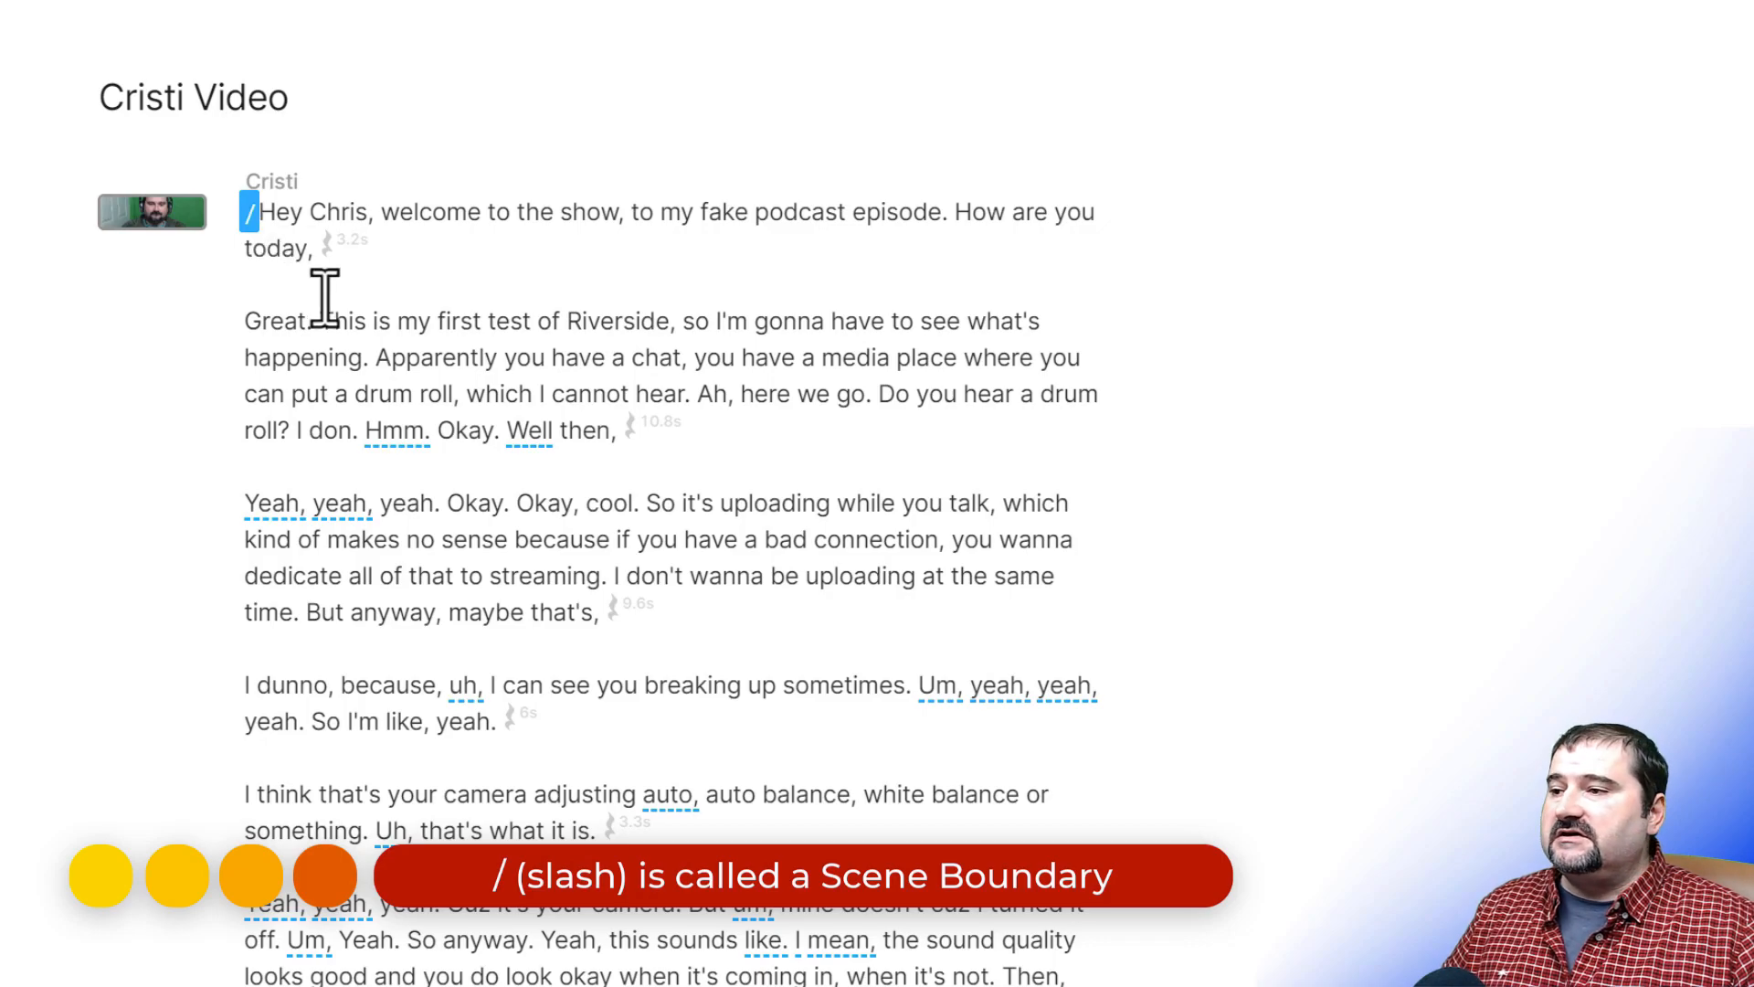
{"action": "left_click", "coordinate": [244, 503]}
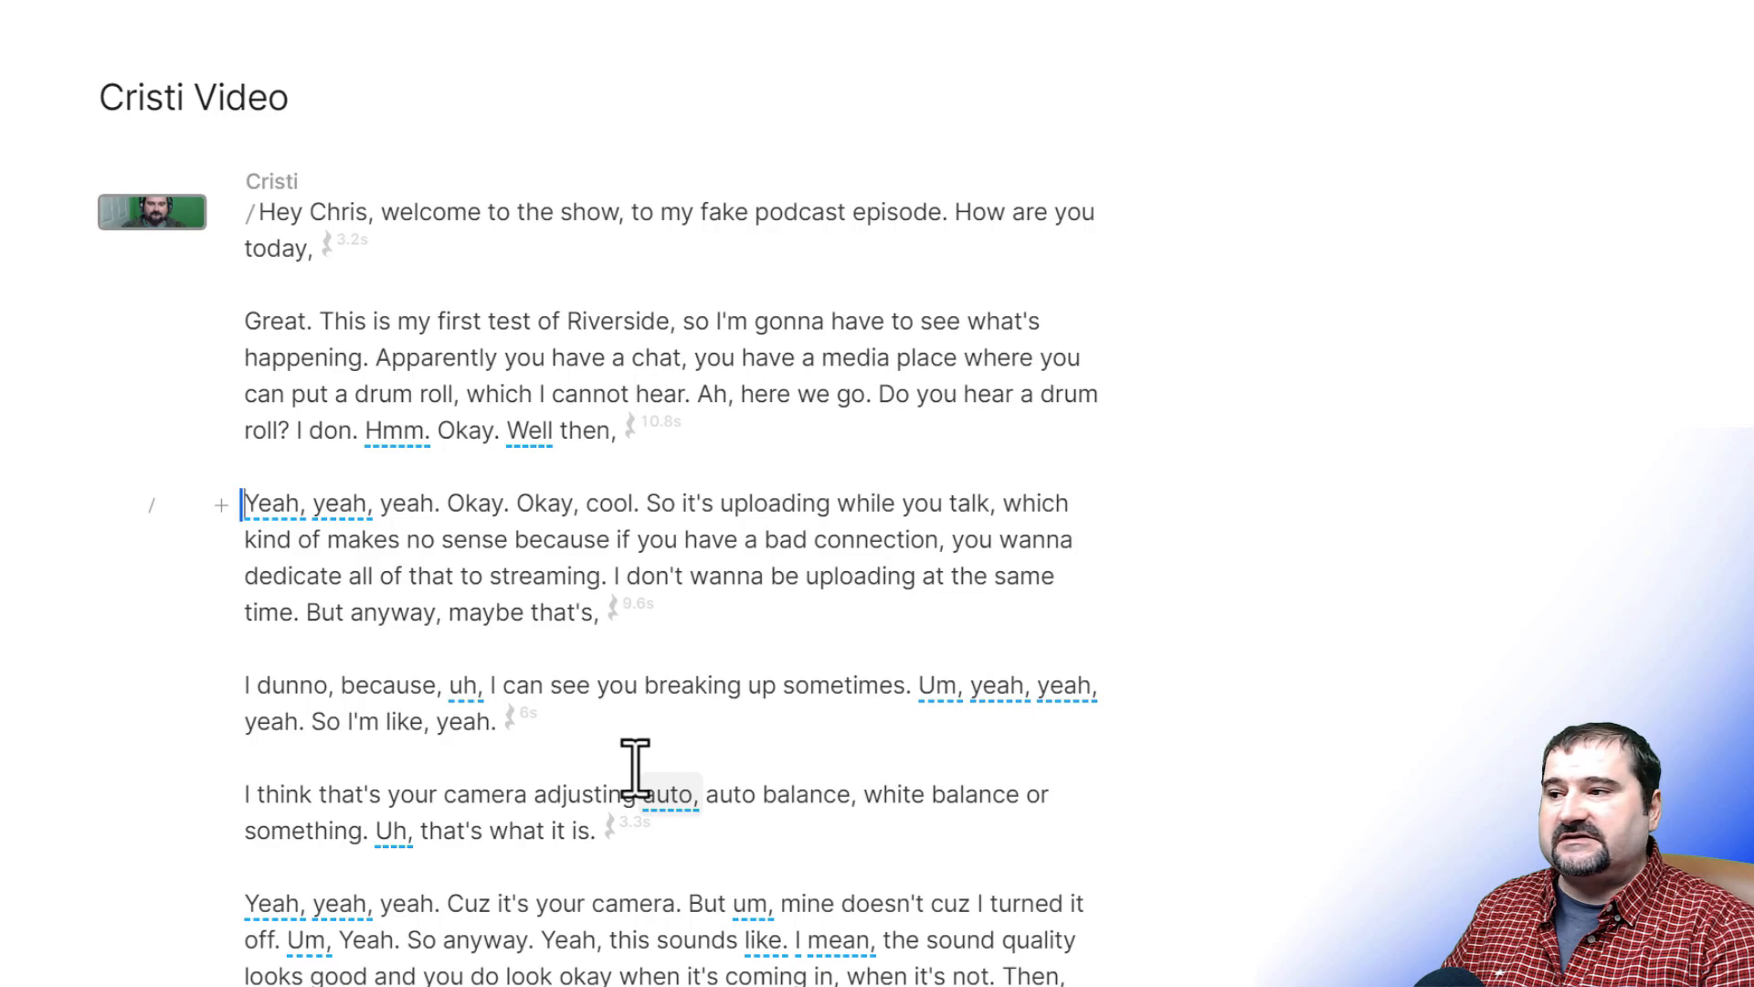
{"action": "type", "text": "/"}
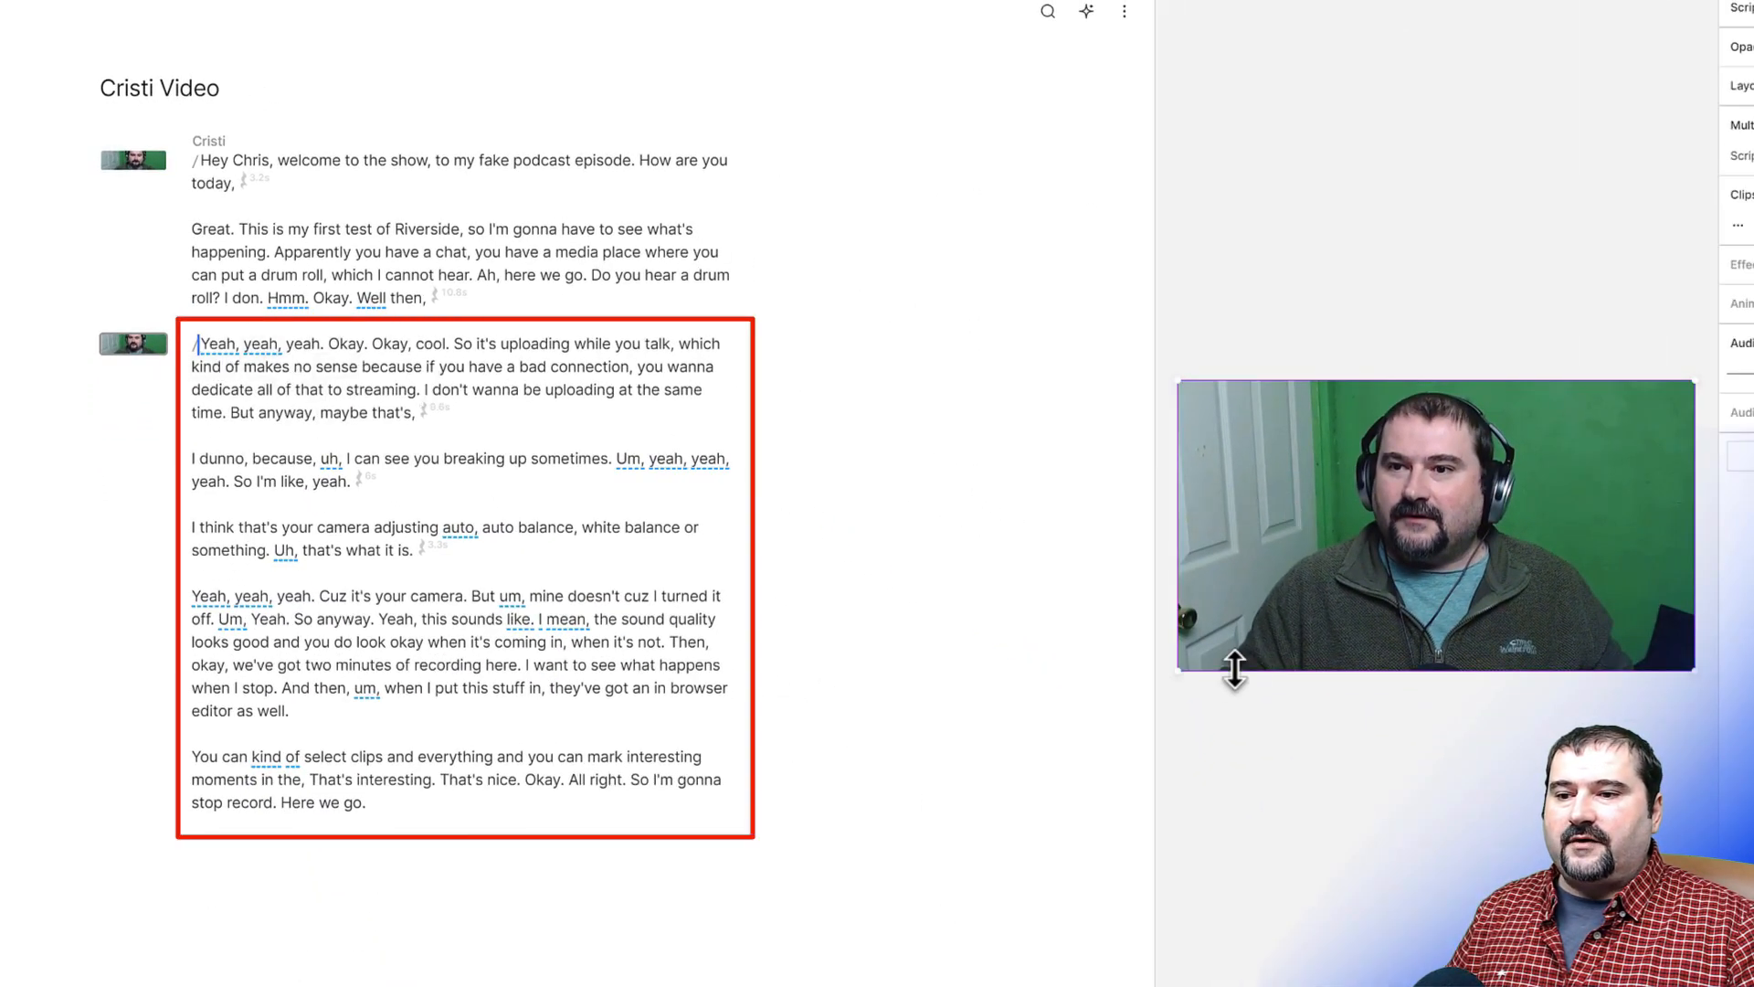
Shrink the second scene's video to about half size in the canvas's upper-right area and compare it with the first scene
{"action": "left_click_drag", "start_coordinate": [1178, 669], "coordinate": [1544, 498]}
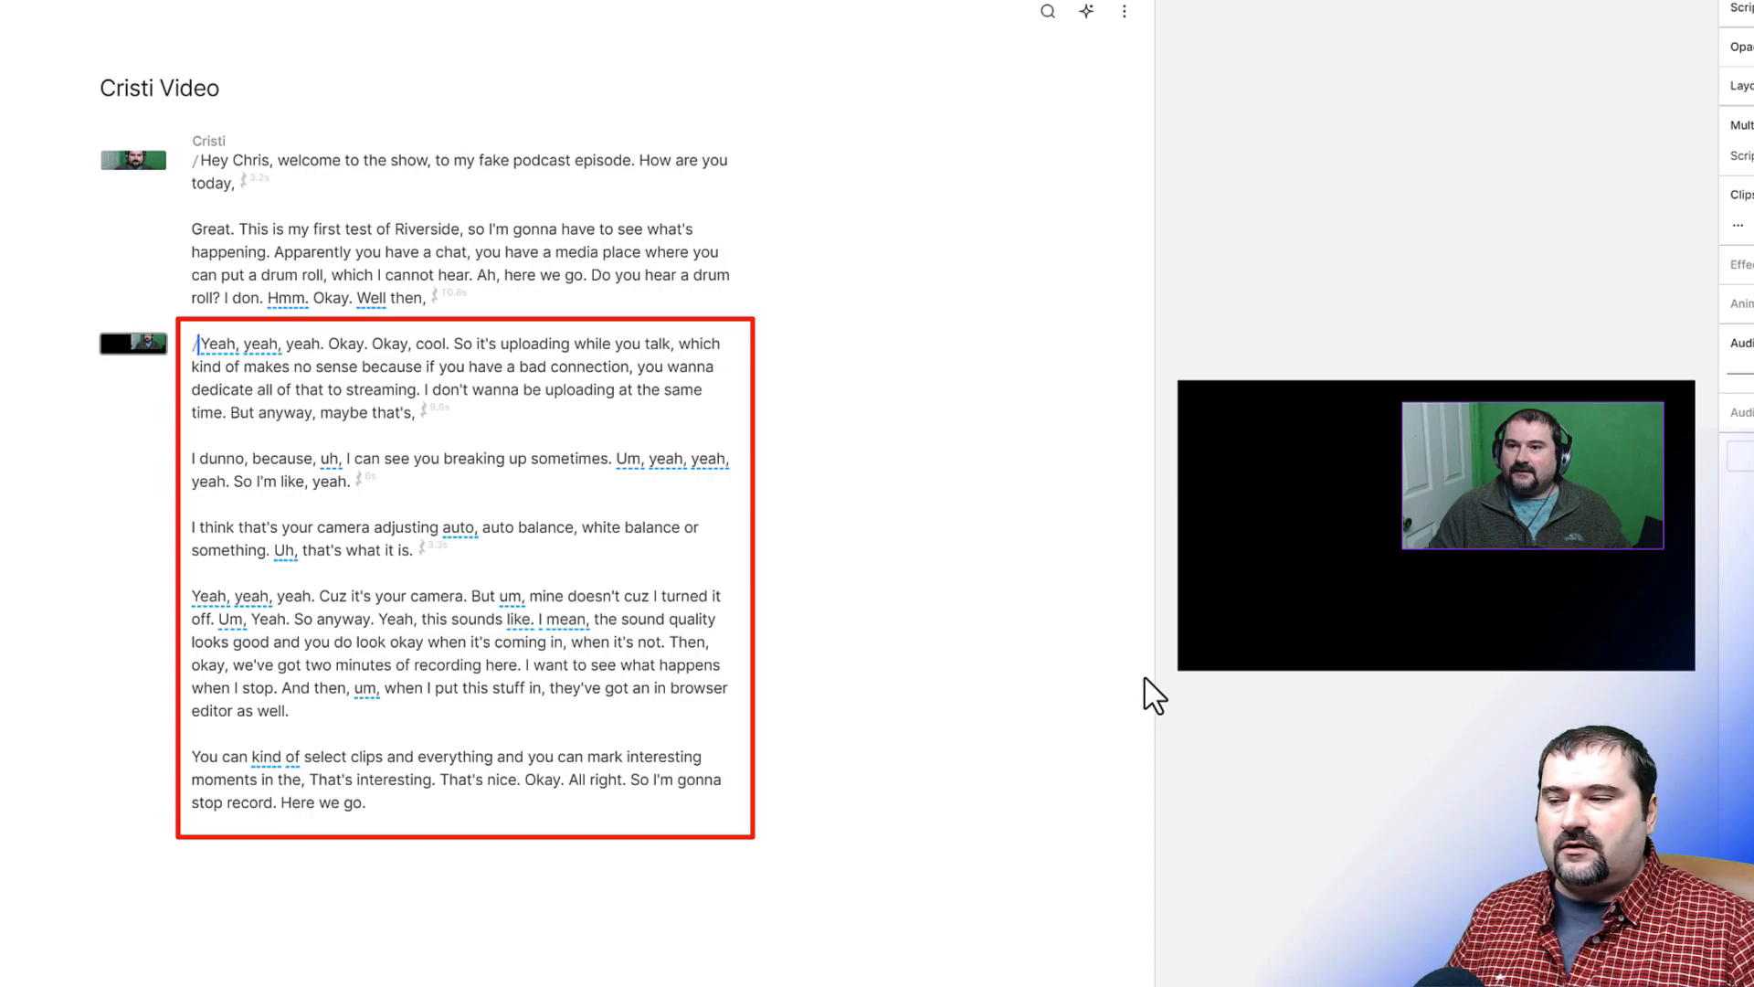
{"action": "left_click", "coordinate": [270, 256]}
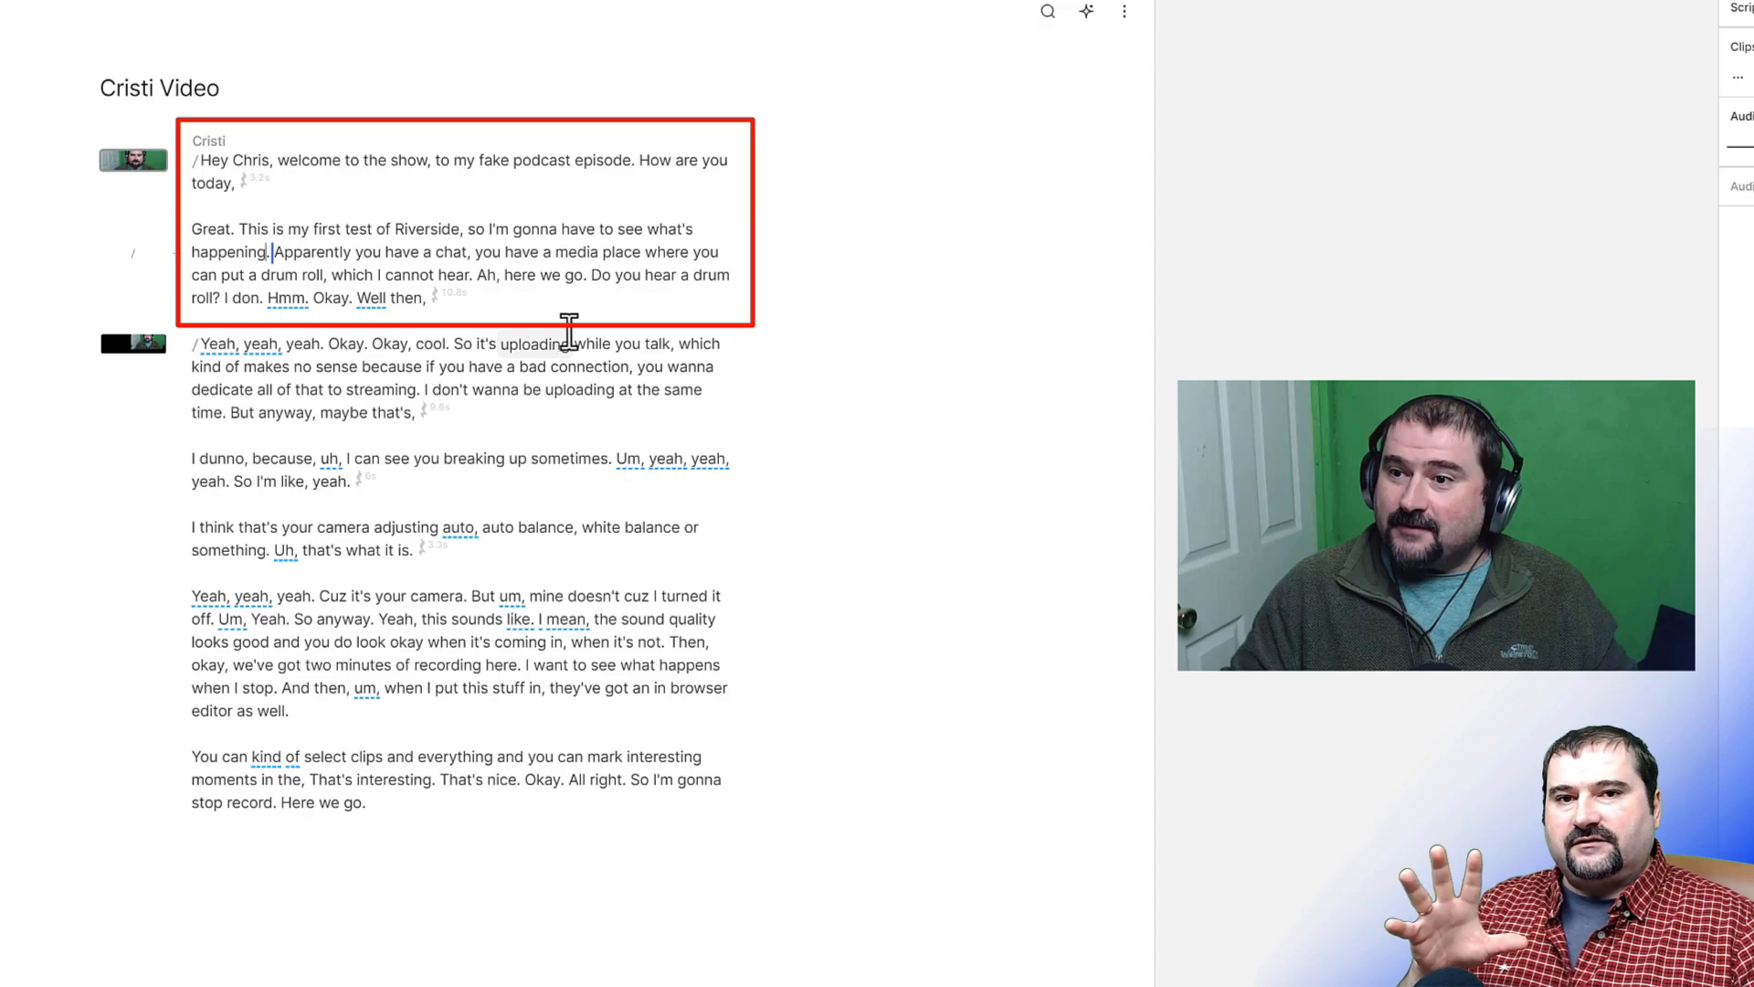
{"action": "left_click", "coordinate": [294, 387]}
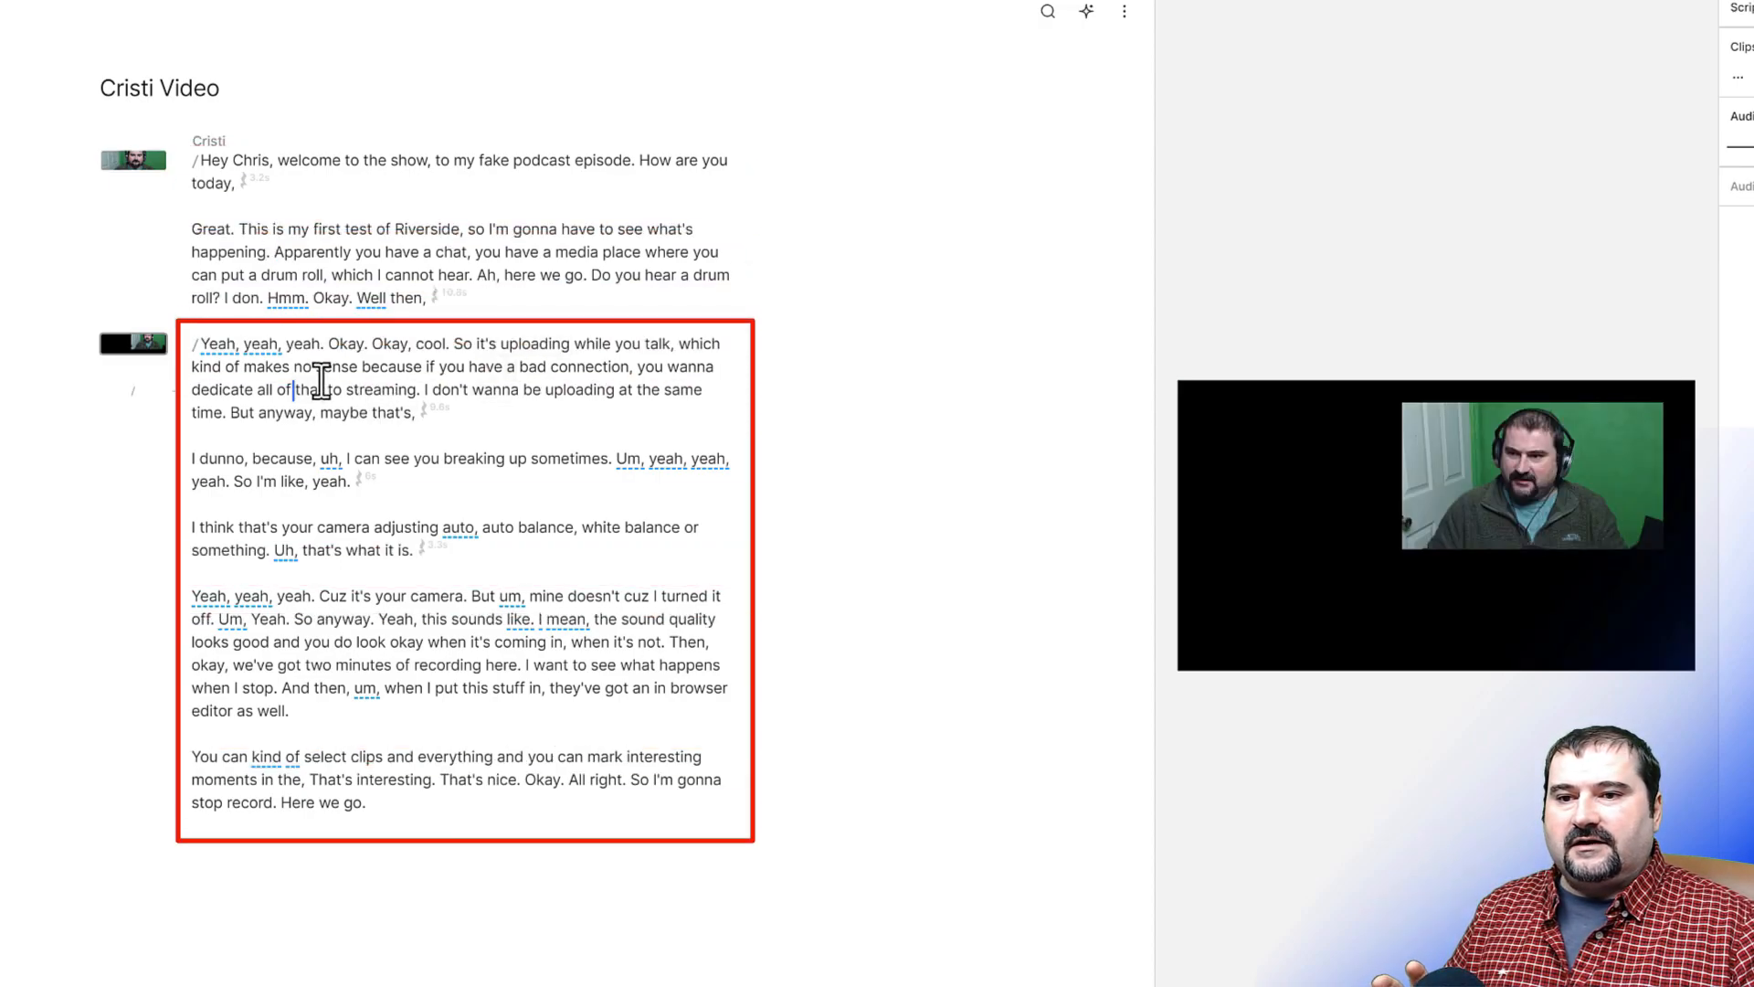
Add a scene boundary before "I think that's your camera adjusting" and place that scene's video in the canvas's upper-left corner
{"action": "left_click", "coordinate": [193, 527]}
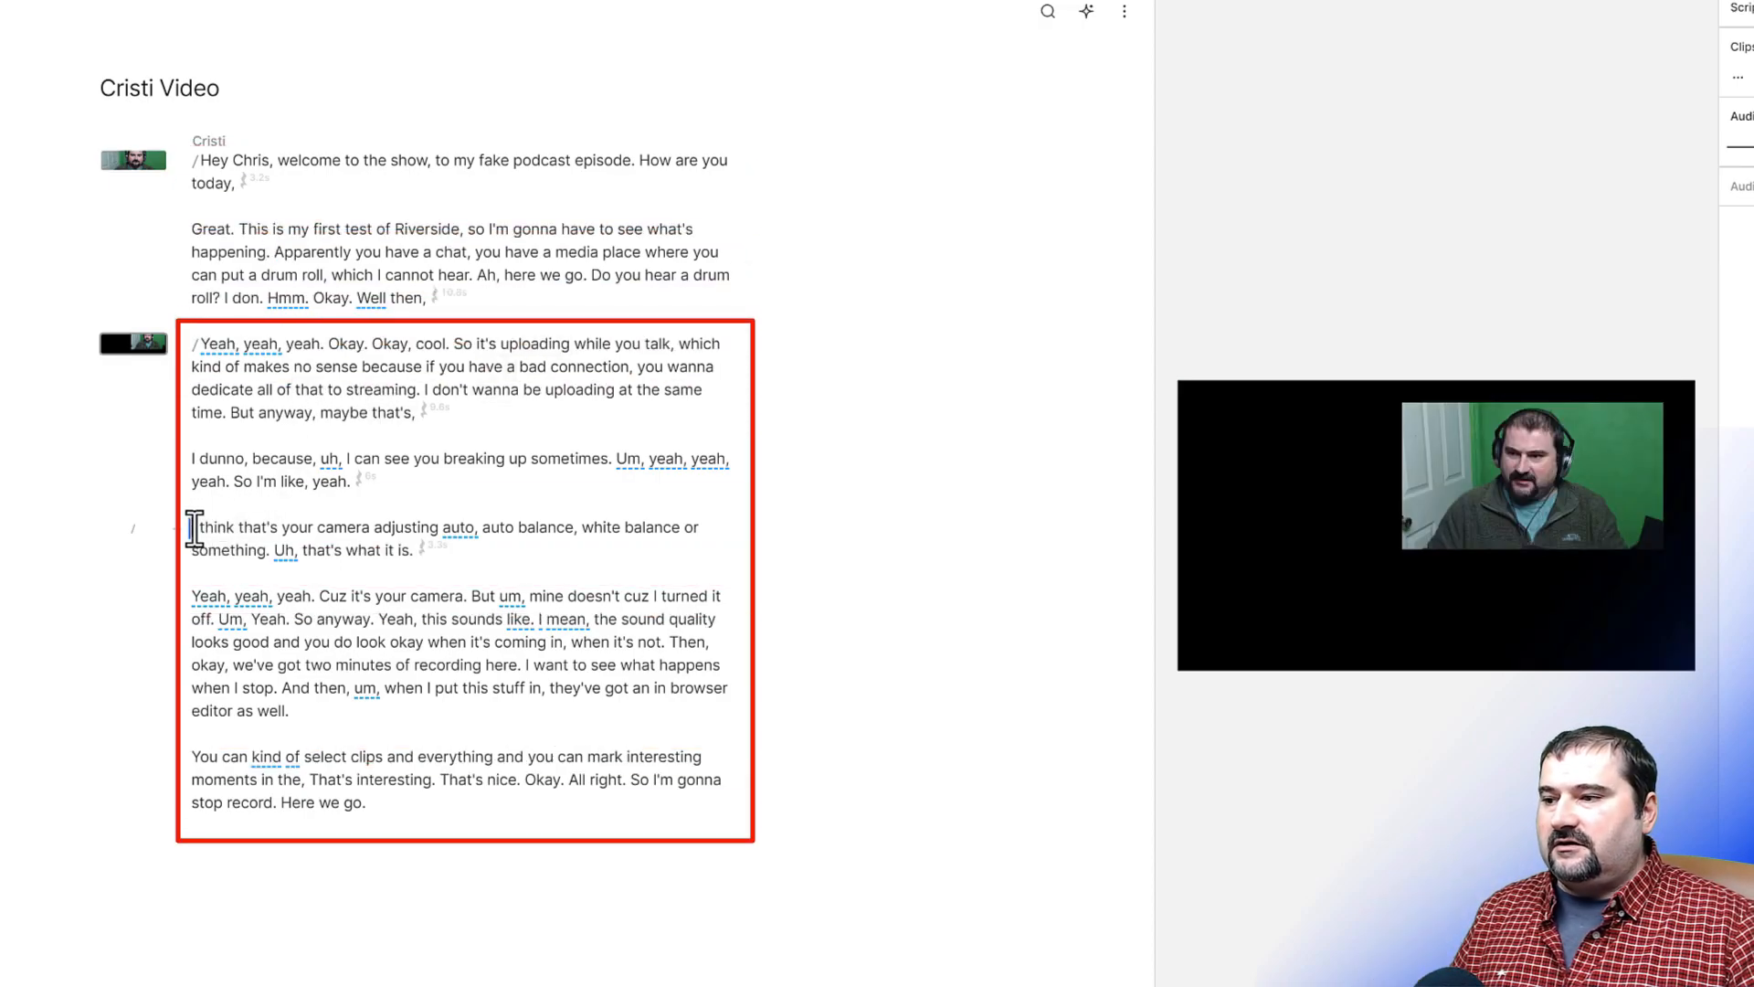
{"action": "type", "text": "/"}
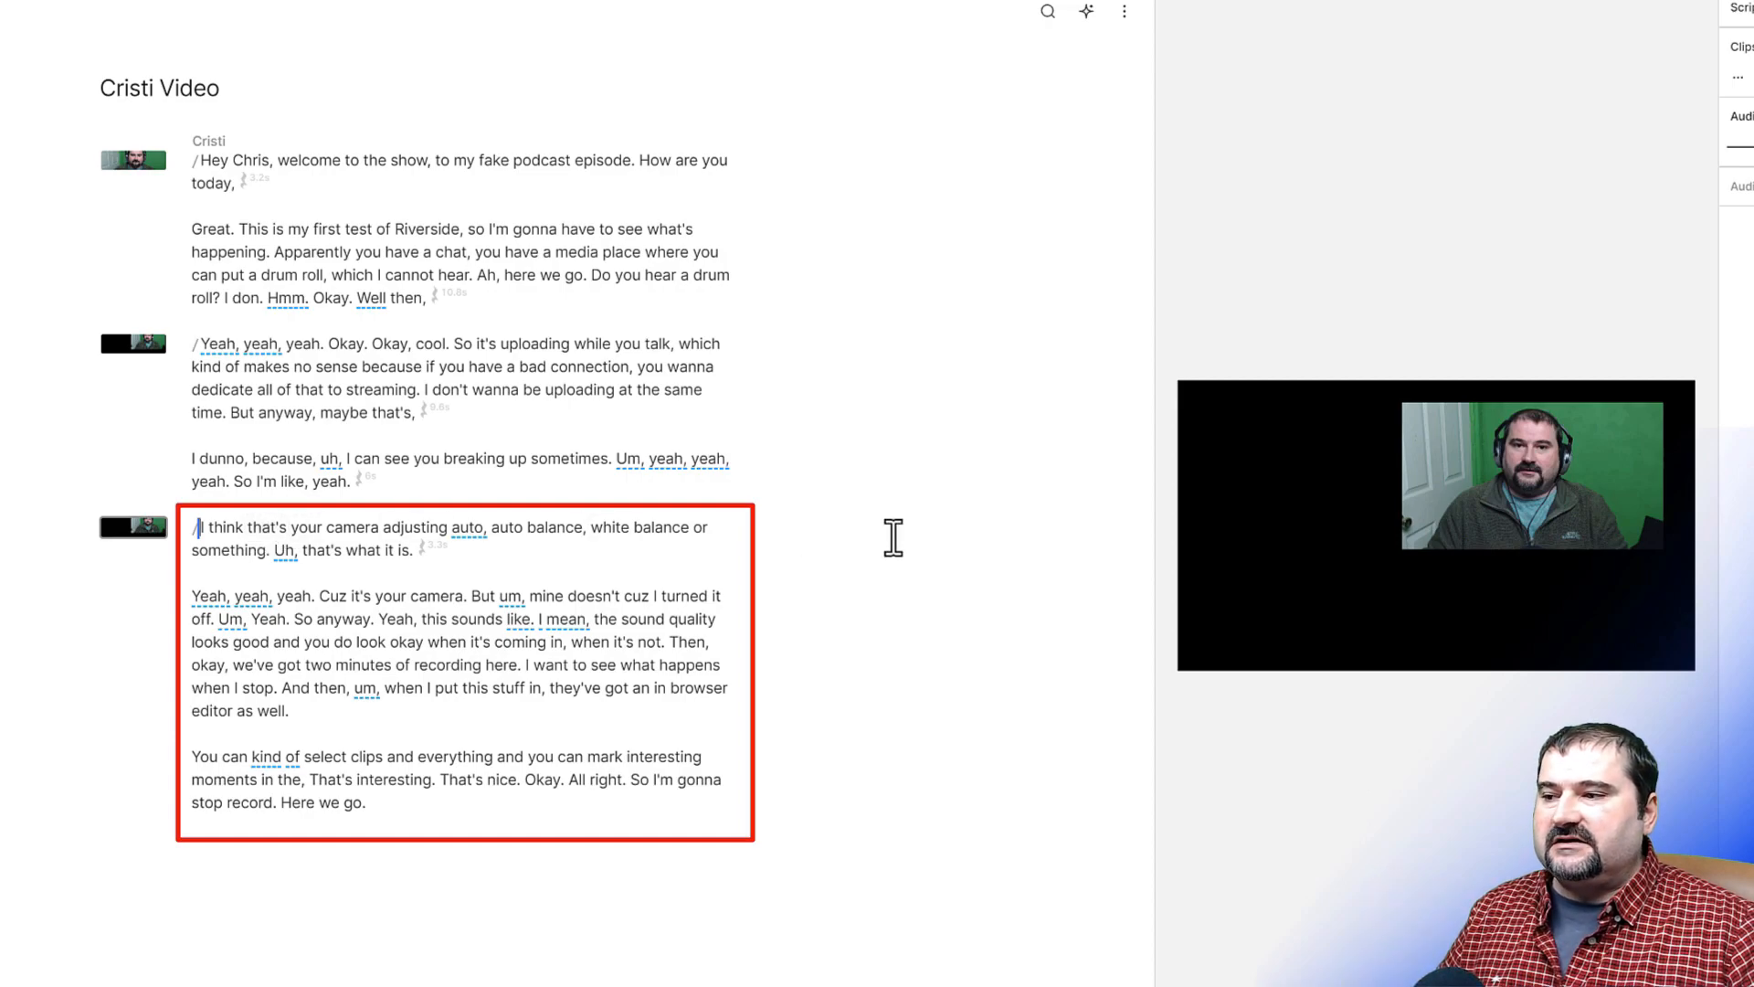
{"action": "left_click", "coordinate": [391, 528]}
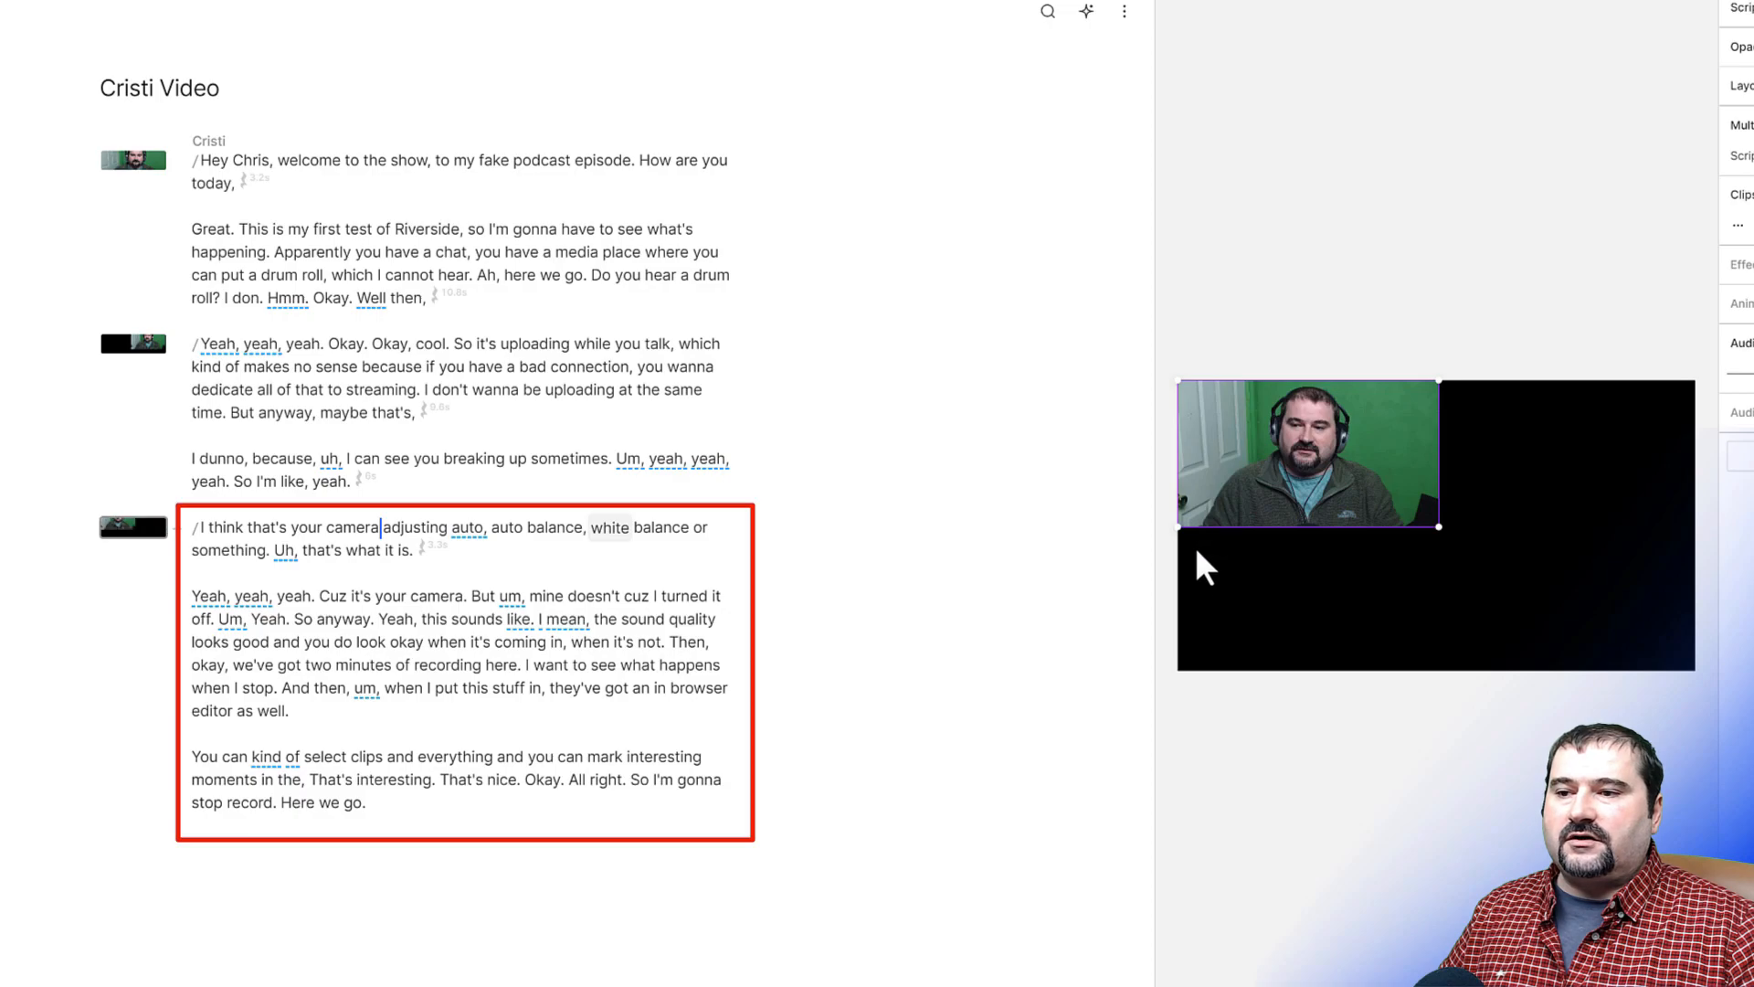
Compare the video layouts of the first, second and third scenes
{"action": "left_click", "coordinate": [255, 228]}
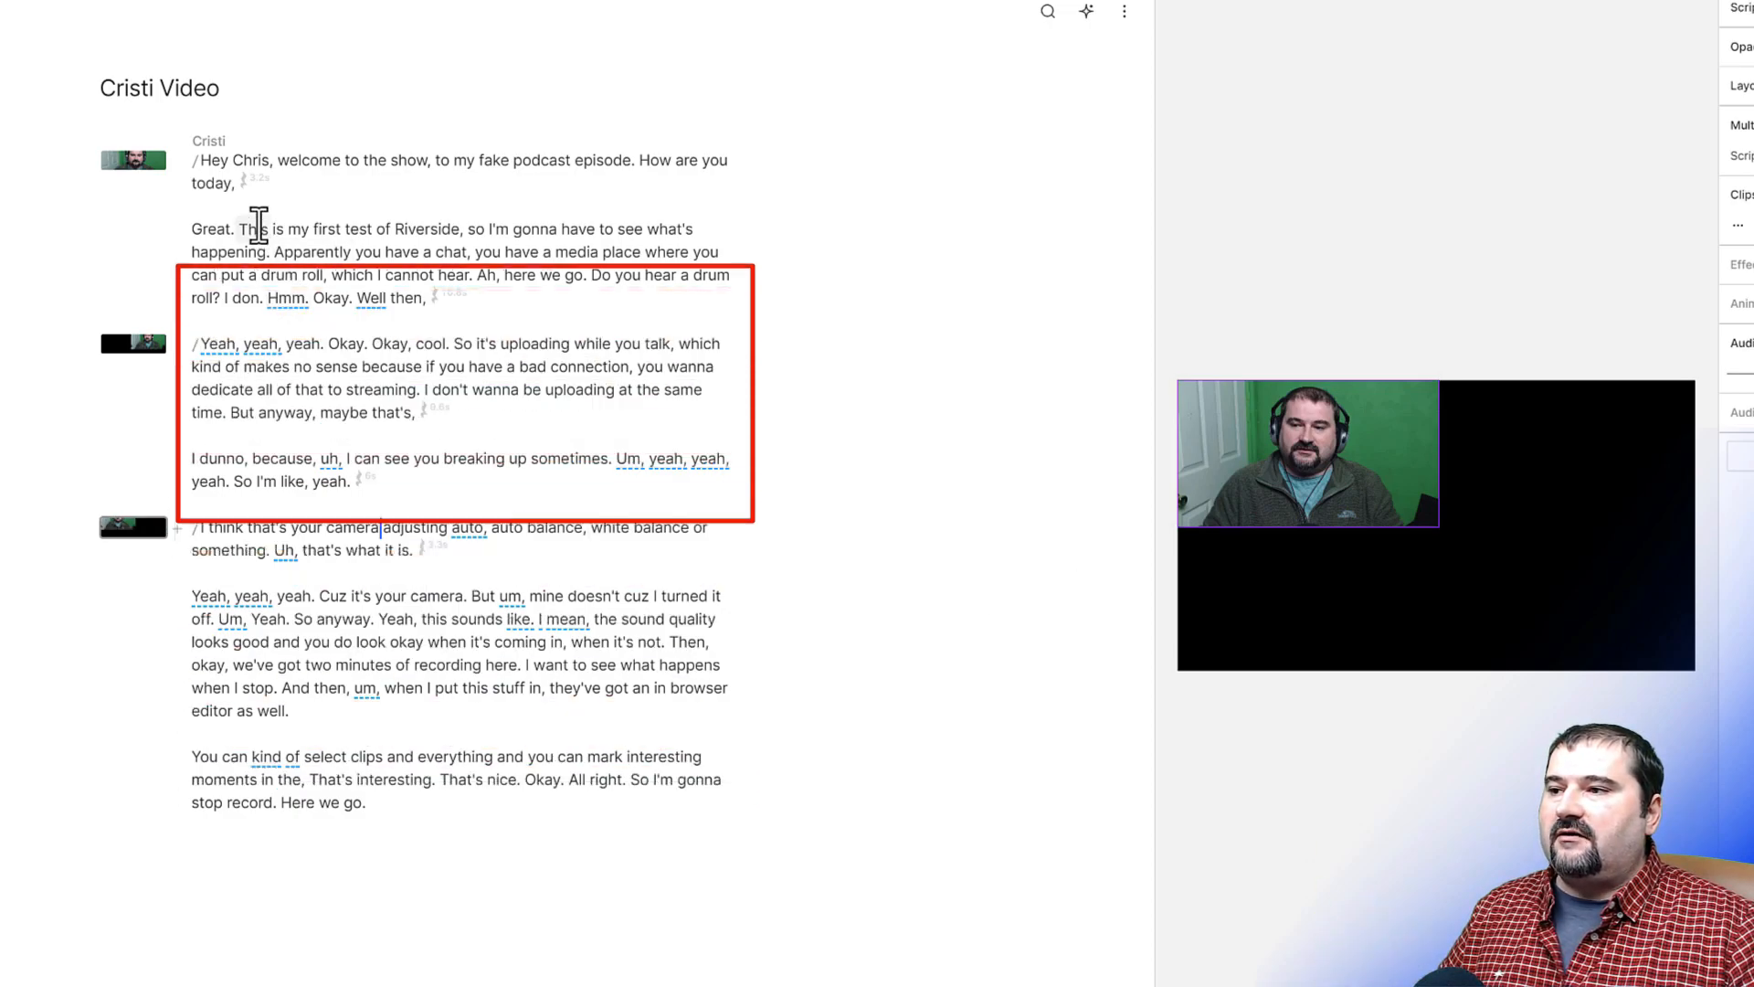
{"action": "left_click", "coordinate": [293, 366]}
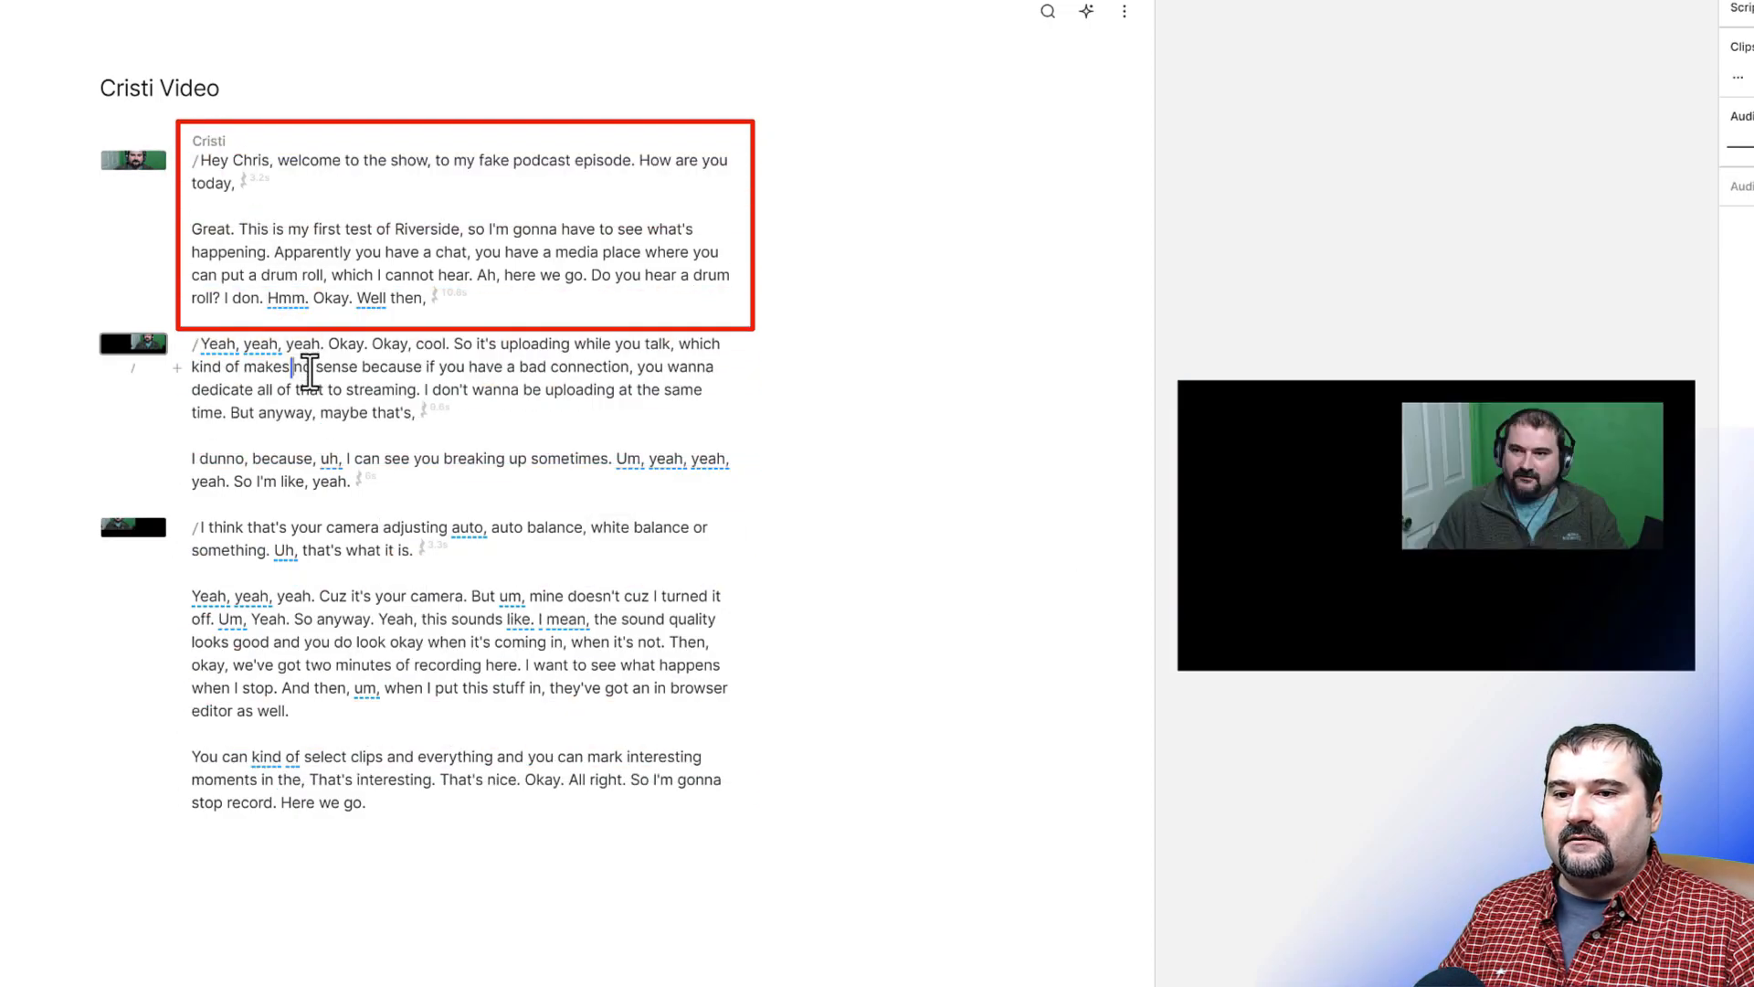
{"action": "left_click", "coordinate": [325, 548]}
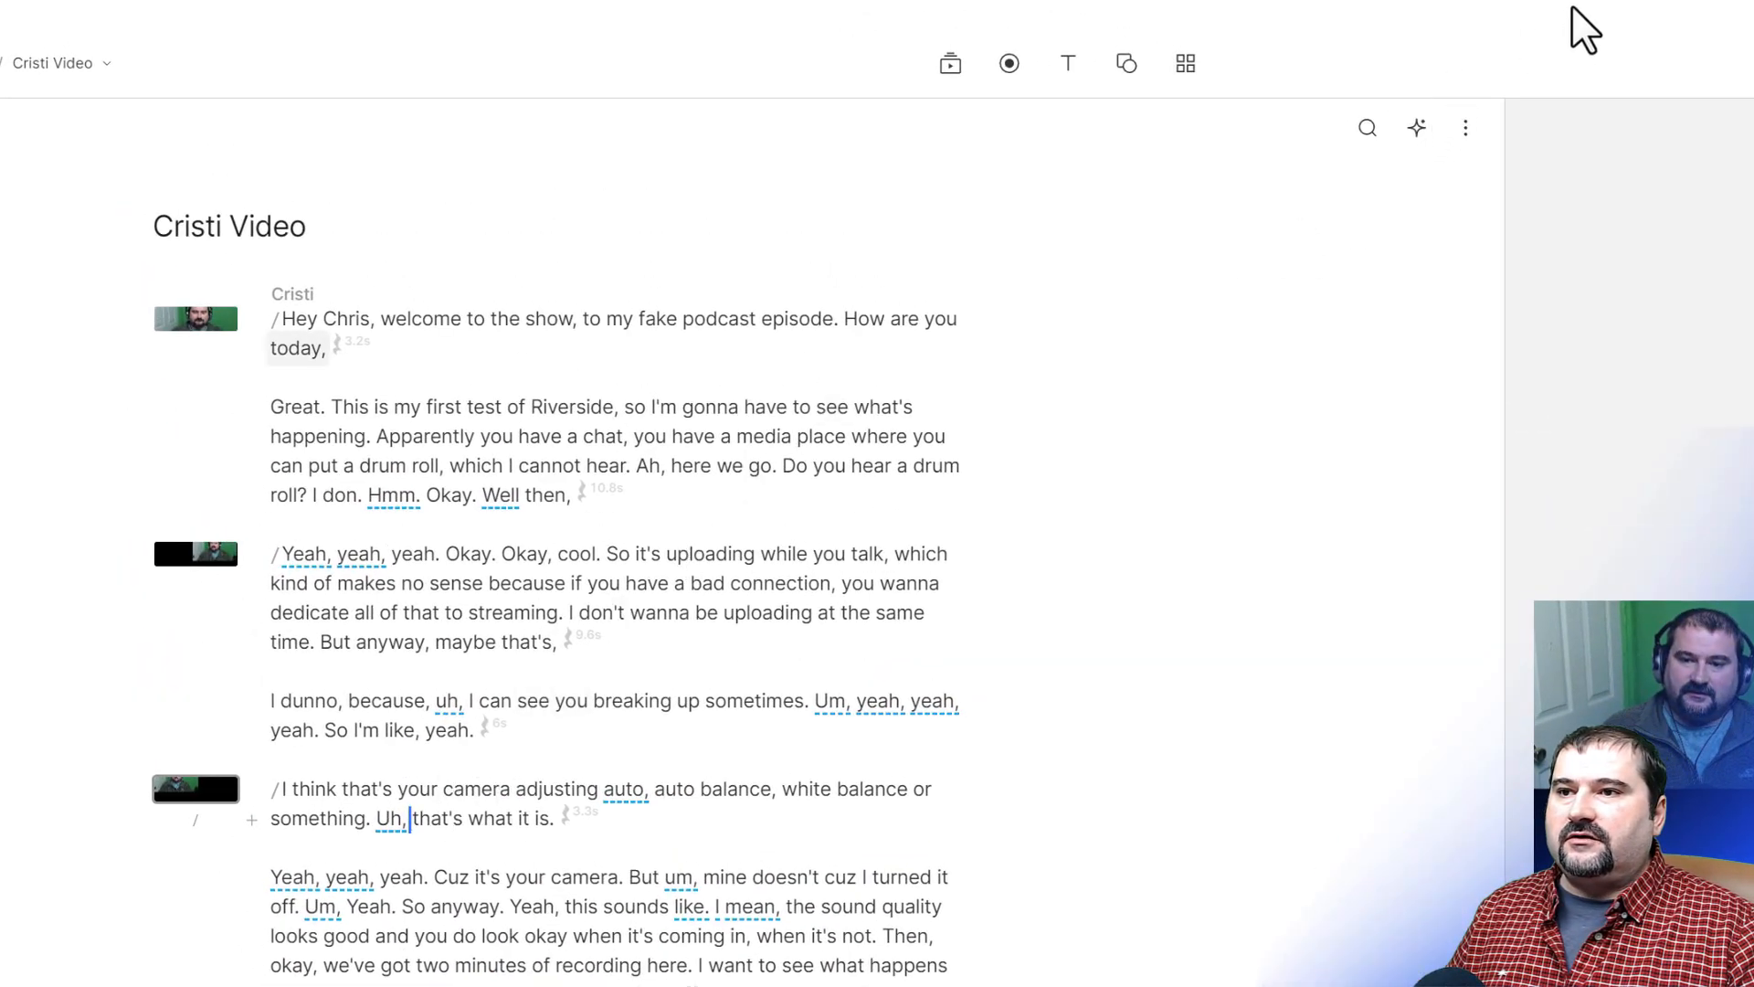
Expand the scene thumbnails beside the script
{"action": "left_click", "coordinate": [1466, 128]}
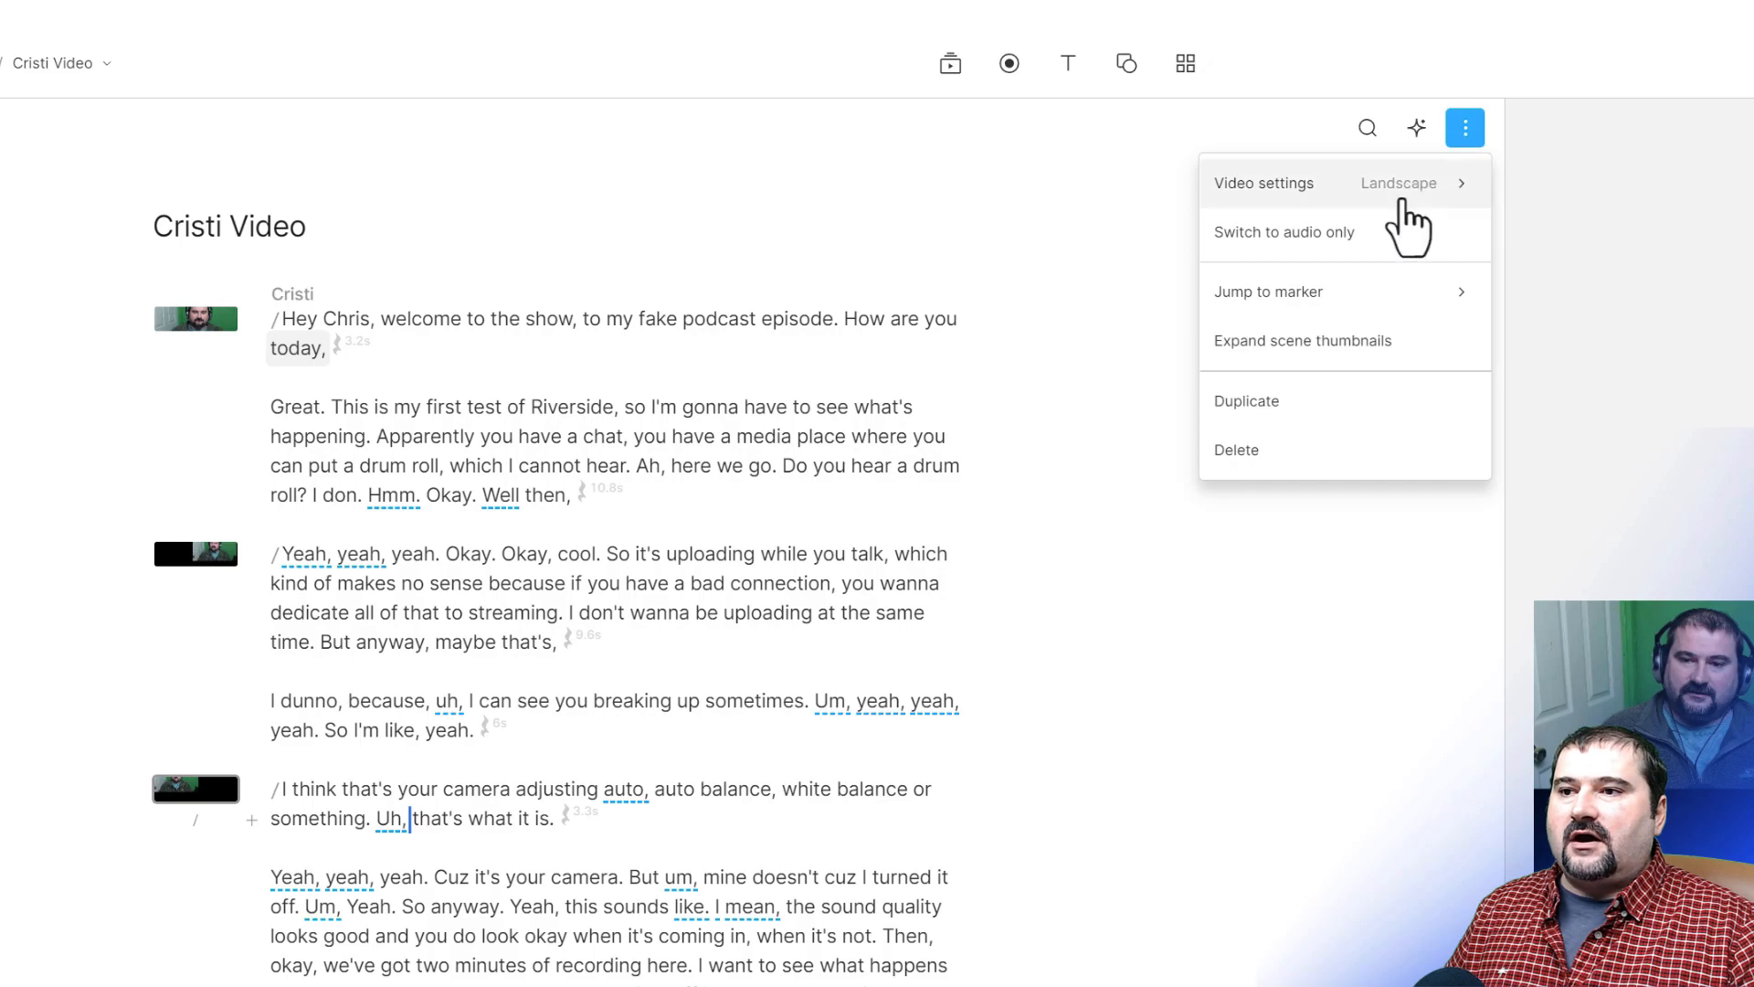
{"action": "left_click", "coordinate": [1302, 352]}
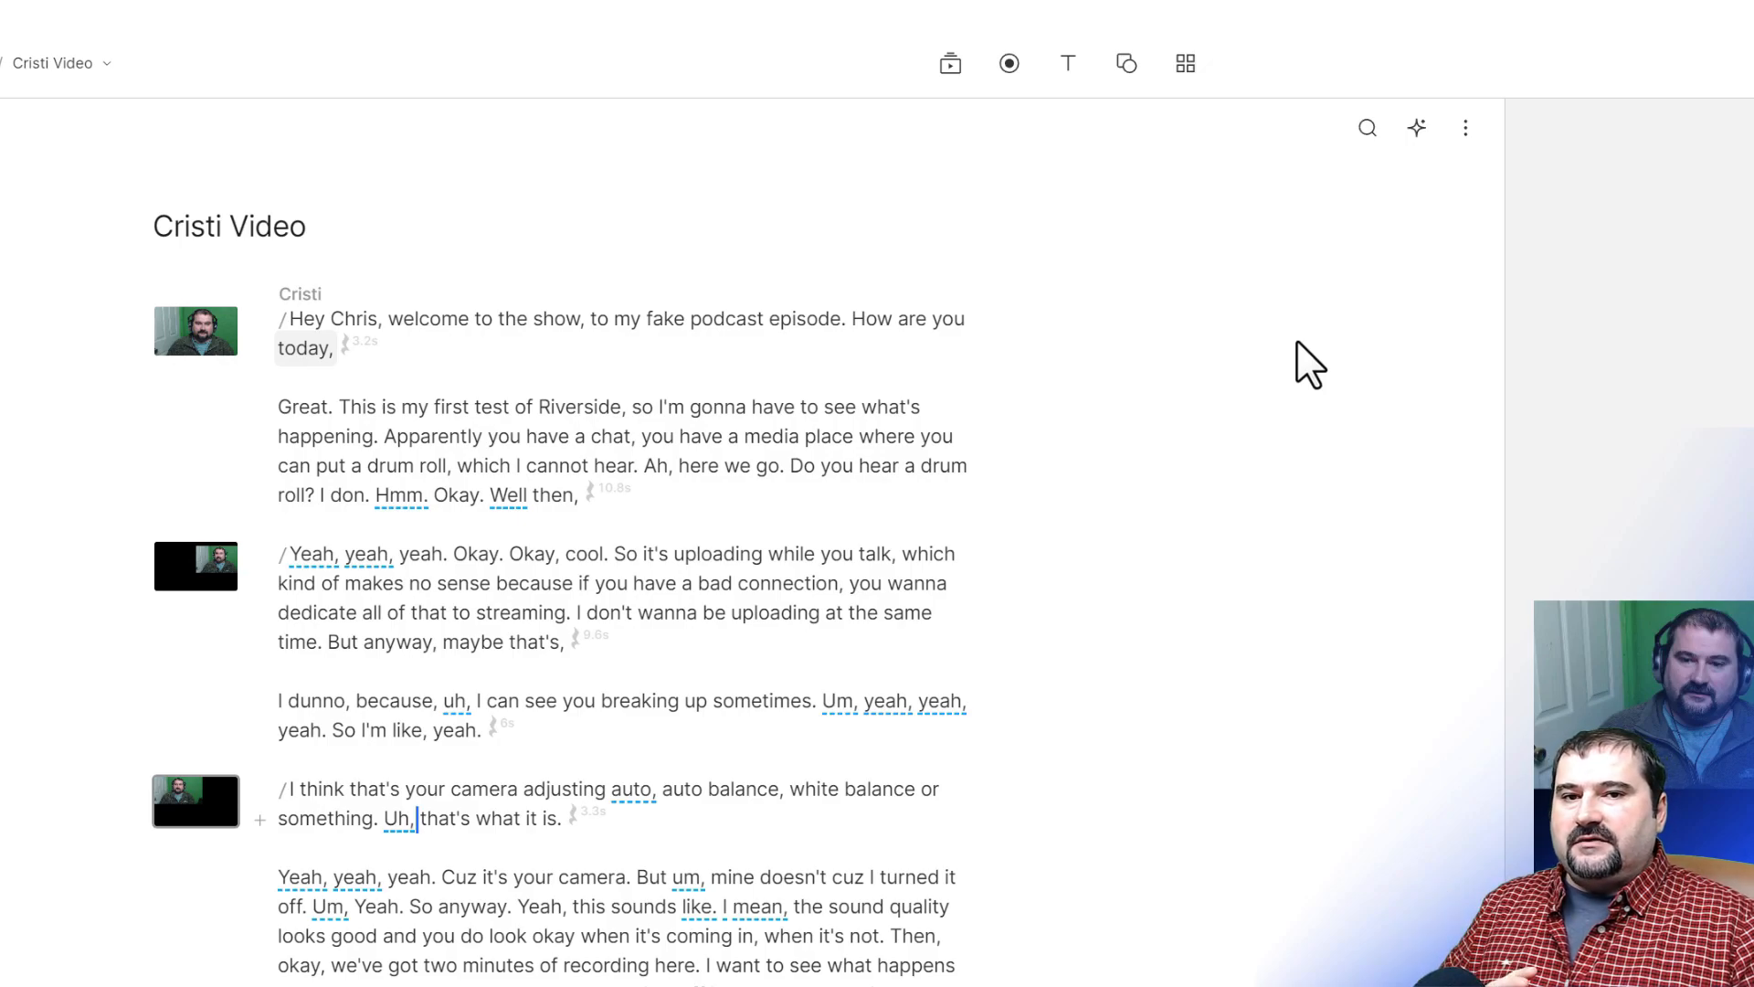
Split the paragraph before "Yeah, this sounds like" with a new scene boundary
{"action": "scroll", "coordinate": [756, 900], "scroll_direction": "down", "scroll_amount": 3}
{"action": "left_click", "coordinate": [525, 638]}
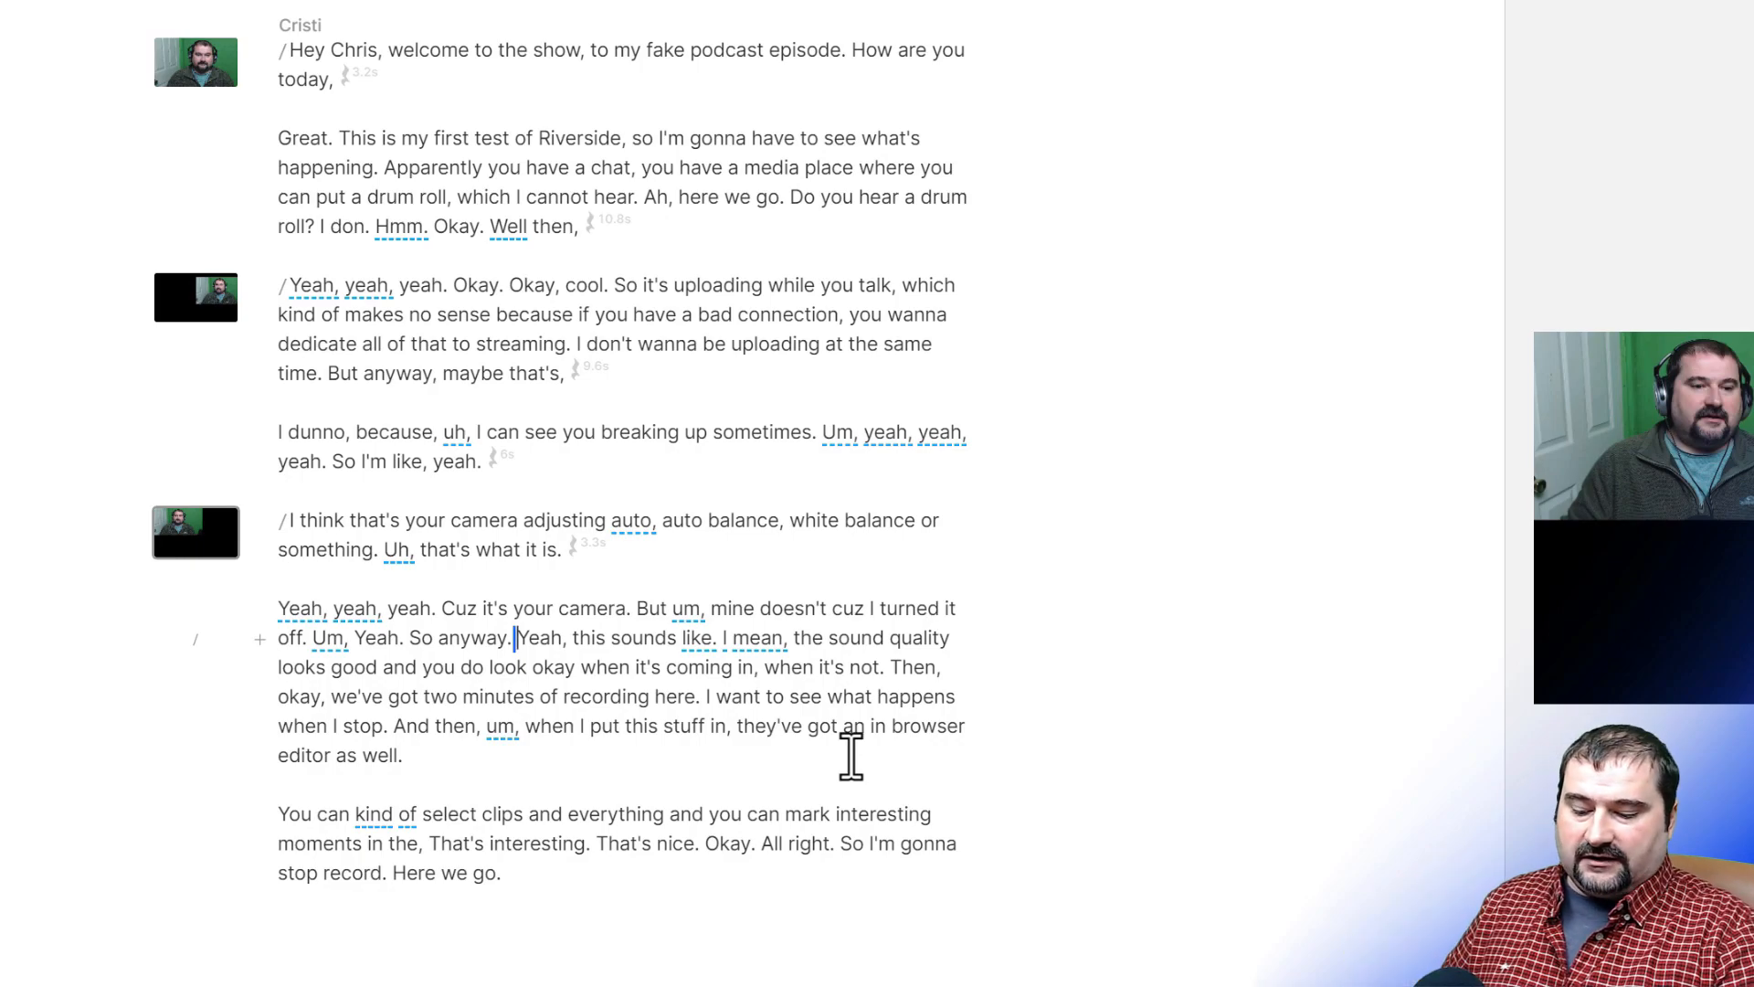
{"action": "key", "text": "Return"}
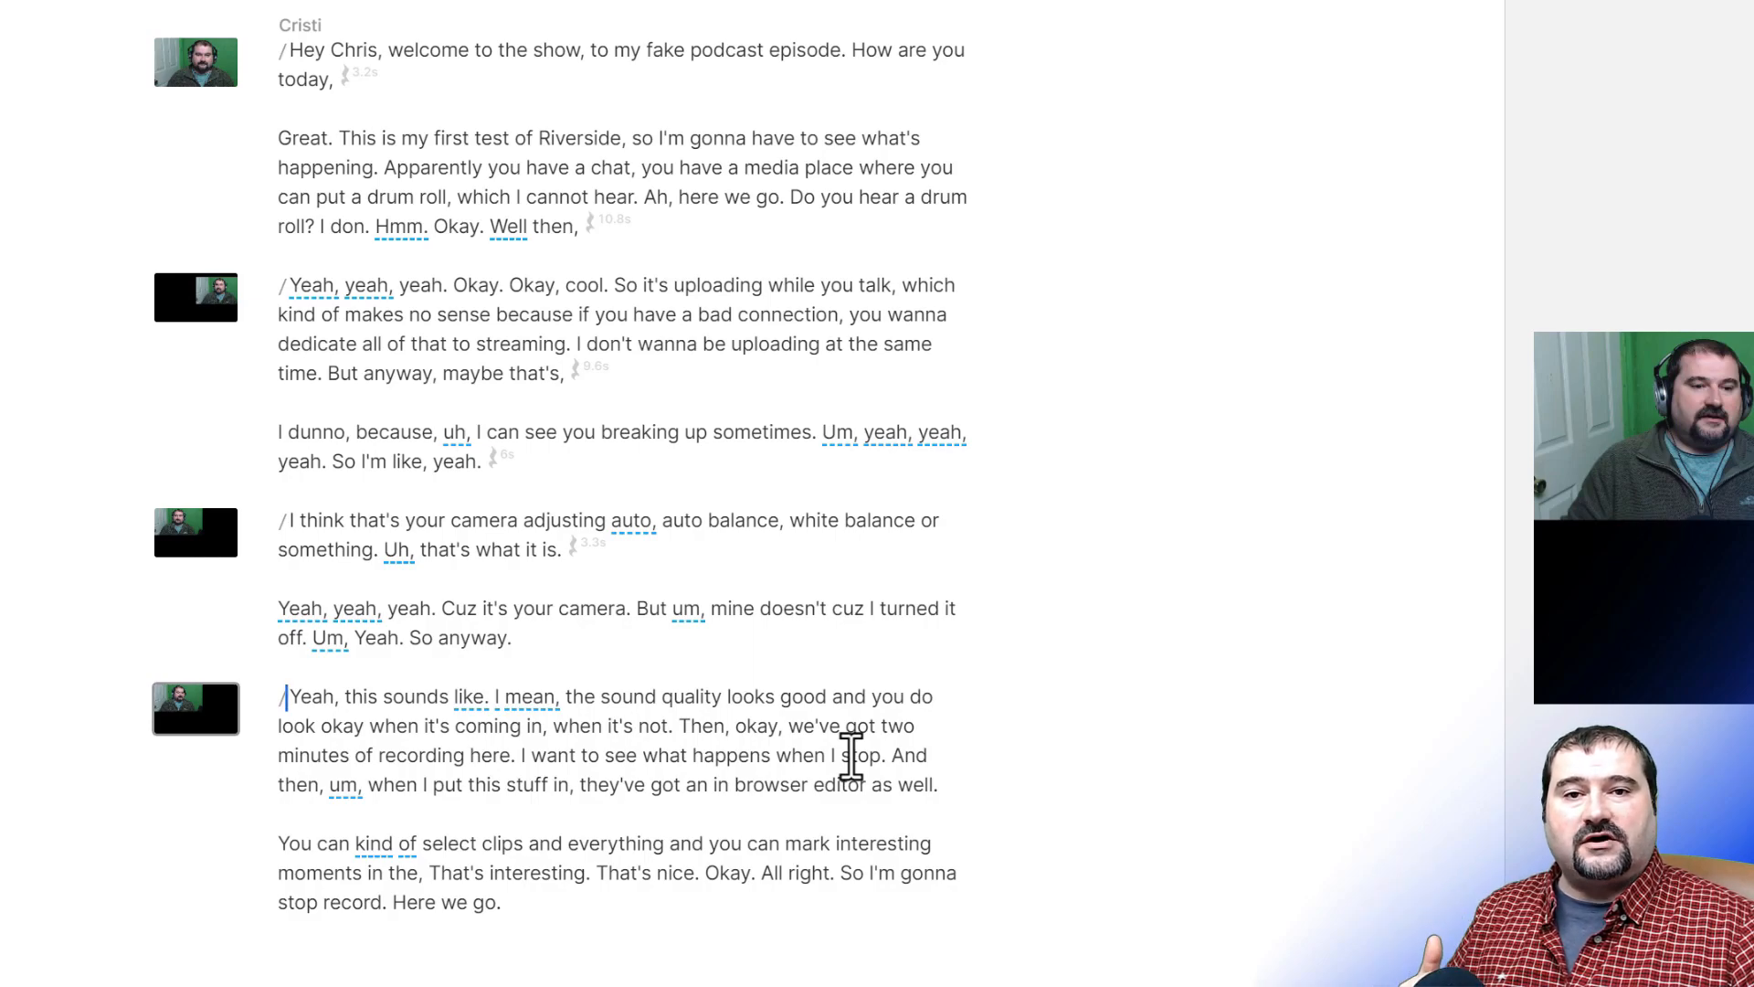
Switch to the classic project and adjust the height of its timeline
{"action": "left_click", "coordinate": [713, 429]}
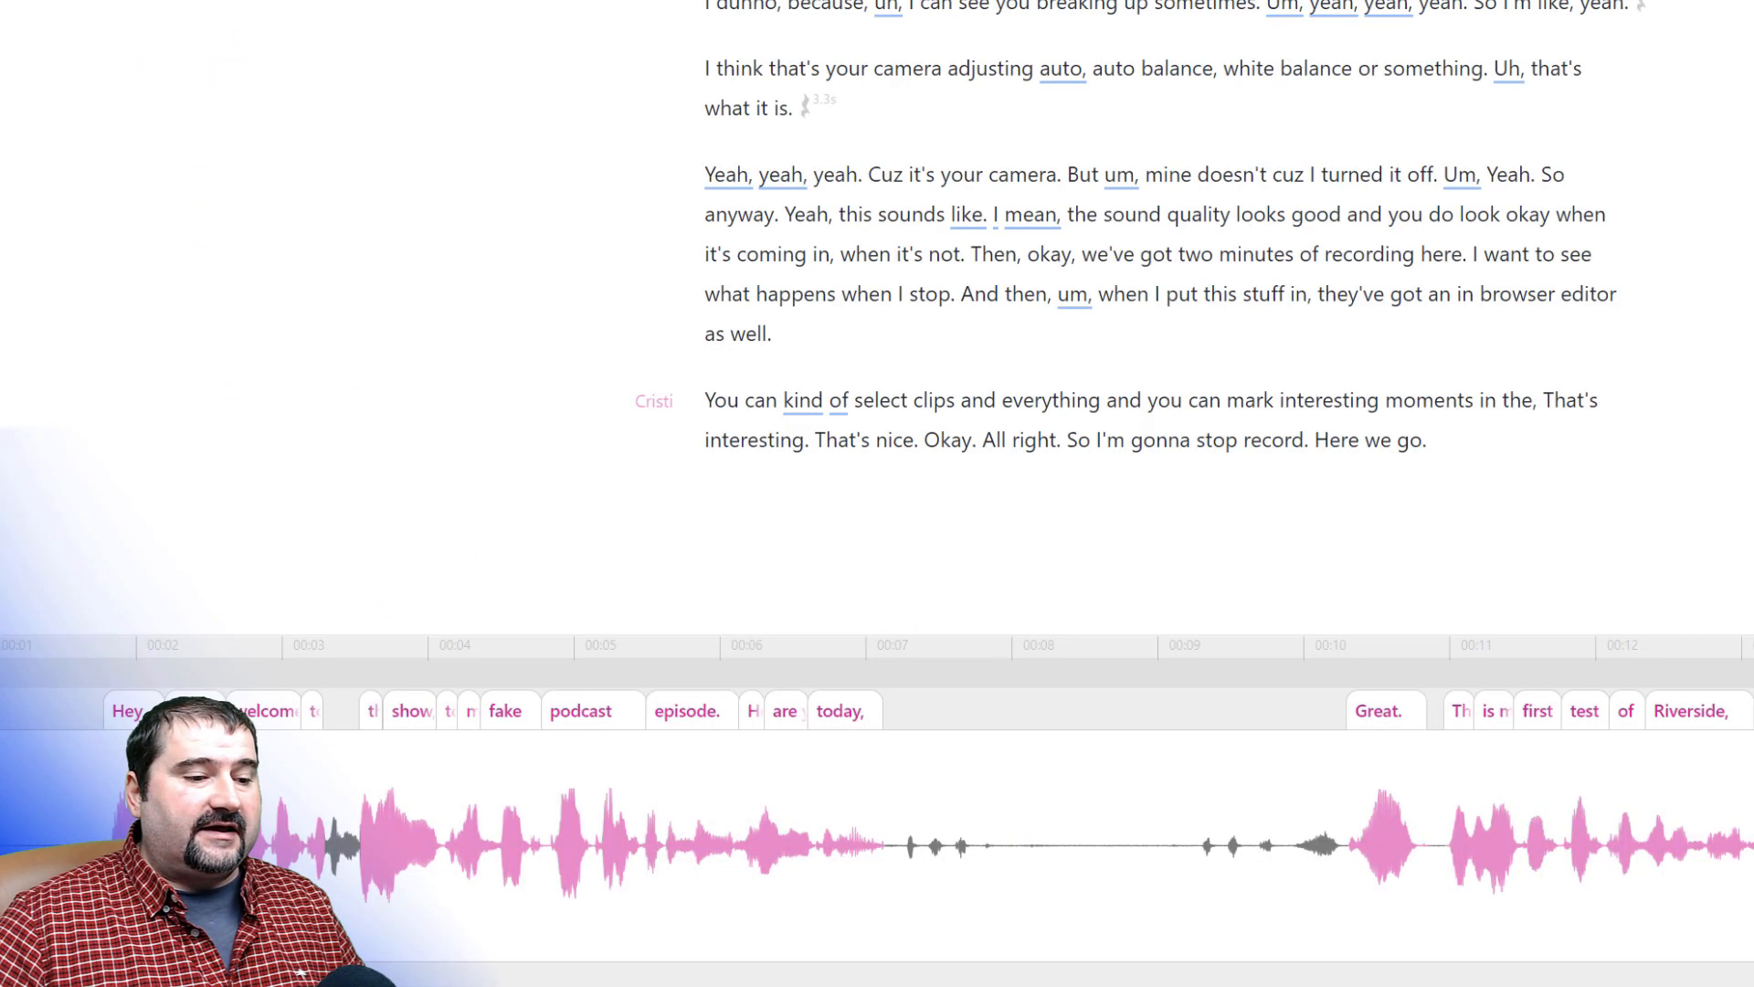
{"action": "left_click_drag", "start_coordinate": [1096, 631], "coordinate": [1118, 672]}
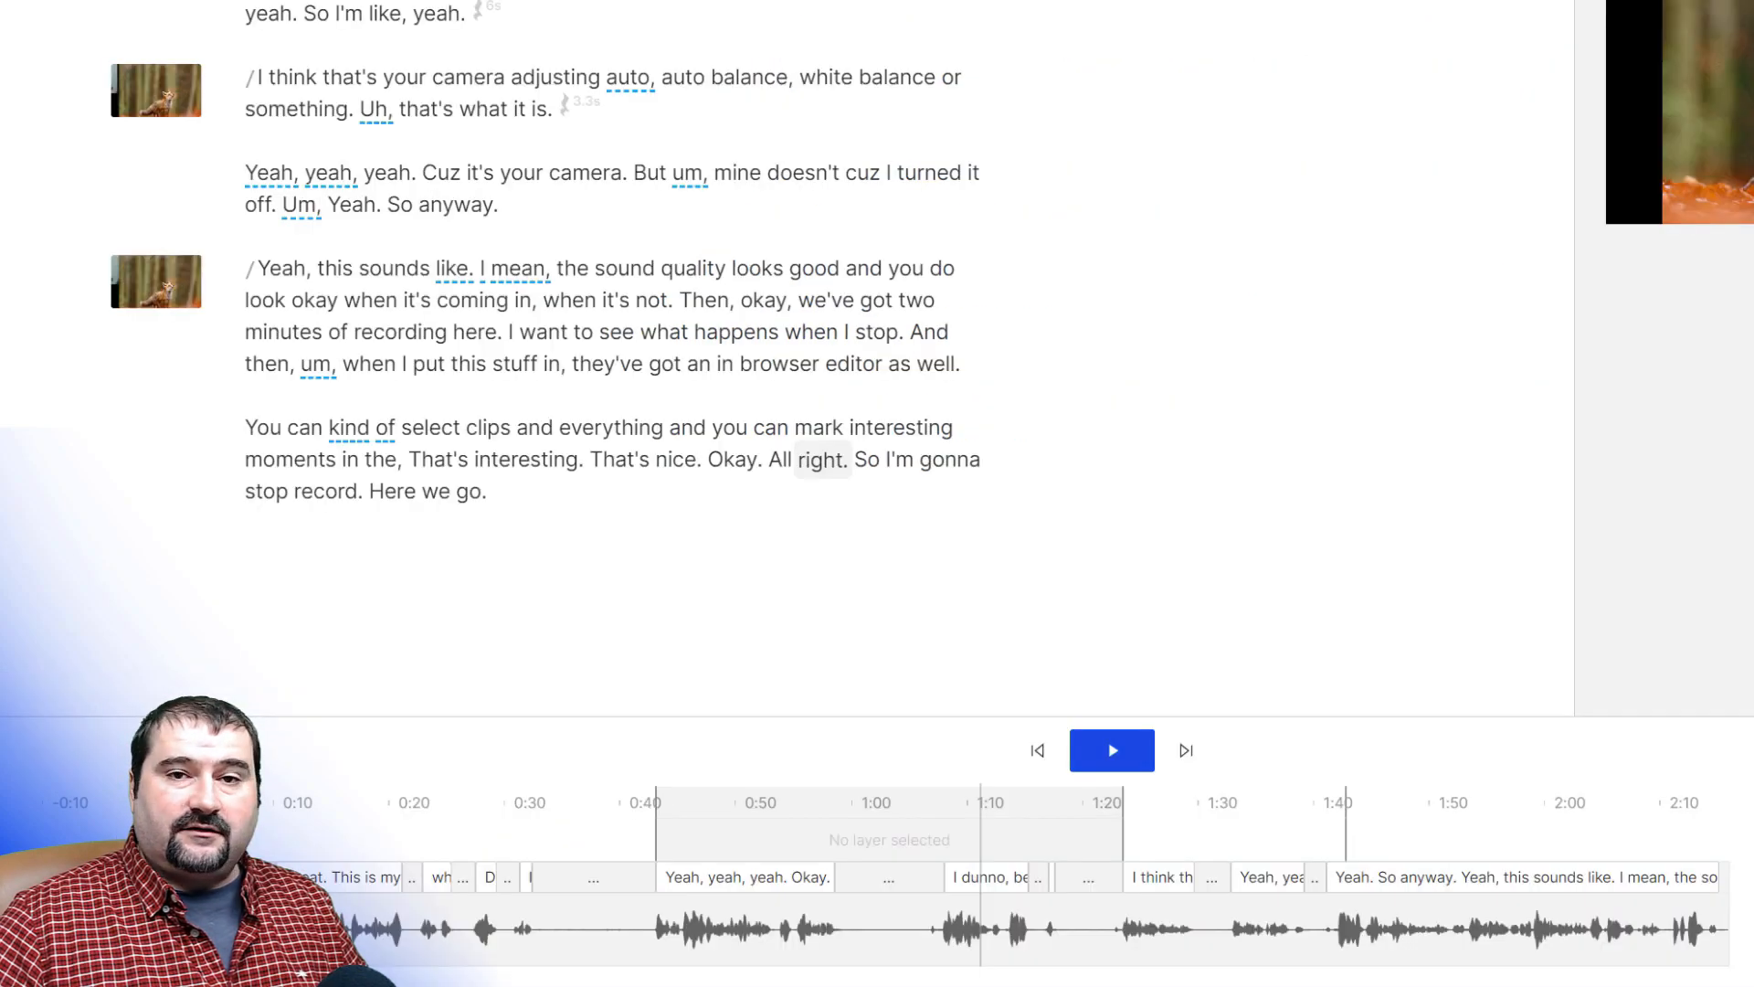
Enlarge the timeline in the storyboard project and show all its layers
{"action": "mouse_move", "coordinate": [1331, 716]}
{"action": "left_mouse_down"}
{"action": "mouse_move", "coordinate": [1378, 442]}
{"action": "mouse_move", "coordinate": [1389, 468]}
{"action": "left_mouse_up"}
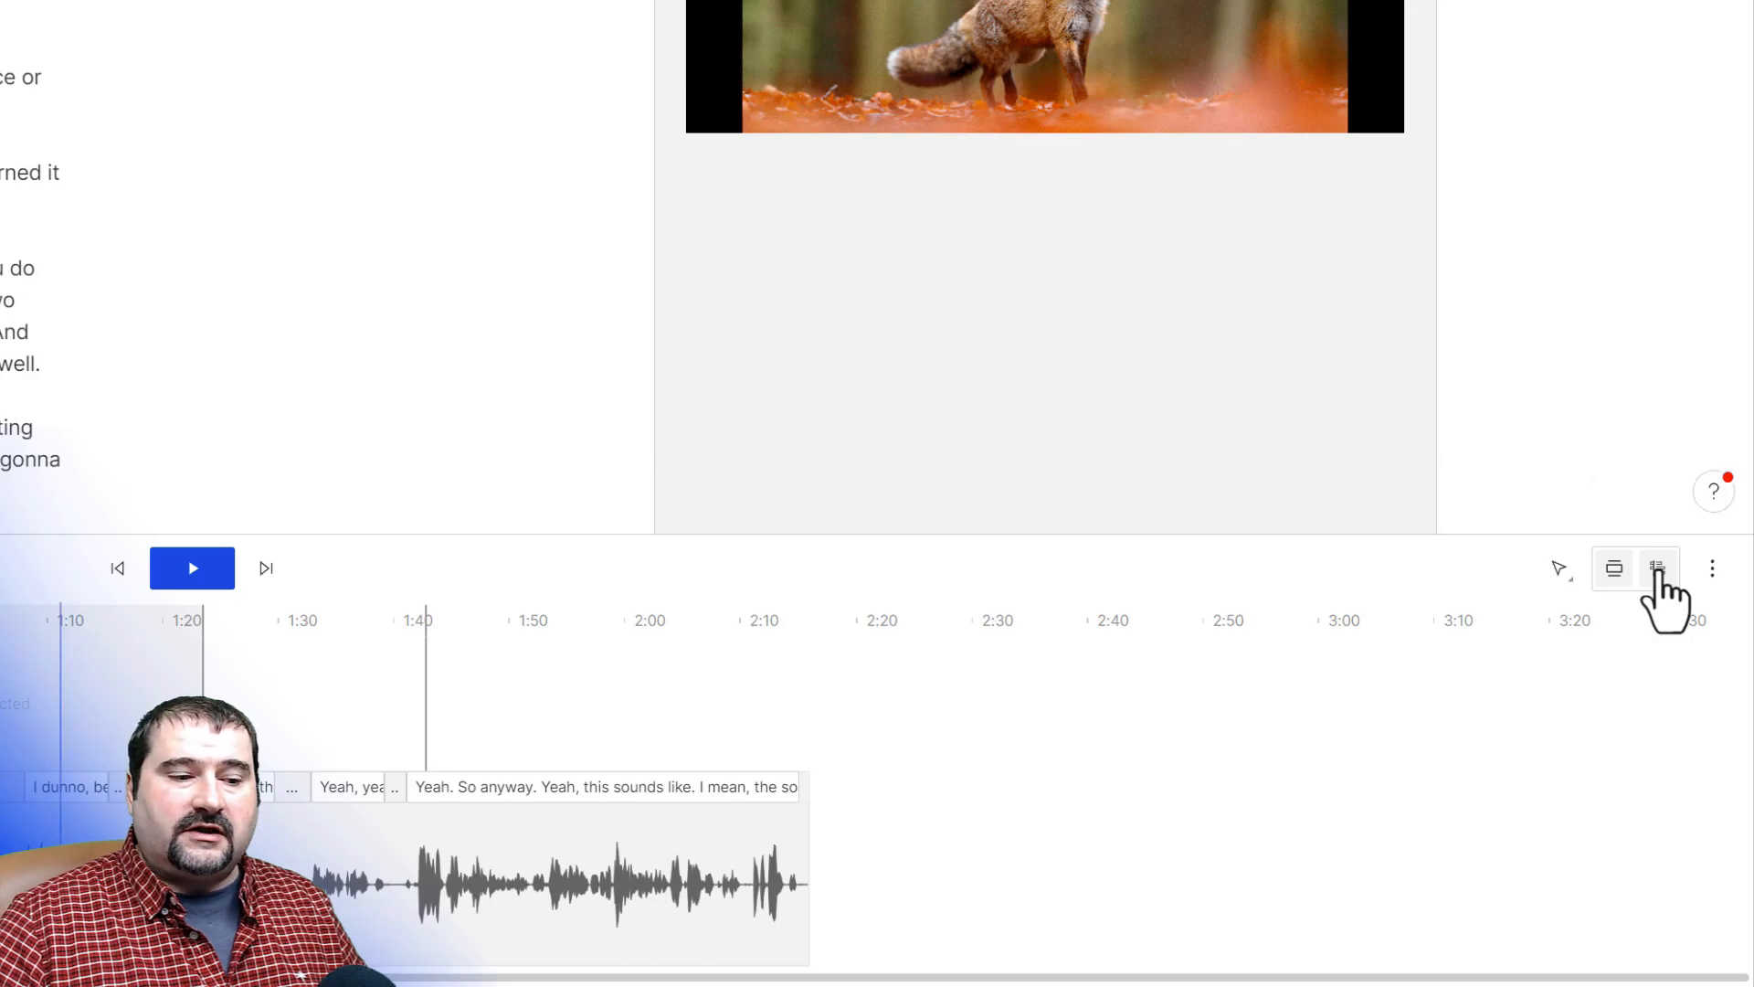
{"action": "left_click", "coordinate": [1658, 569]}
{"action": "left_click_drag", "start_coordinate": [1737, 535], "coordinate": [1736, 450]}
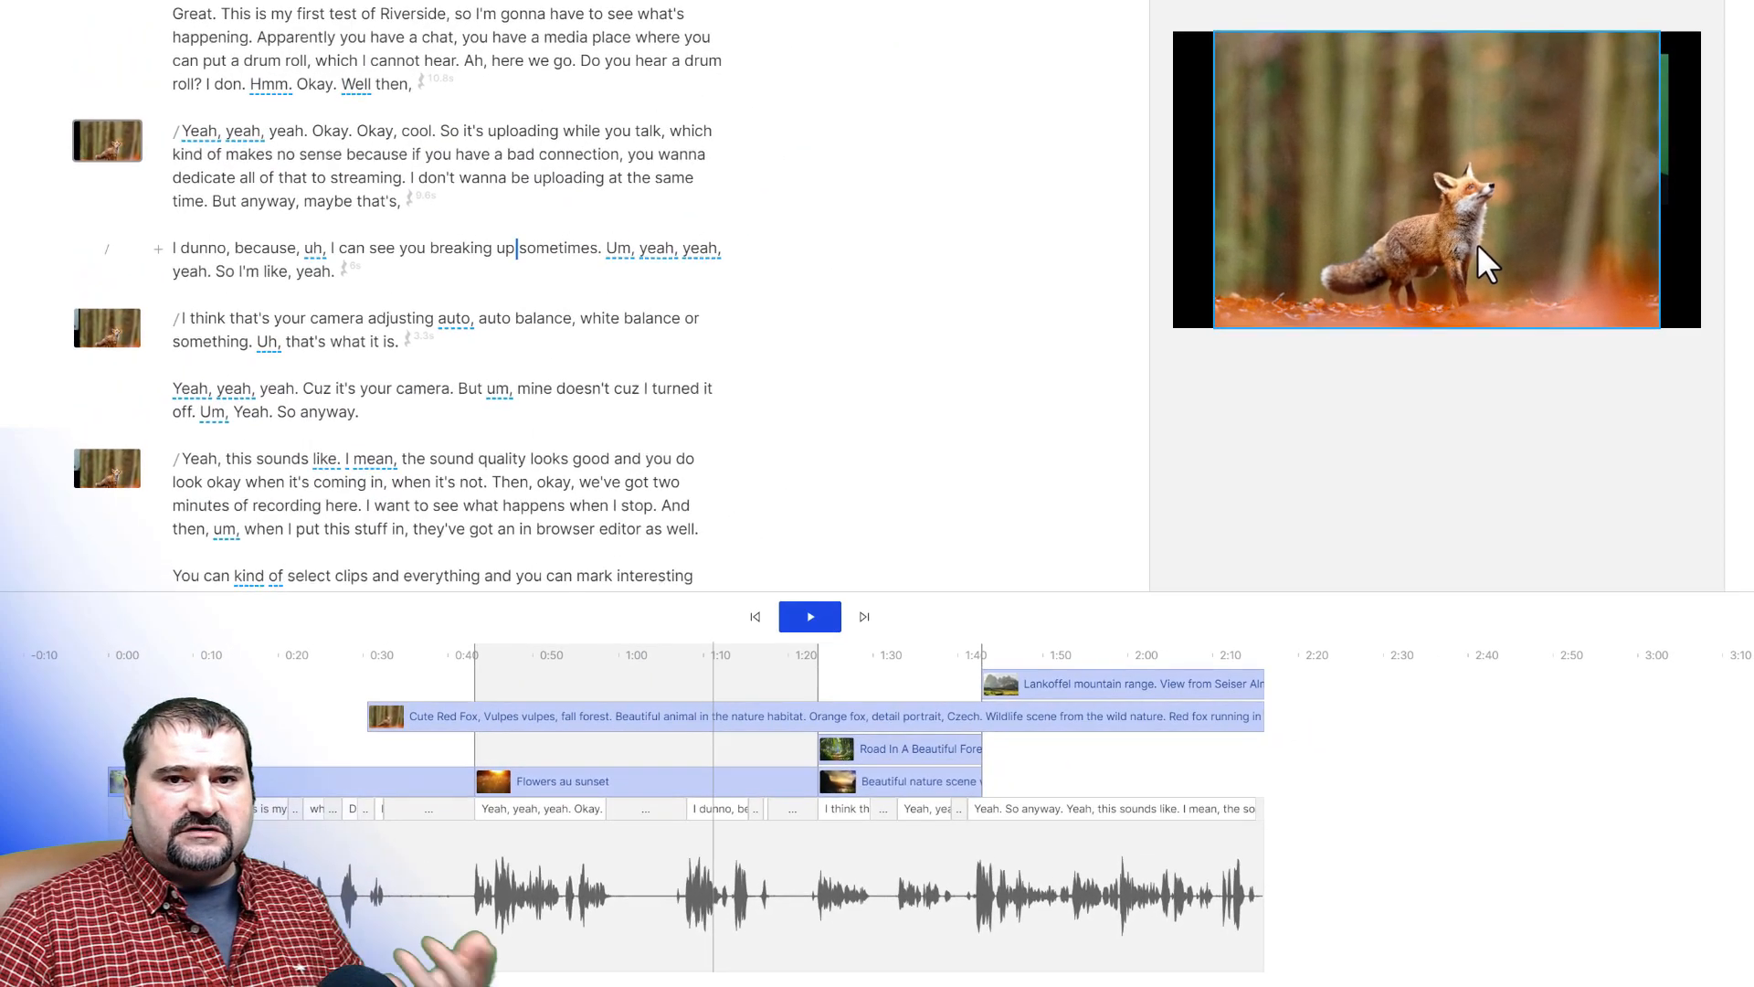
Send the red fox image to the back in the second scene, apply Move forward to it and deselect it
{"action": "right_click", "coordinate": [1734, 5]}
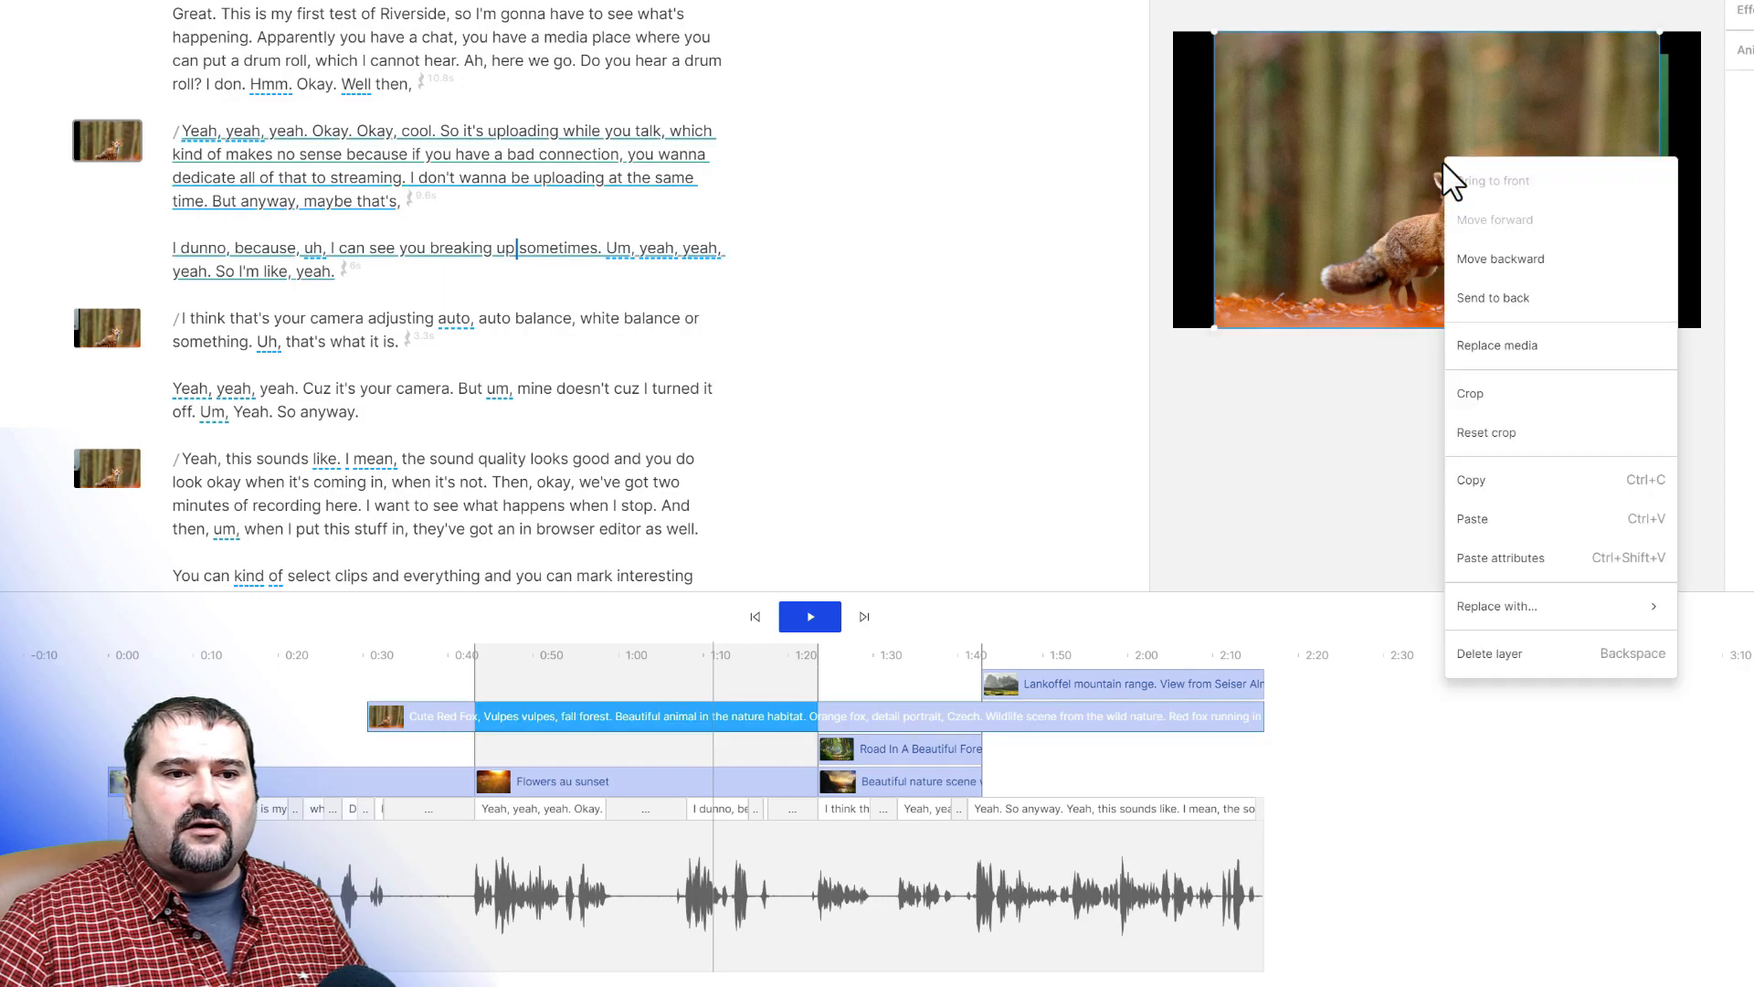
{"action": "left_click", "coordinate": [1495, 298]}
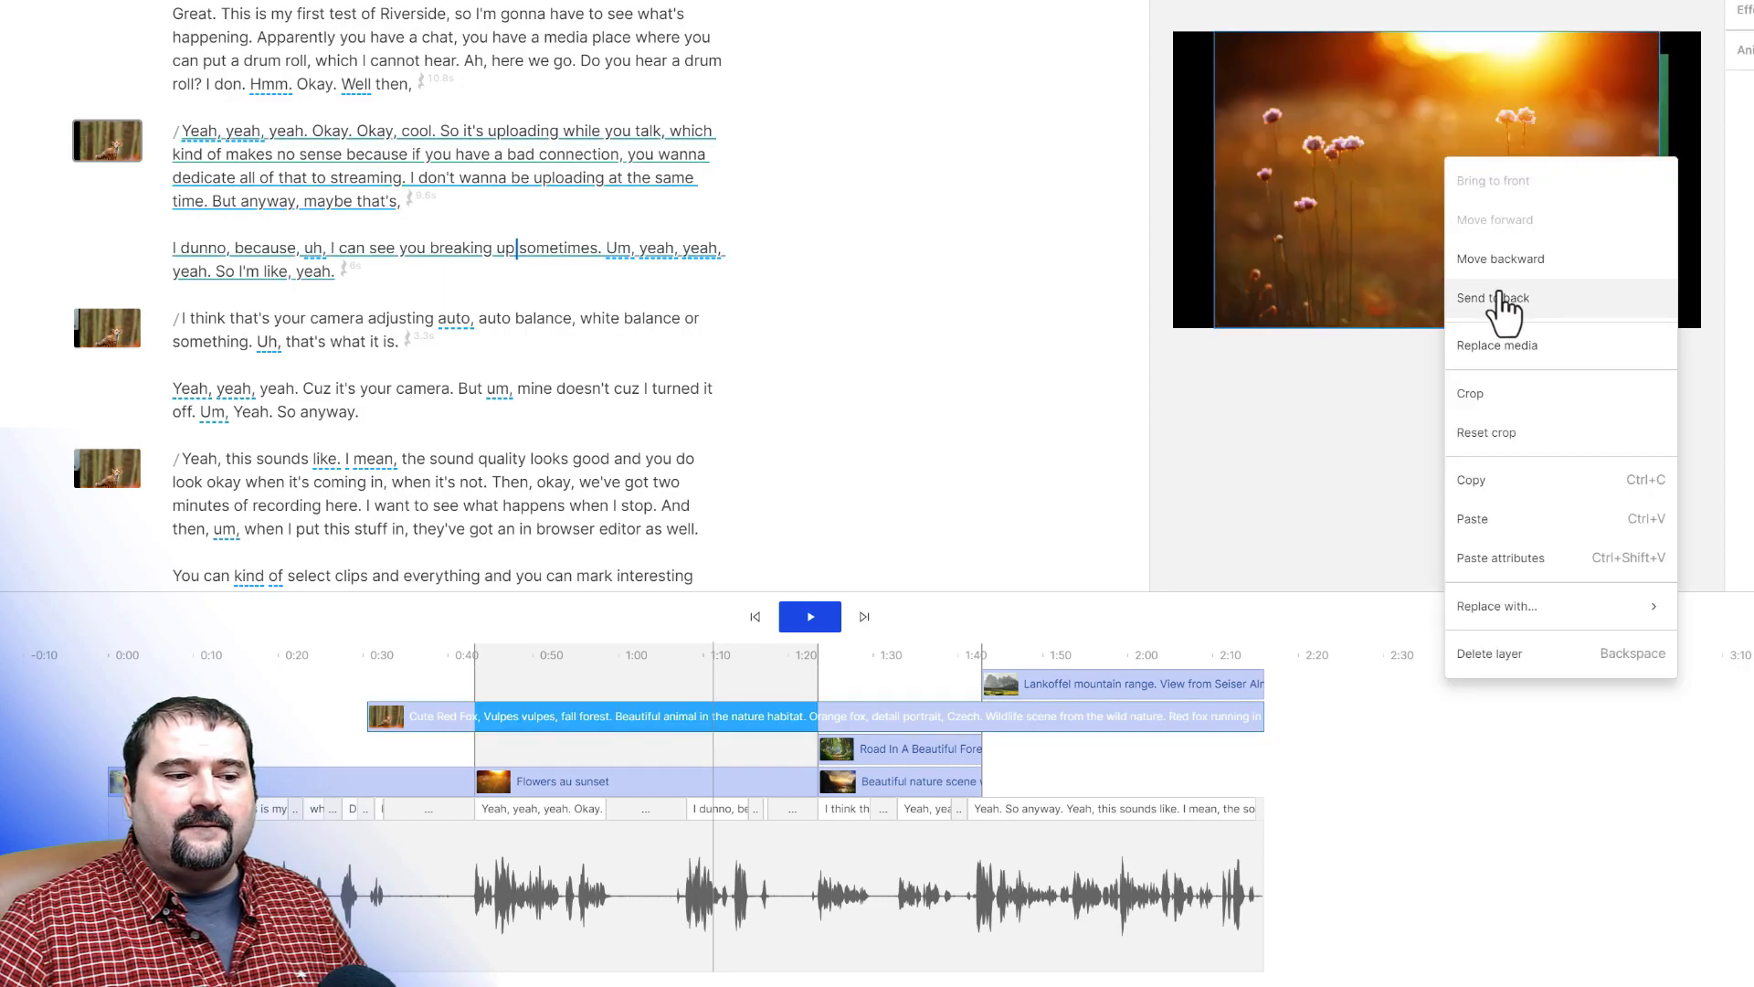
{"action": "right_click", "coordinate": [1431, 145]}
{"action": "left_click", "coordinate": [1495, 212]}
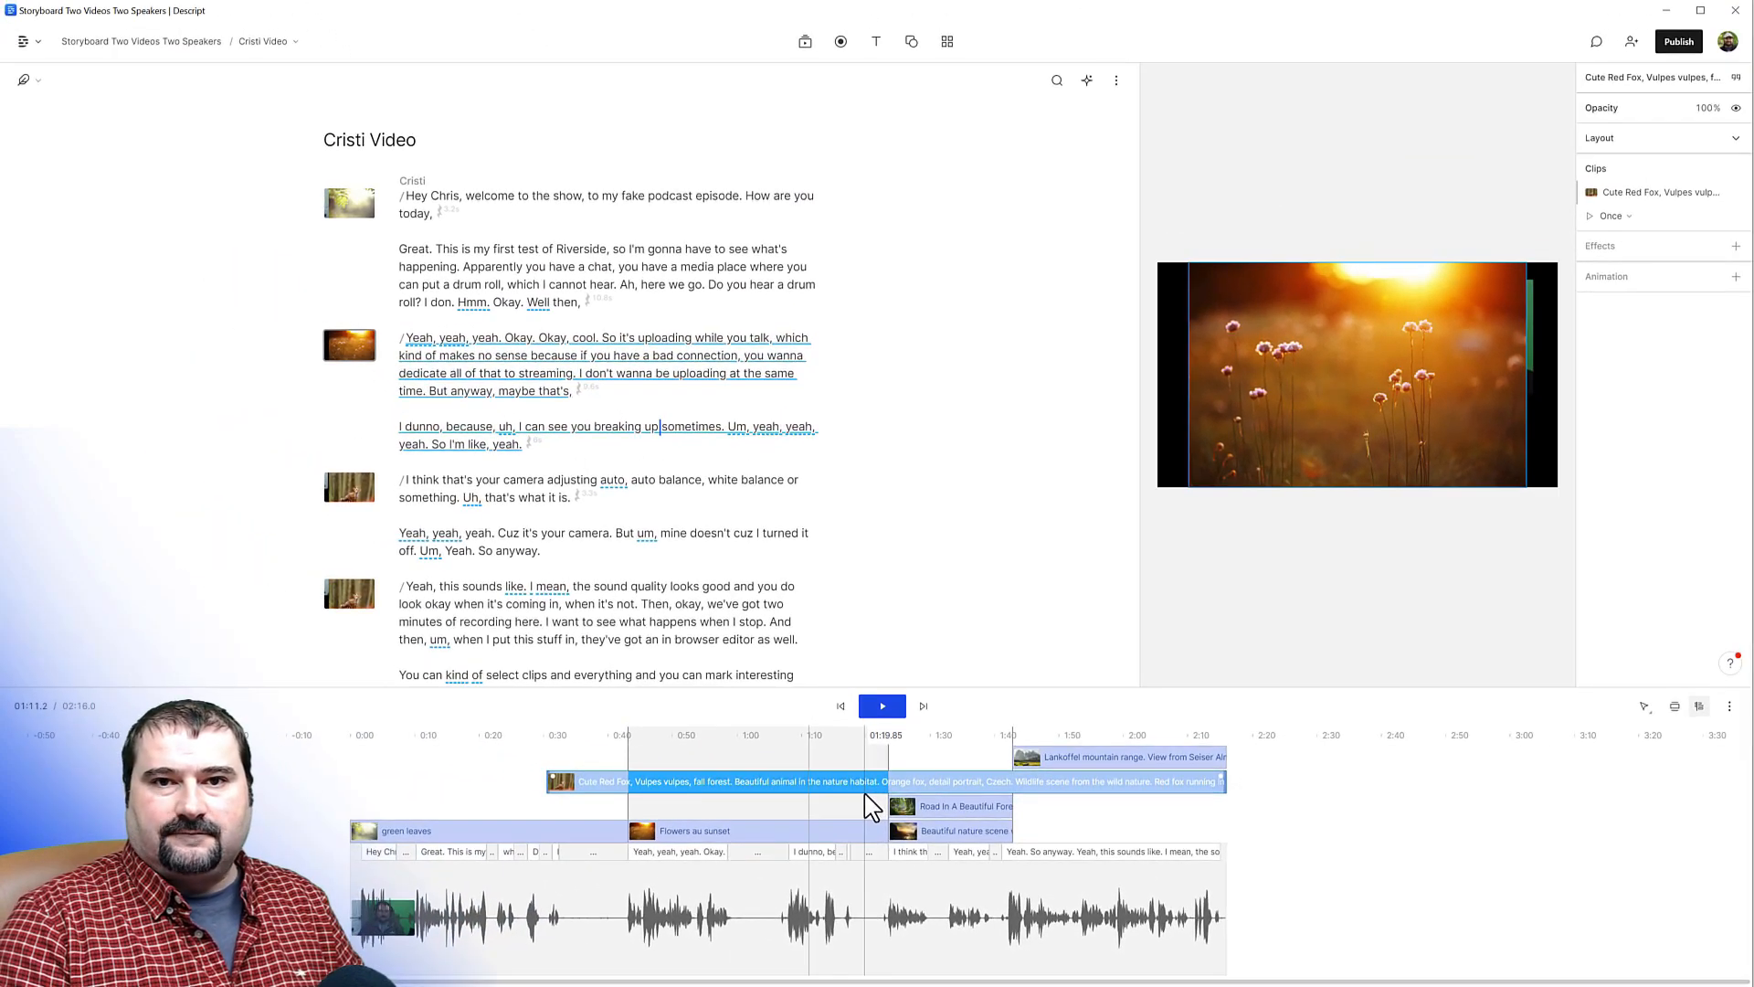
{"action": "left_click", "coordinate": [610, 274]}
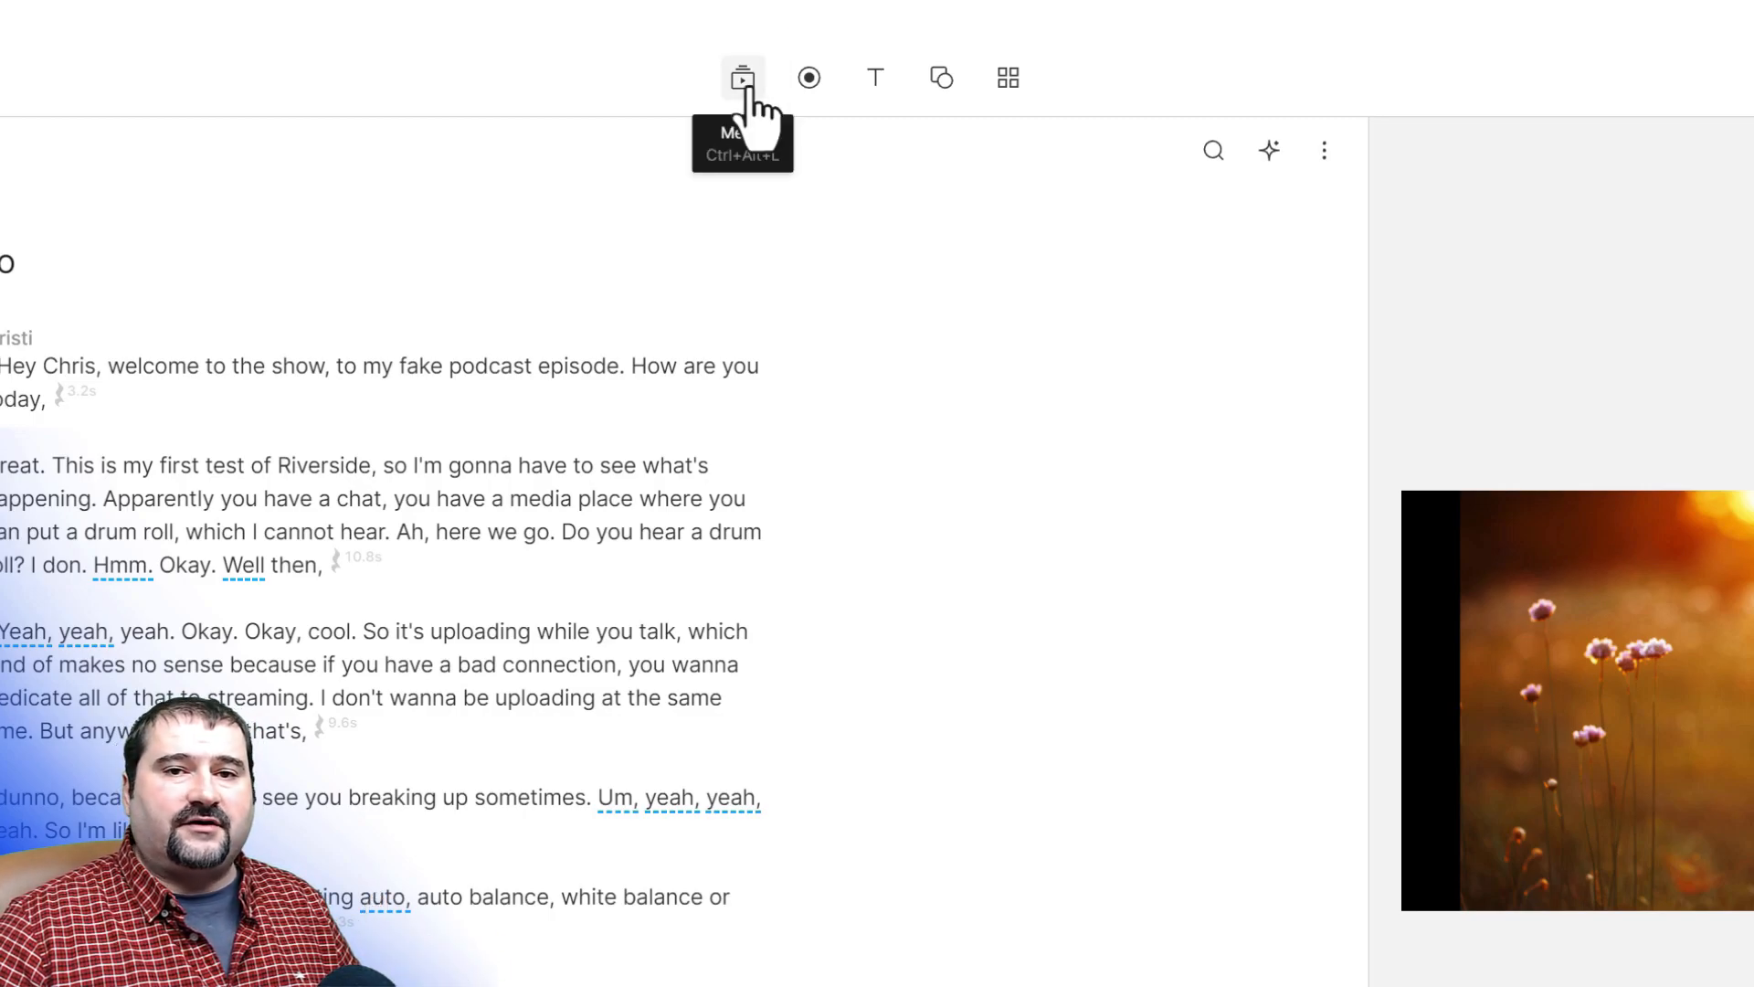
Show the project's files in the Media library and view the options for adding files
{"action": "left_click", "coordinate": [745, 82]}
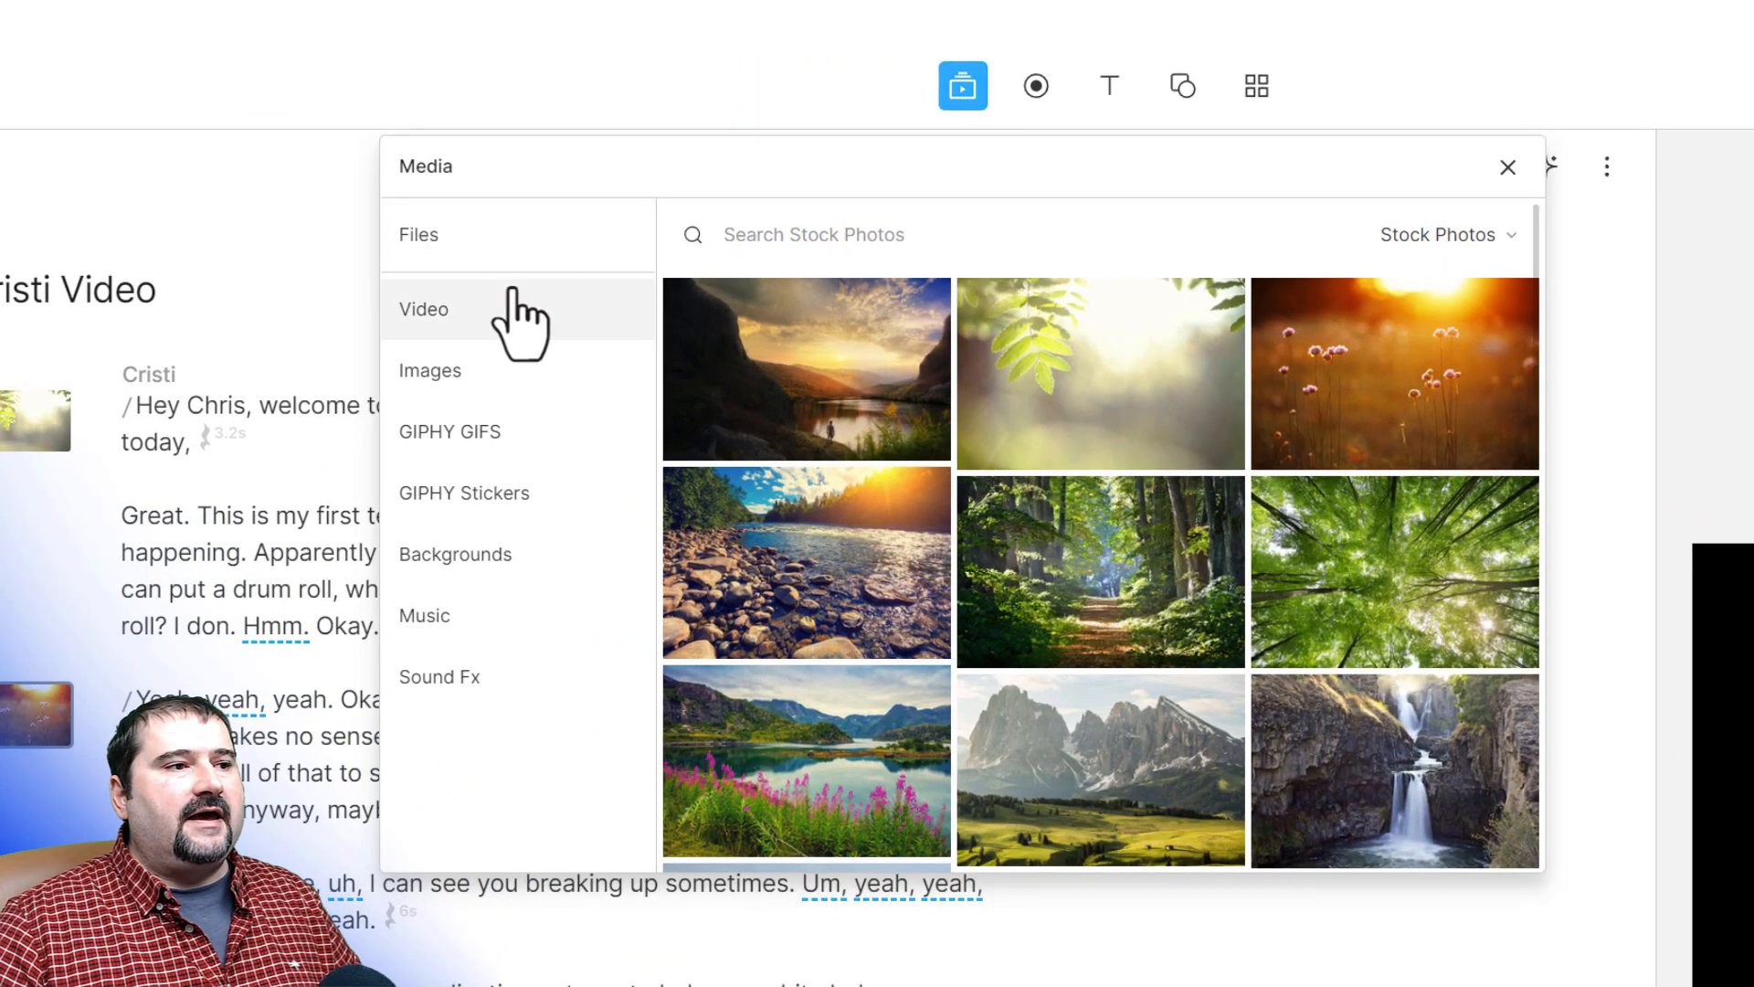
{"action": "left_click", "coordinate": [457, 240]}
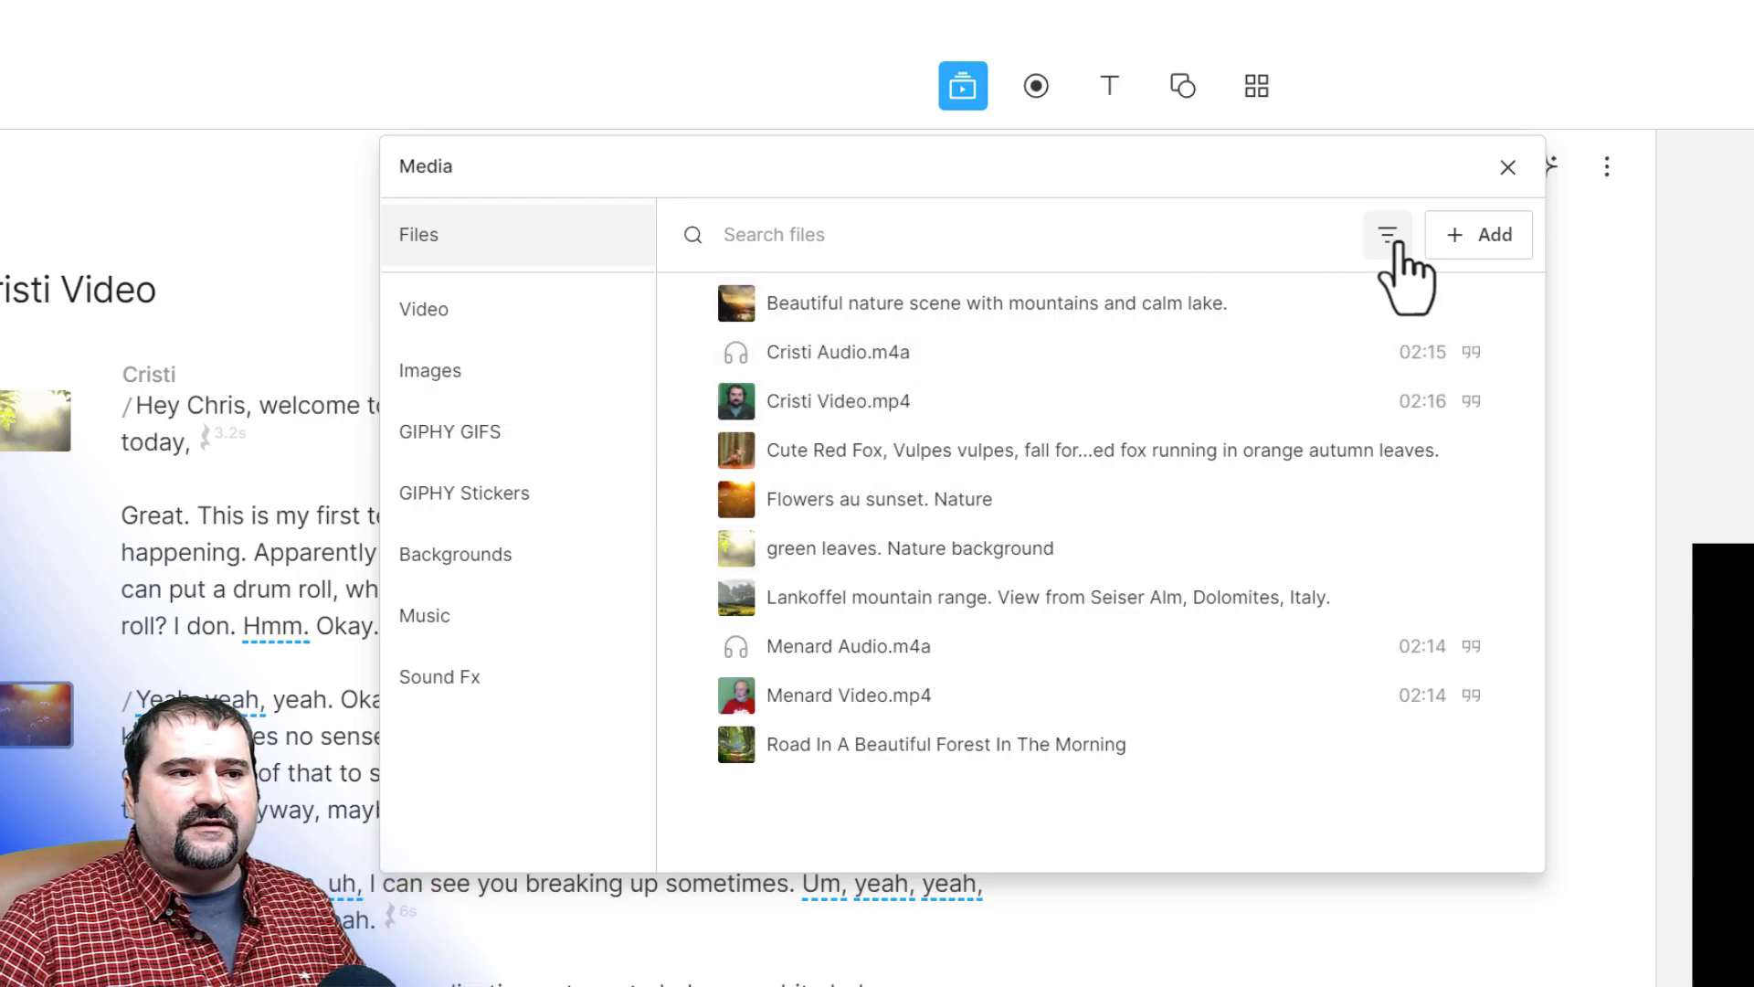
{"action": "left_click", "coordinate": [1497, 236]}
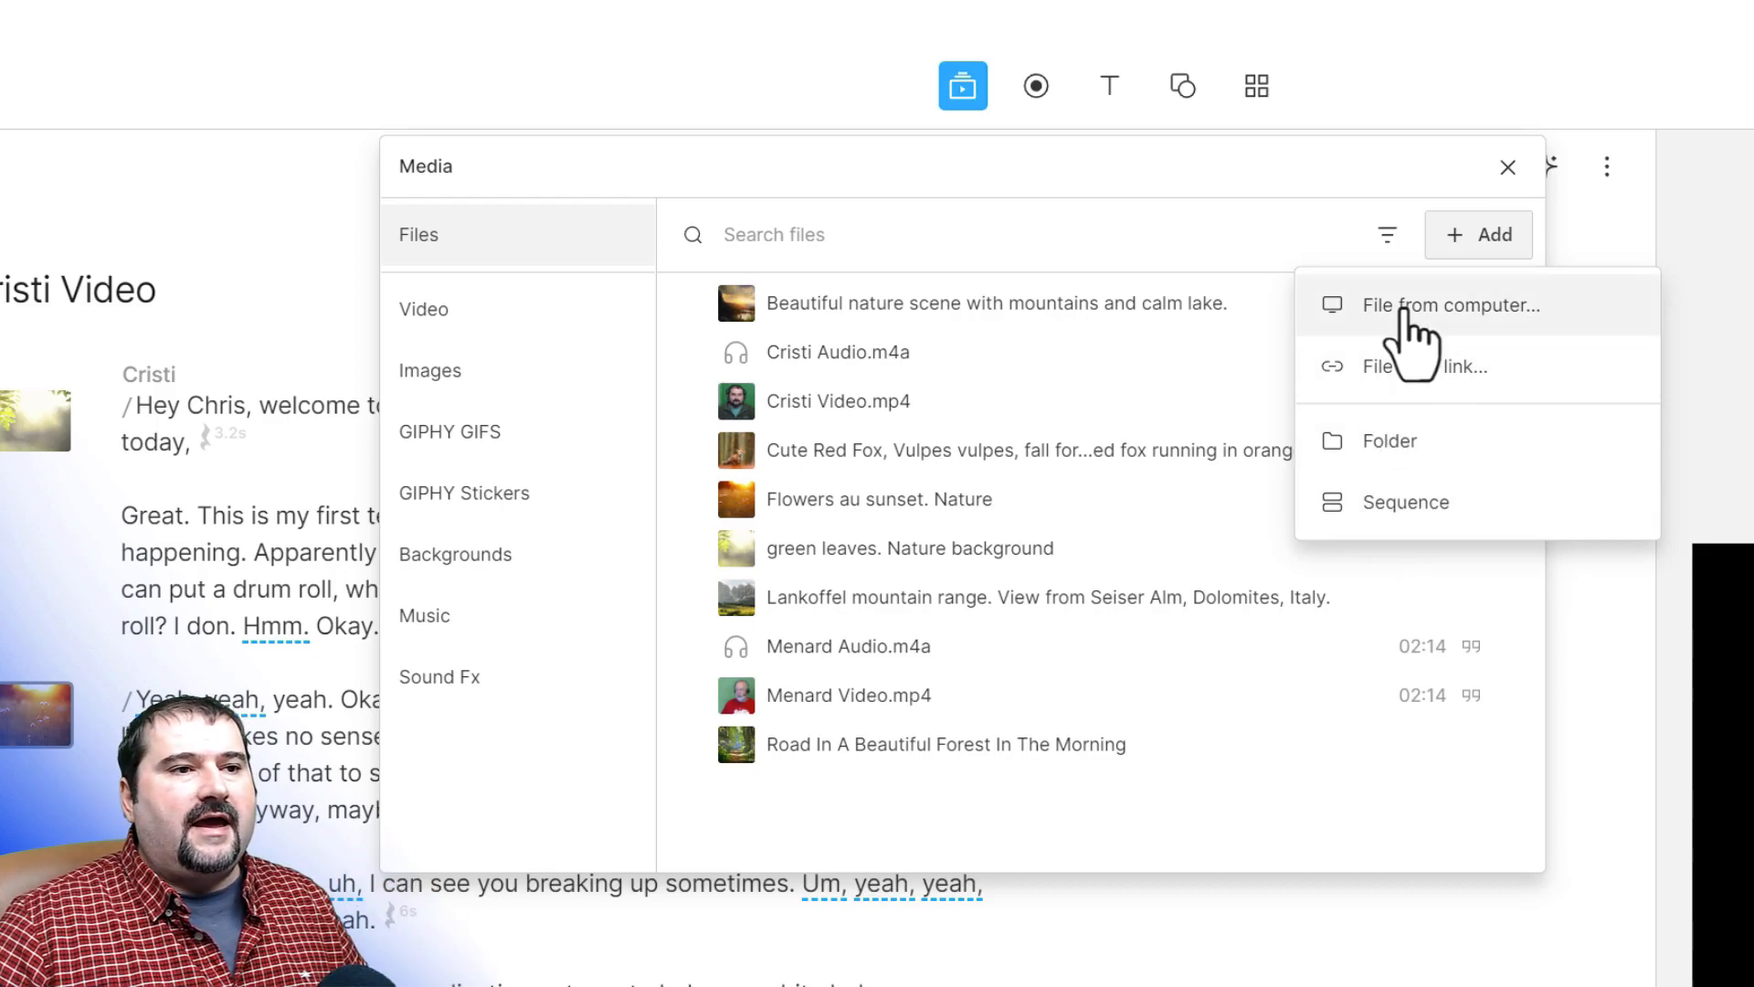
{"action": "left_click", "coordinate": [1330, 201]}
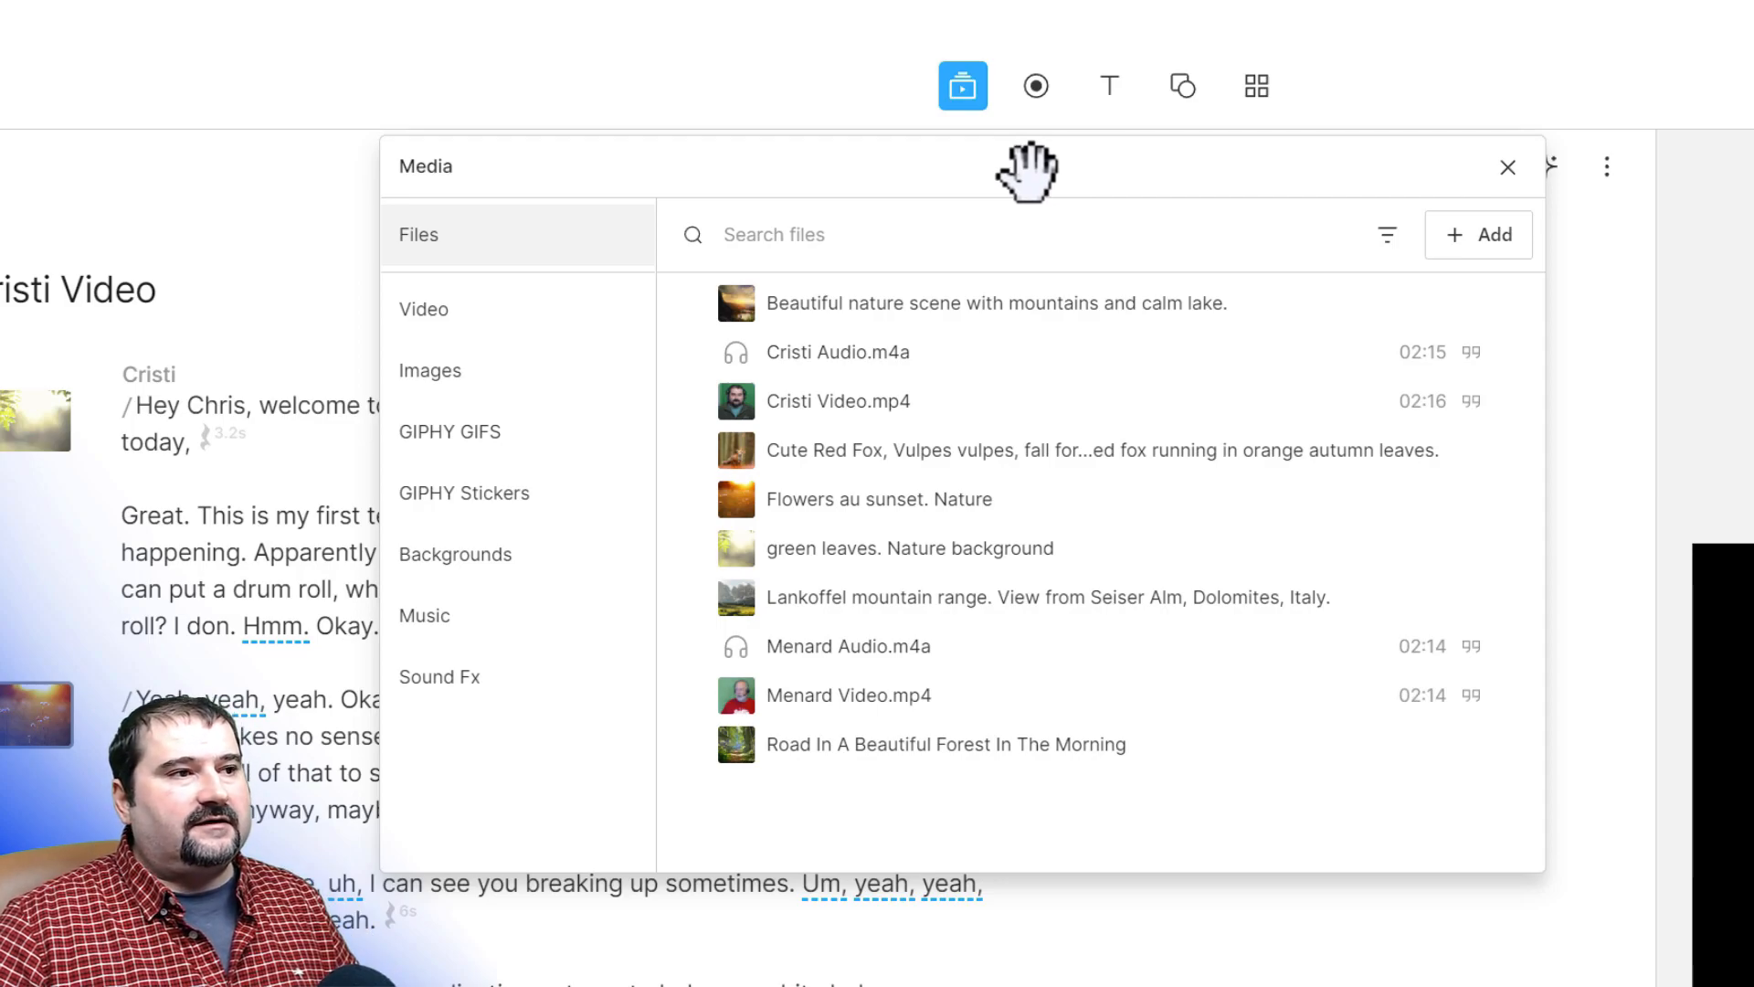
Move the Media window off the script and over the video canvas
{"action": "left_click_drag", "start_coordinate": [1006, 200], "coordinate": [1608, 200]}
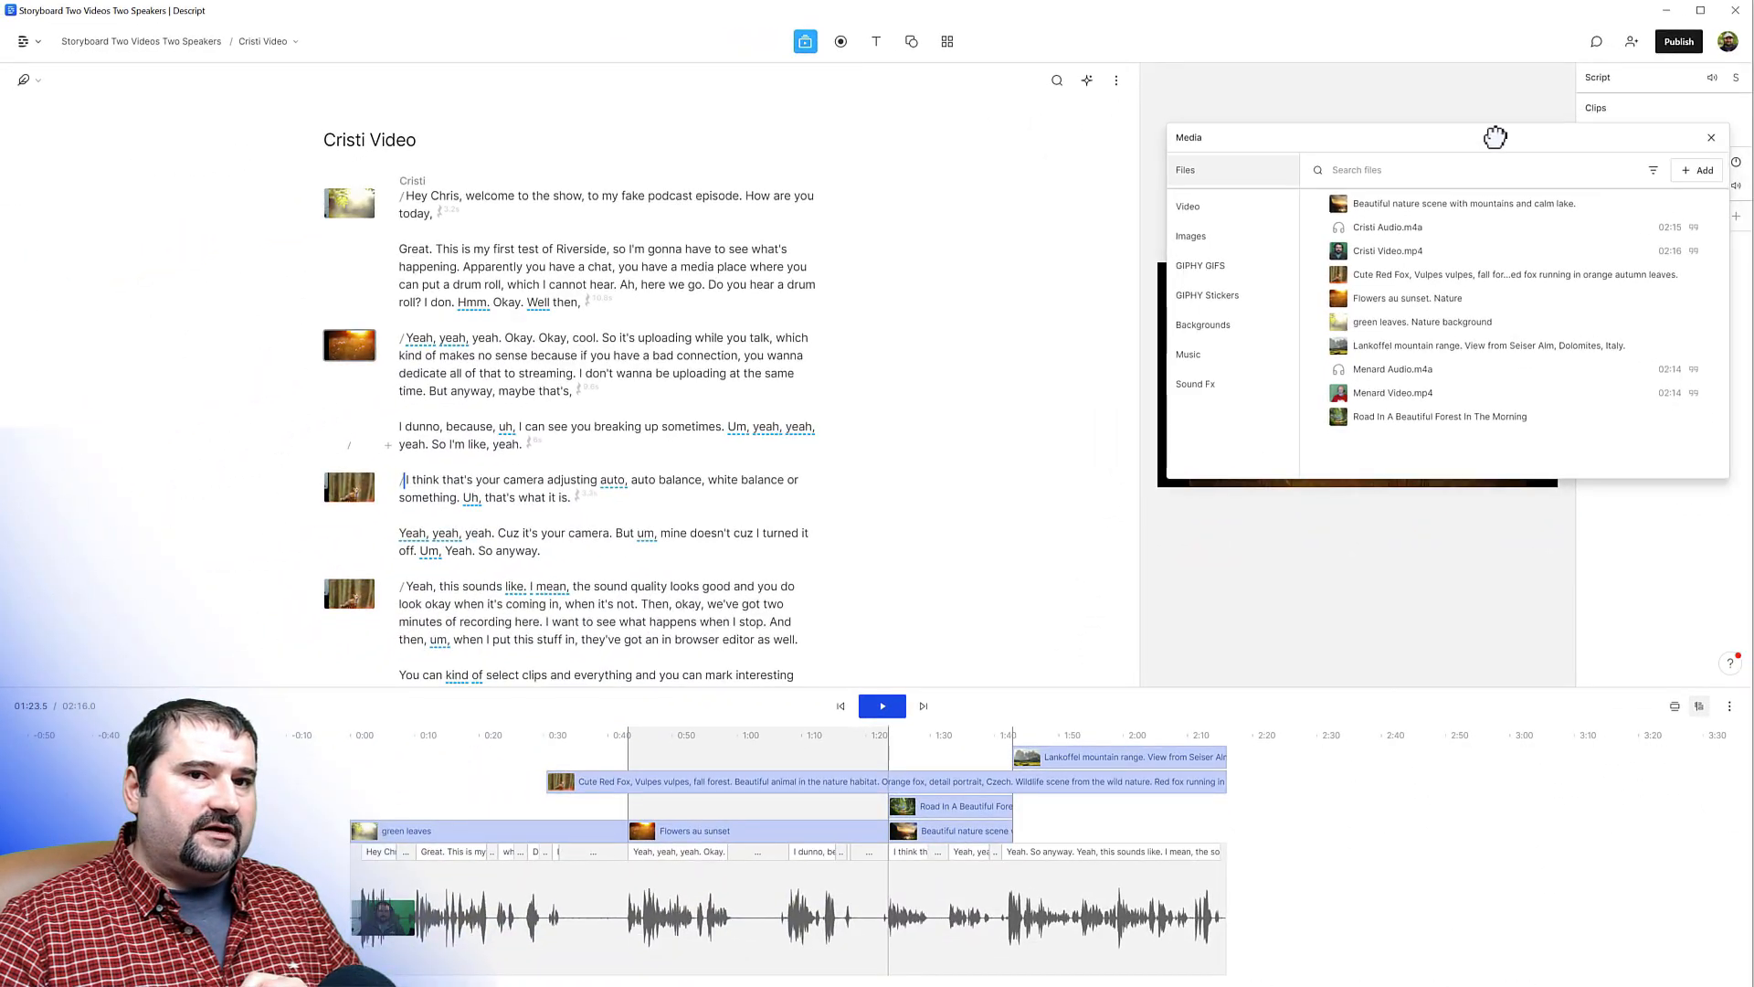
{"action": "left_click_drag", "start_coordinate": [1495, 137], "coordinate": [1415, 145]}
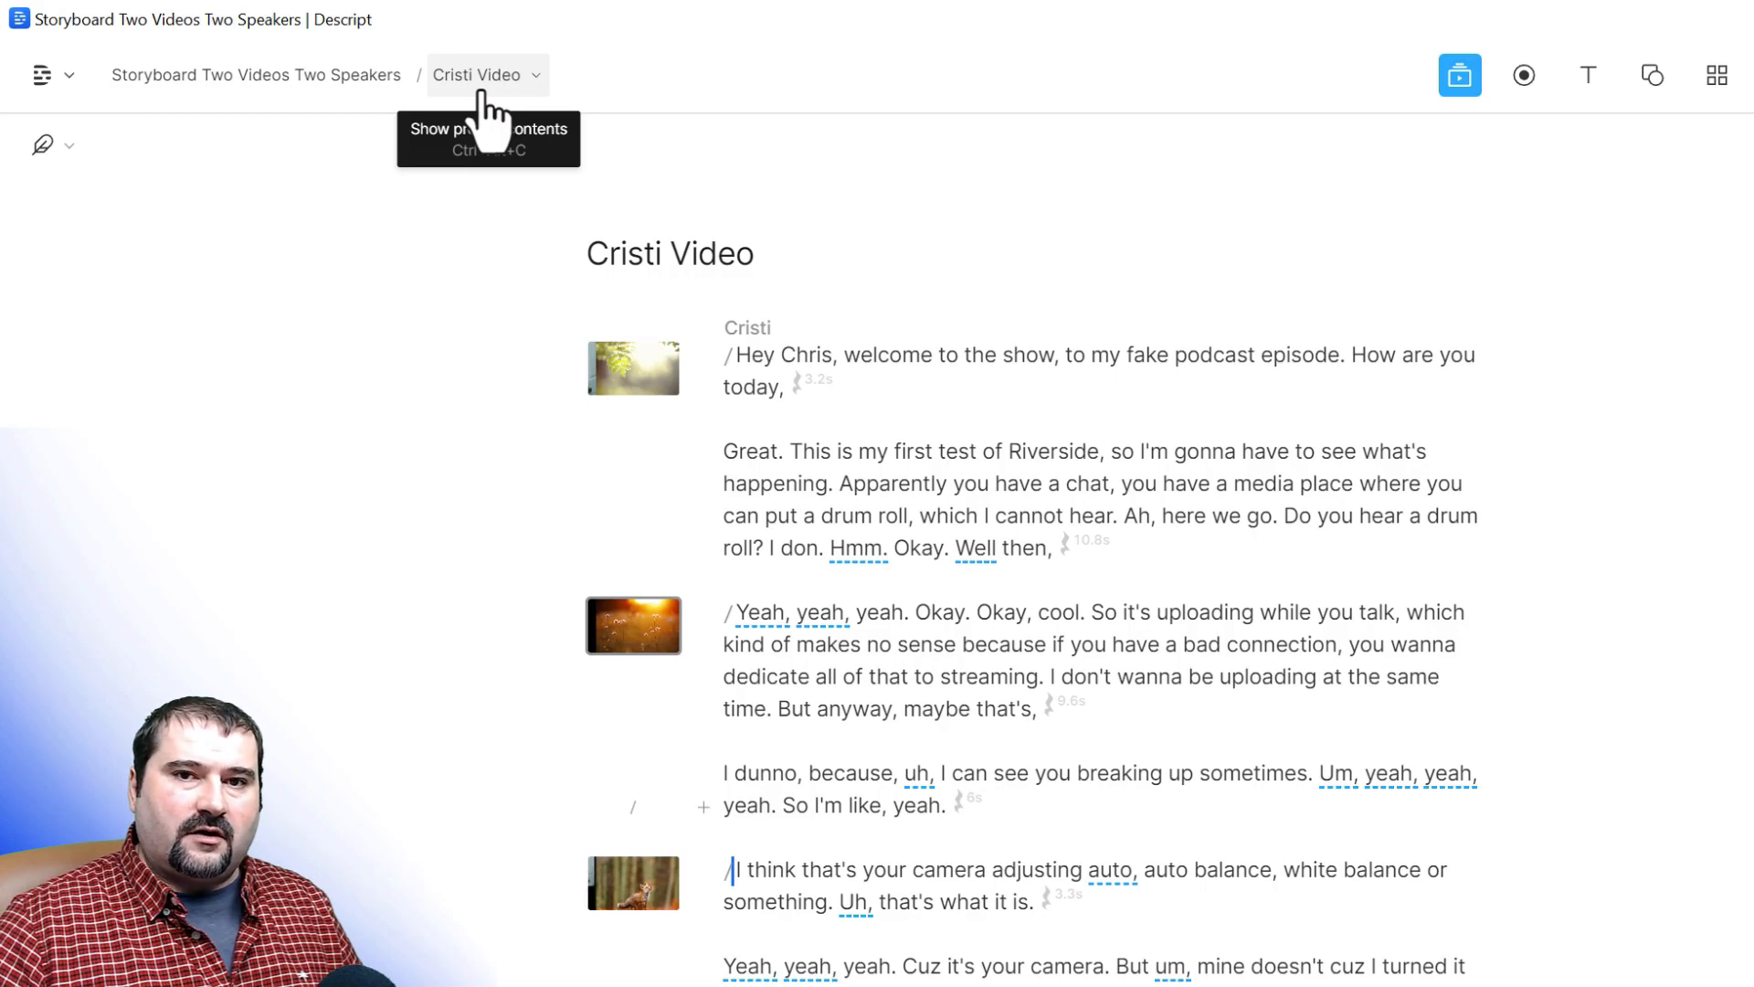
Detach the storyboard project's compositions list as a floating window and open the sidebar in the classic project
{"action": "left_click", "coordinate": [530, 85]}
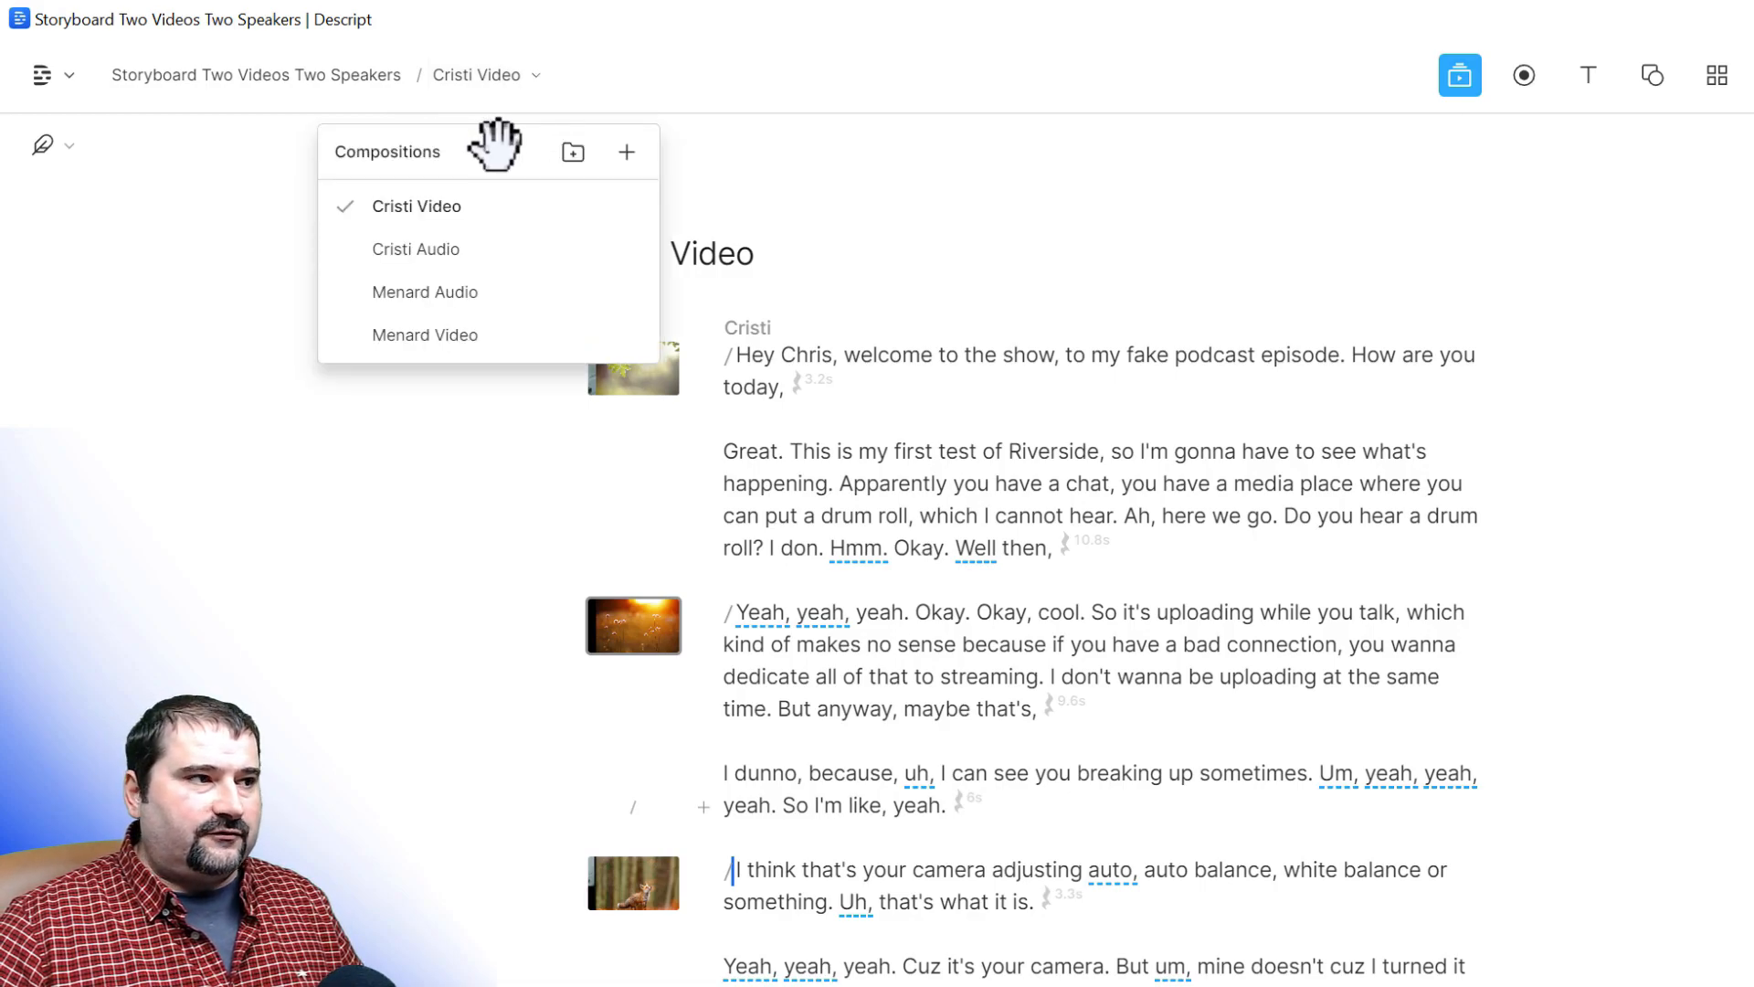
{"action": "left_click_drag", "start_coordinate": [493, 144], "coordinate": [265, 220]}
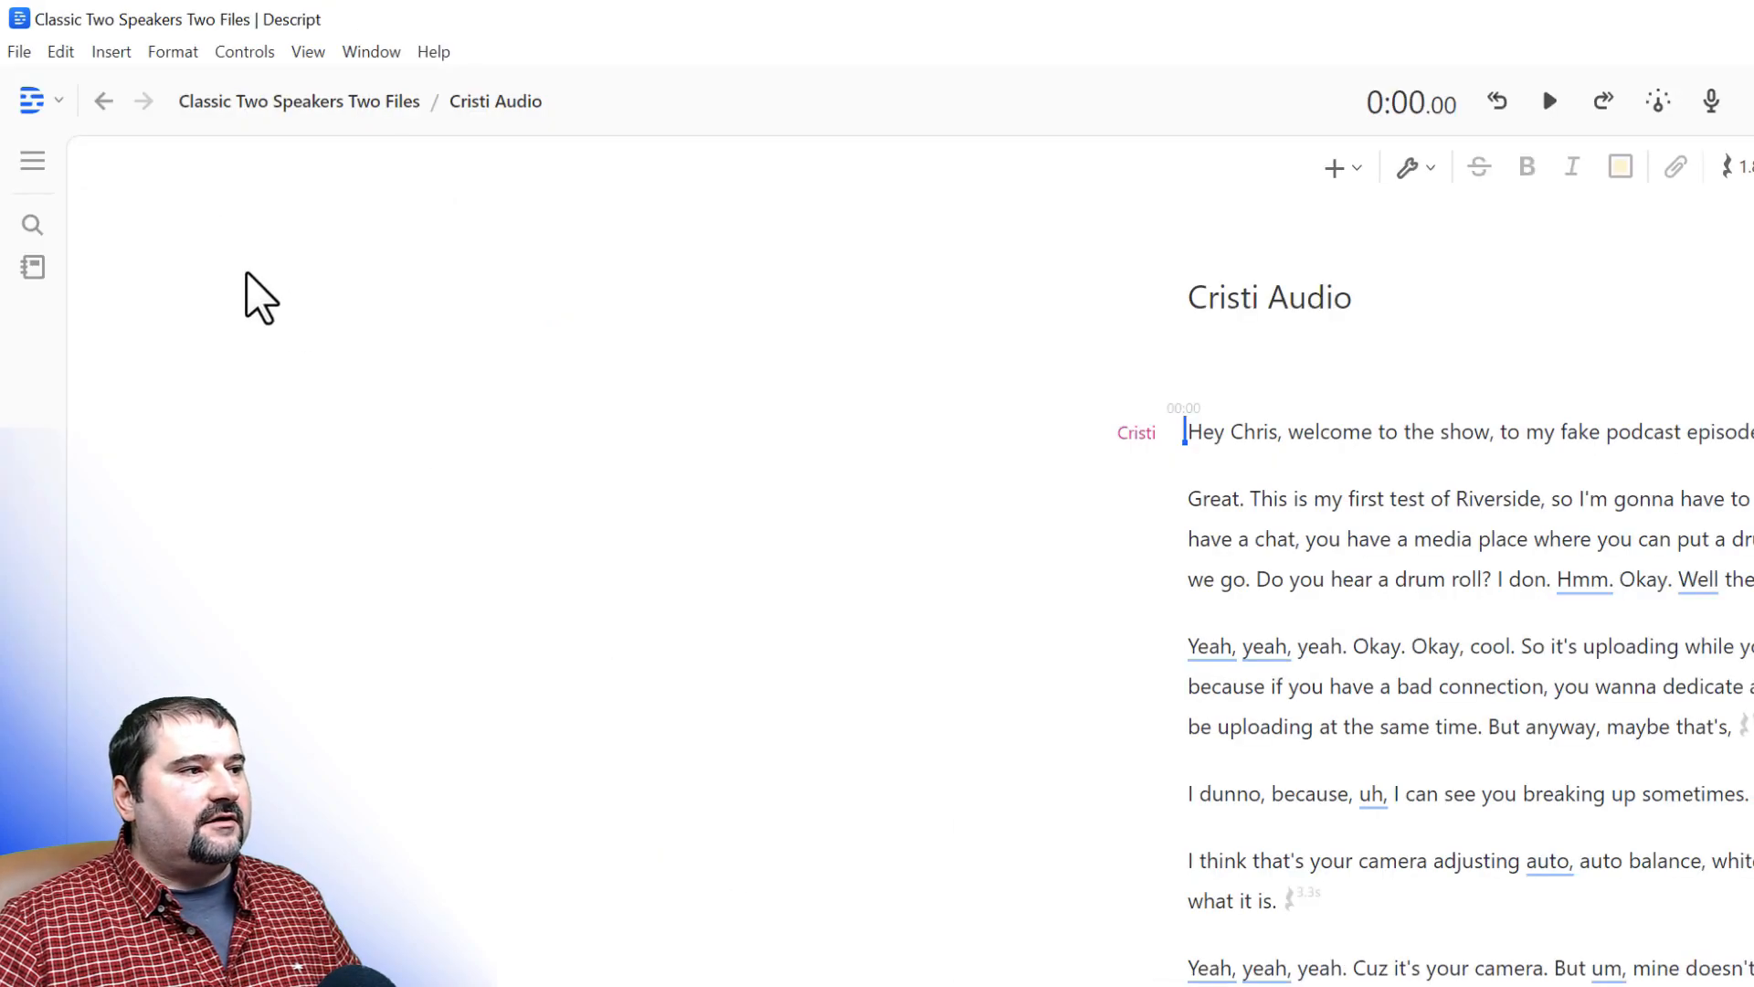
{"action": "left_click", "coordinate": [32, 170]}
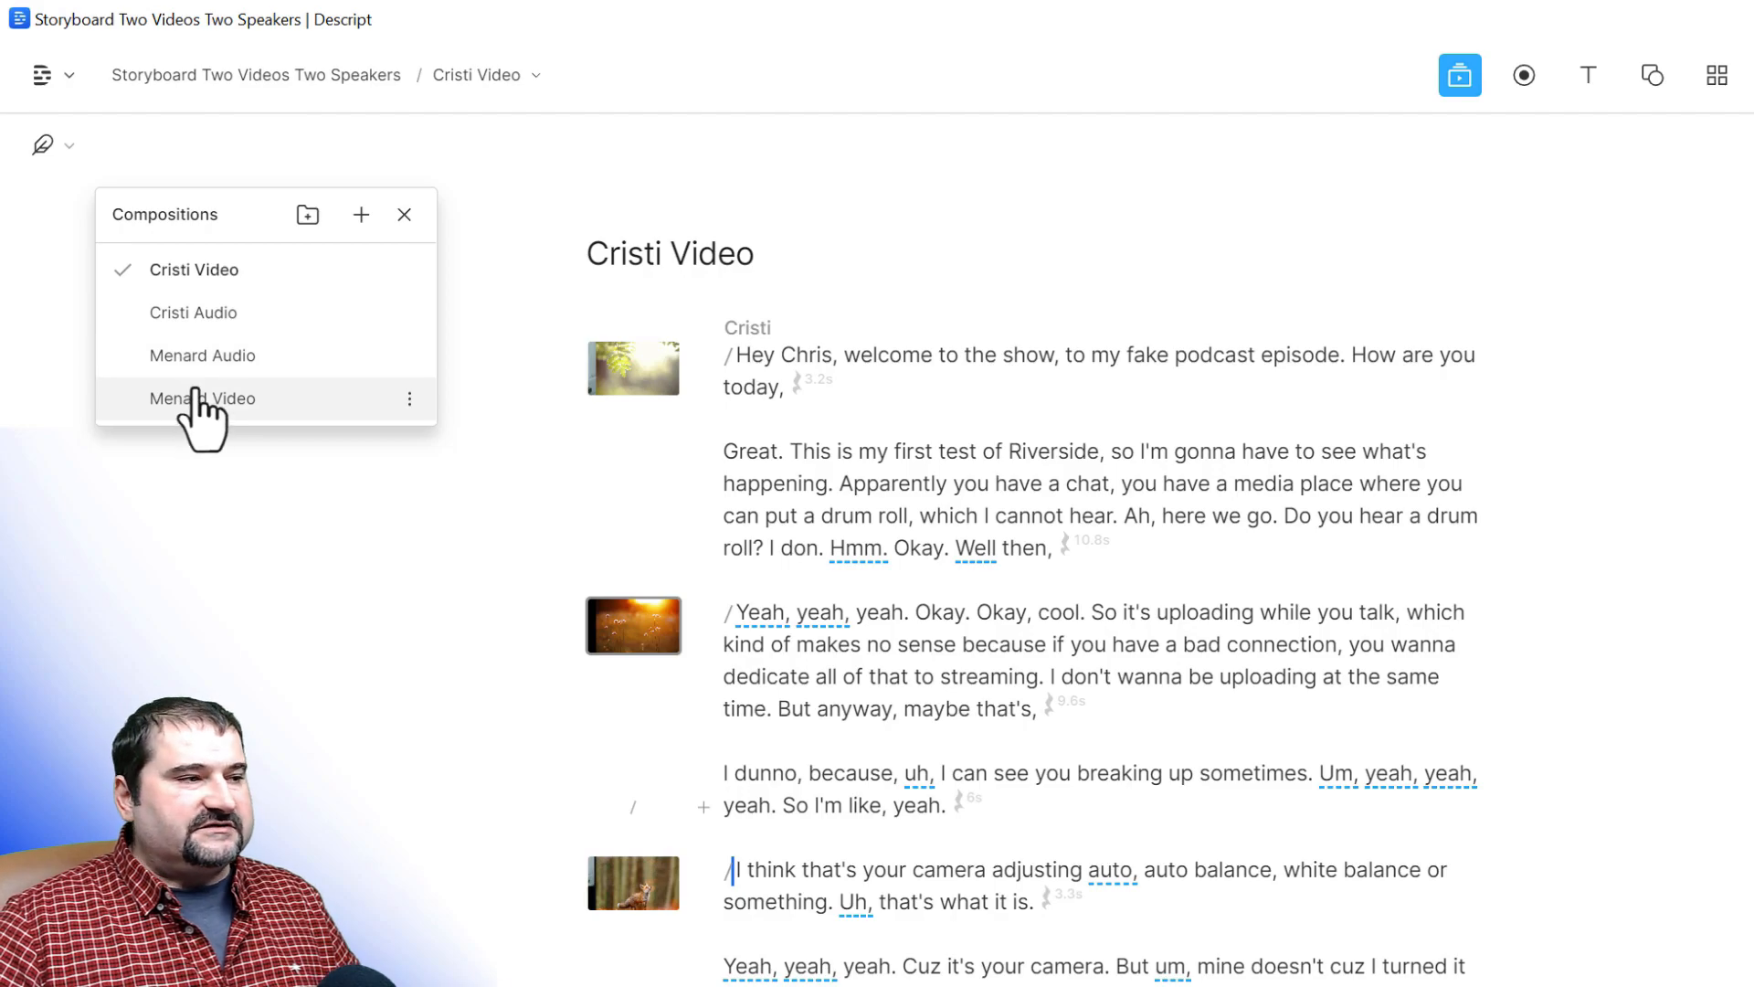
Switch through the other compositions in the storyboard project, ending on the second speaker's audio composition
{"action": "left_click", "coordinate": [217, 315]}
{"action": "left_click", "coordinate": [210, 362]}
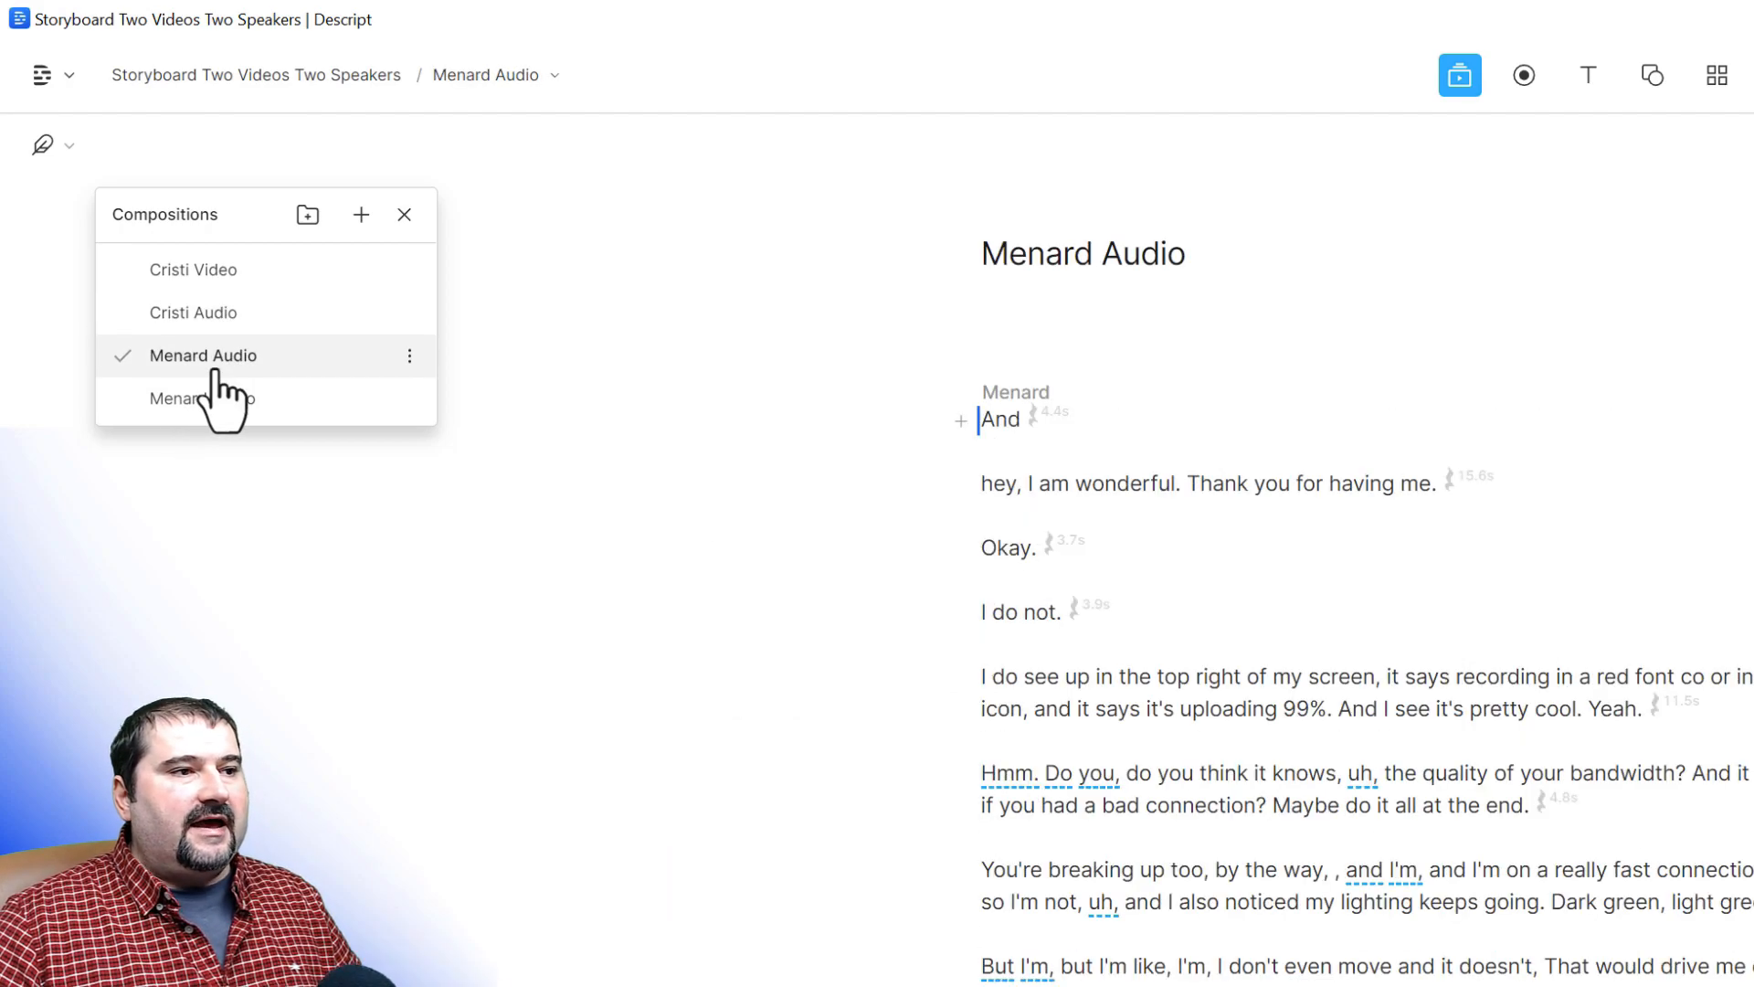
{"action": "left_click", "coordinate": [211, 401]}
{"action": "left_click", "coordinate": [211, 361]}
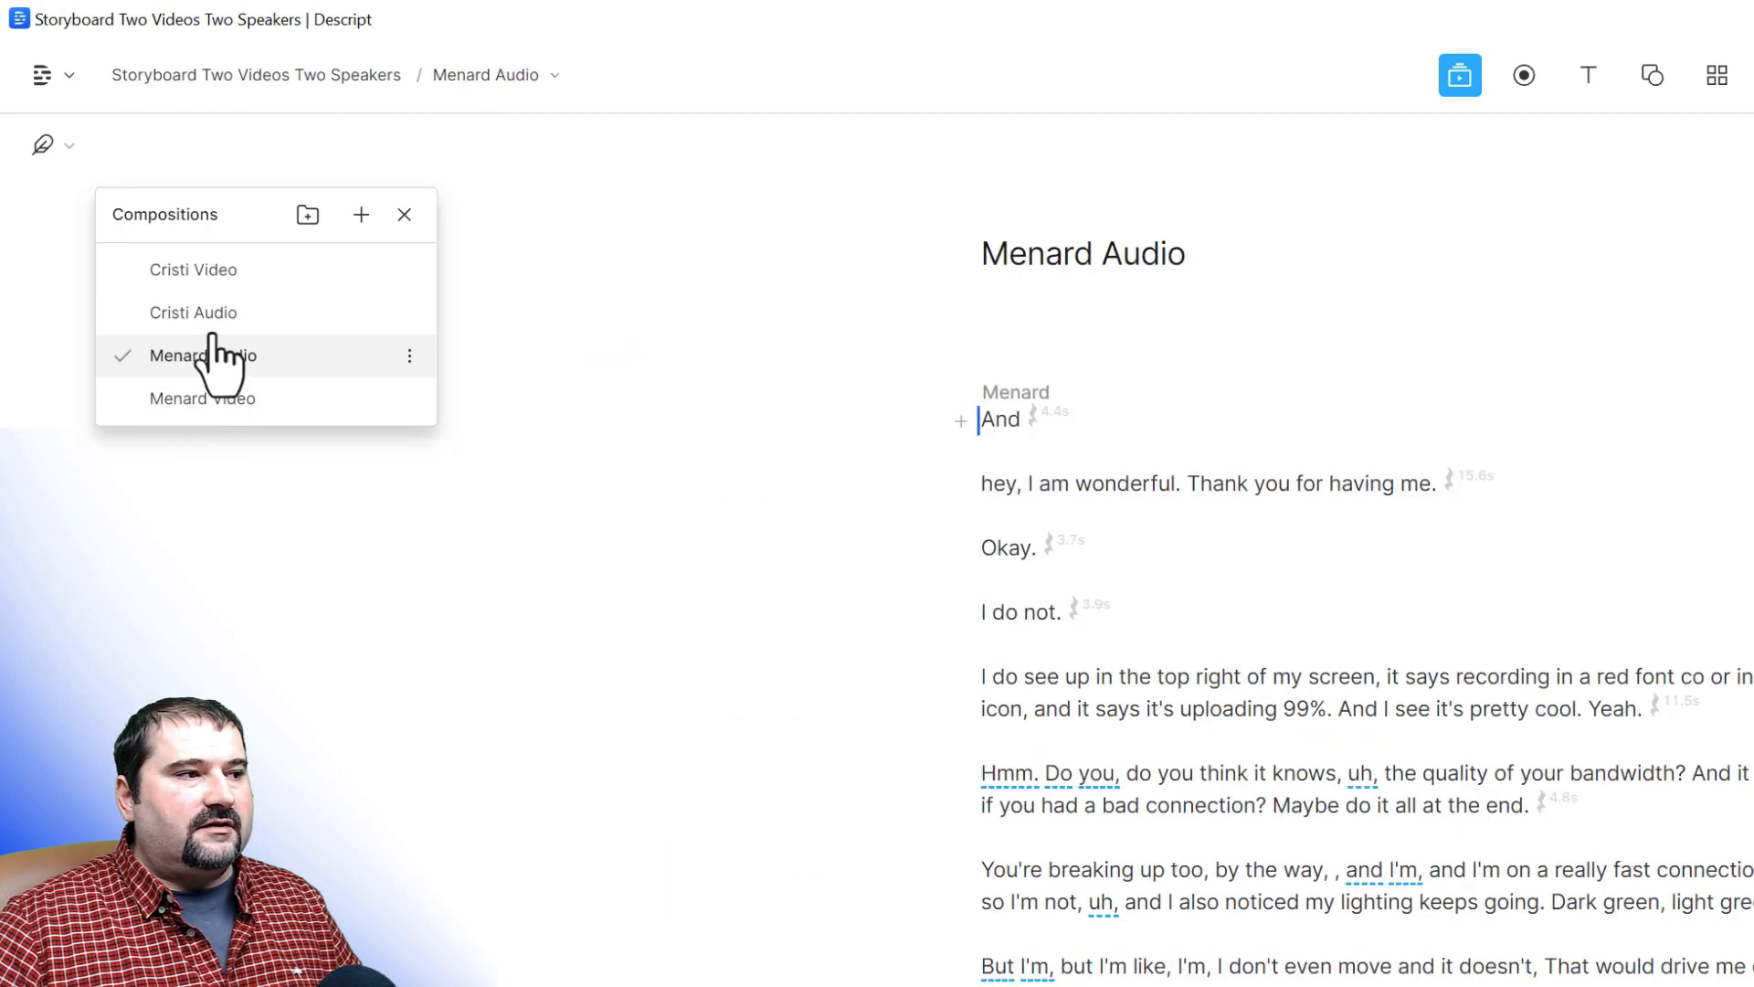
Switch to the first speaker's audio composition and back to the second speaker's audio composition
{"action": "left_click", "coordinate": [211, 320]}
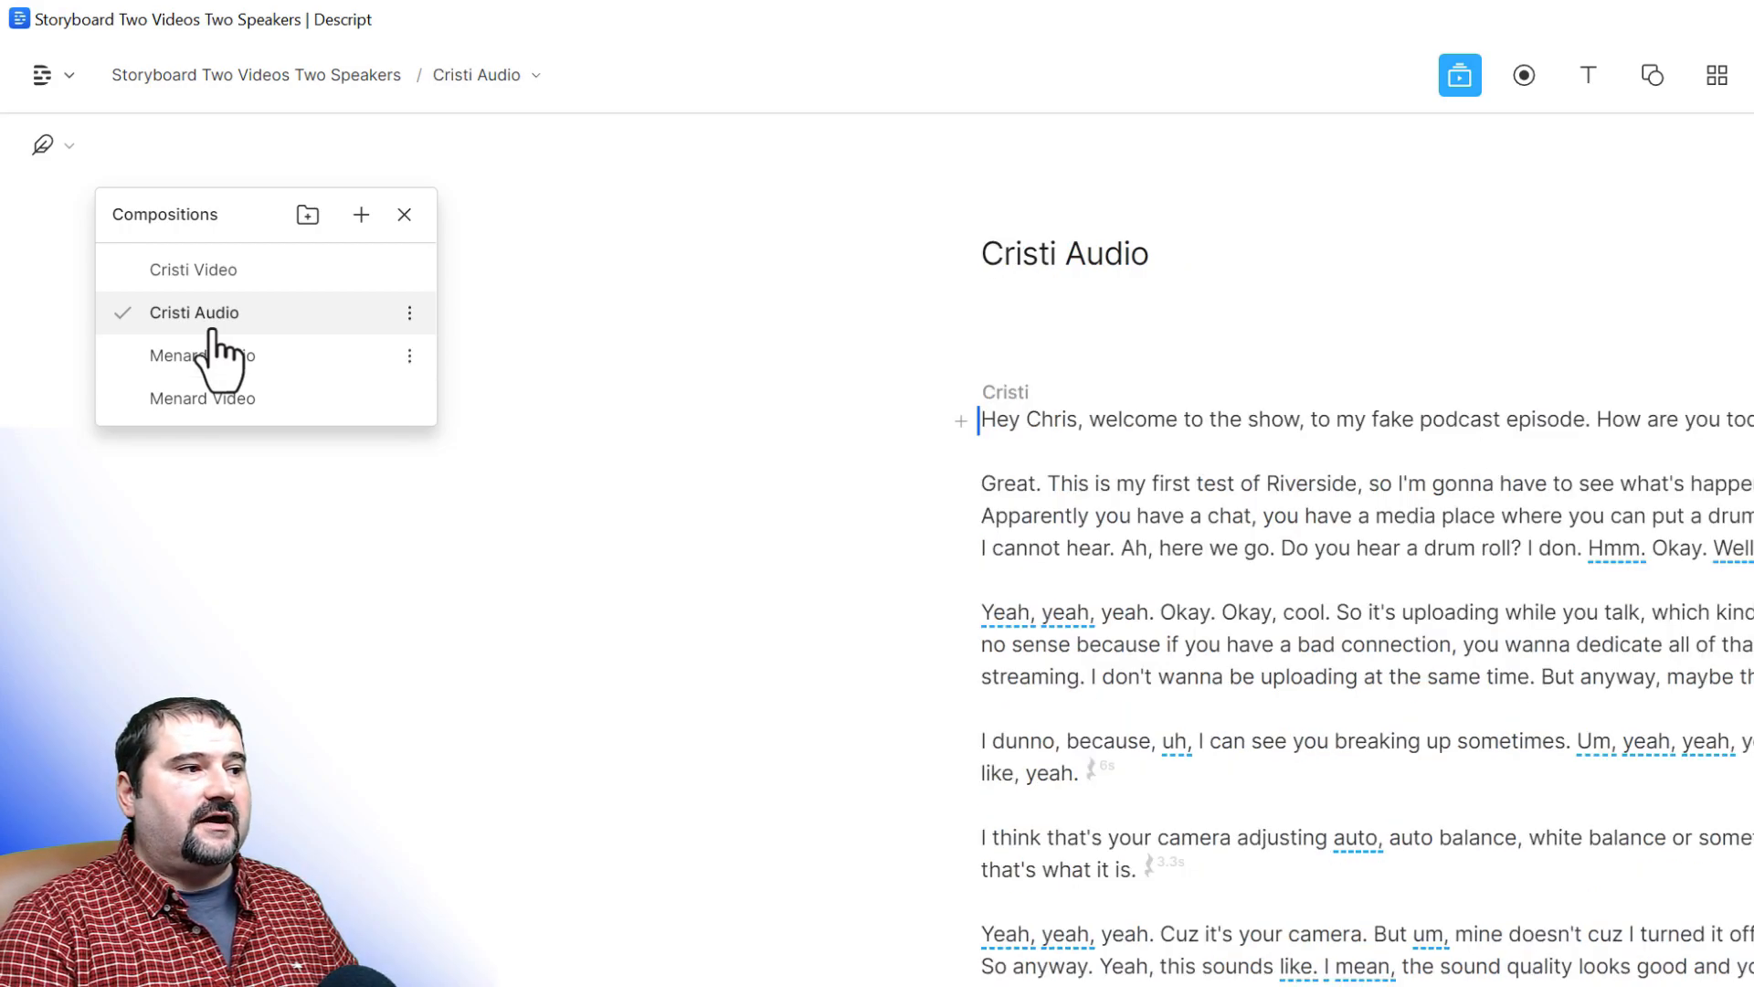
{"action": "left_click", "coordinate": [218, 359]}
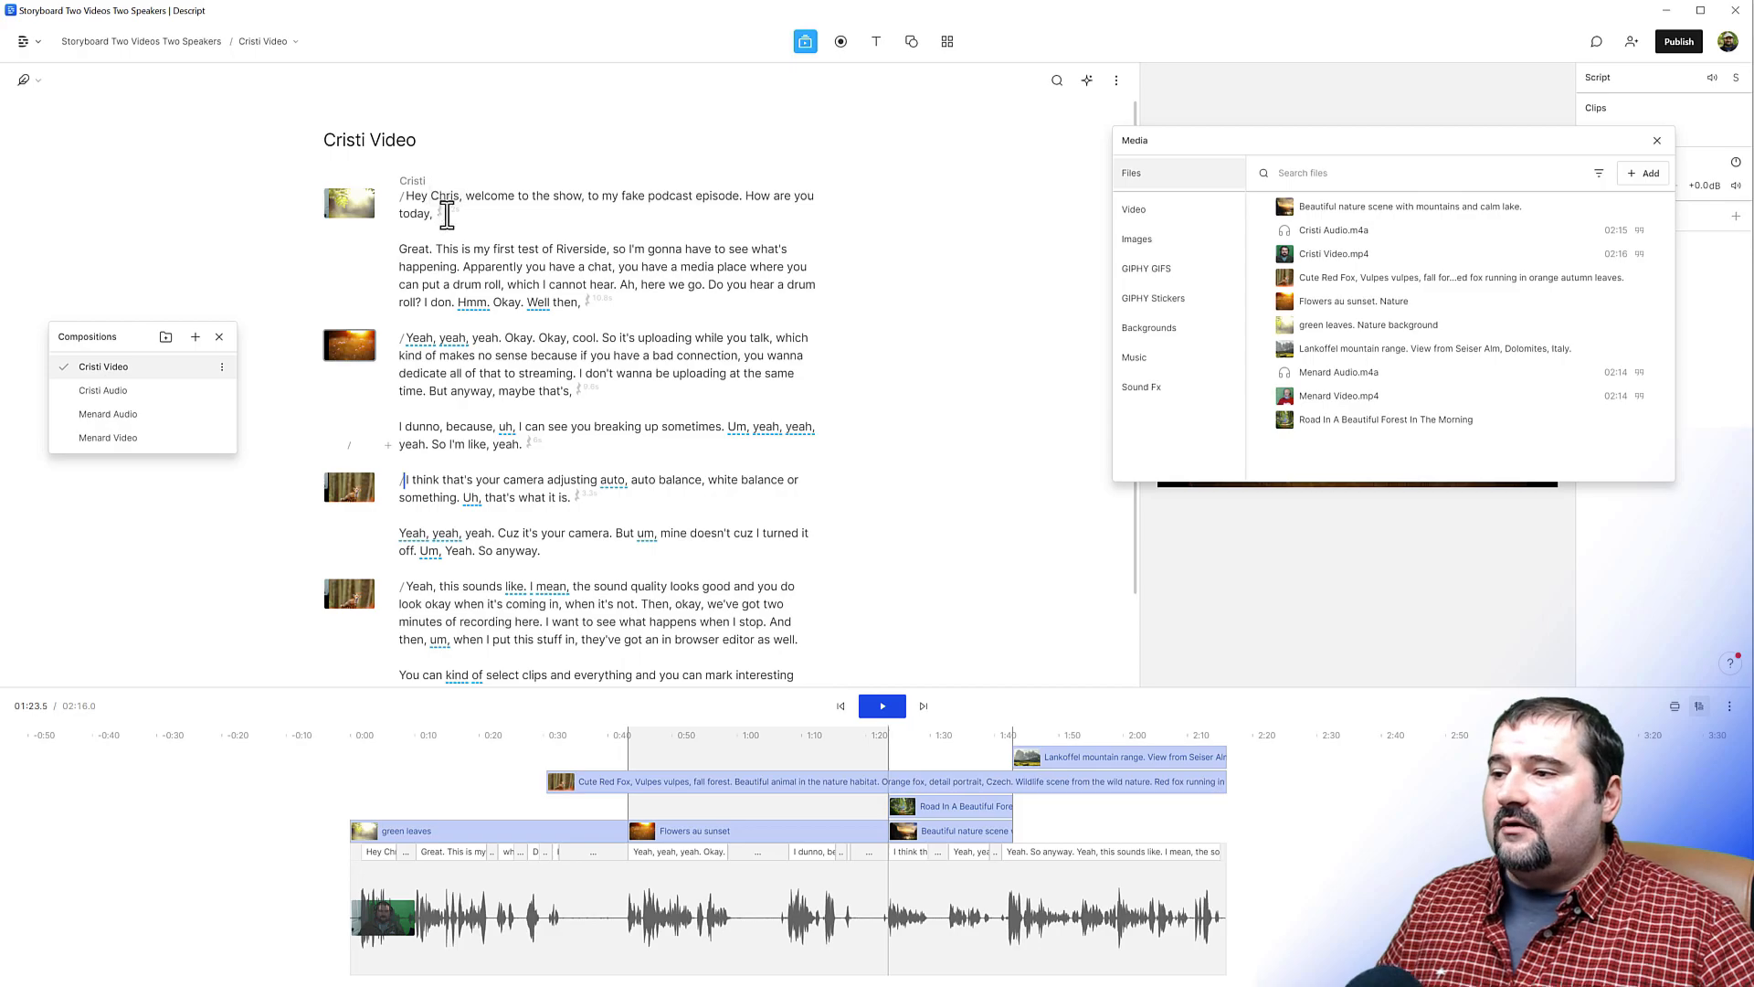
Place the cursor in the opening lines of the first speaker's video script and try toggling playback from there
{"action": "left_click", "coordinate": [538, 217]}
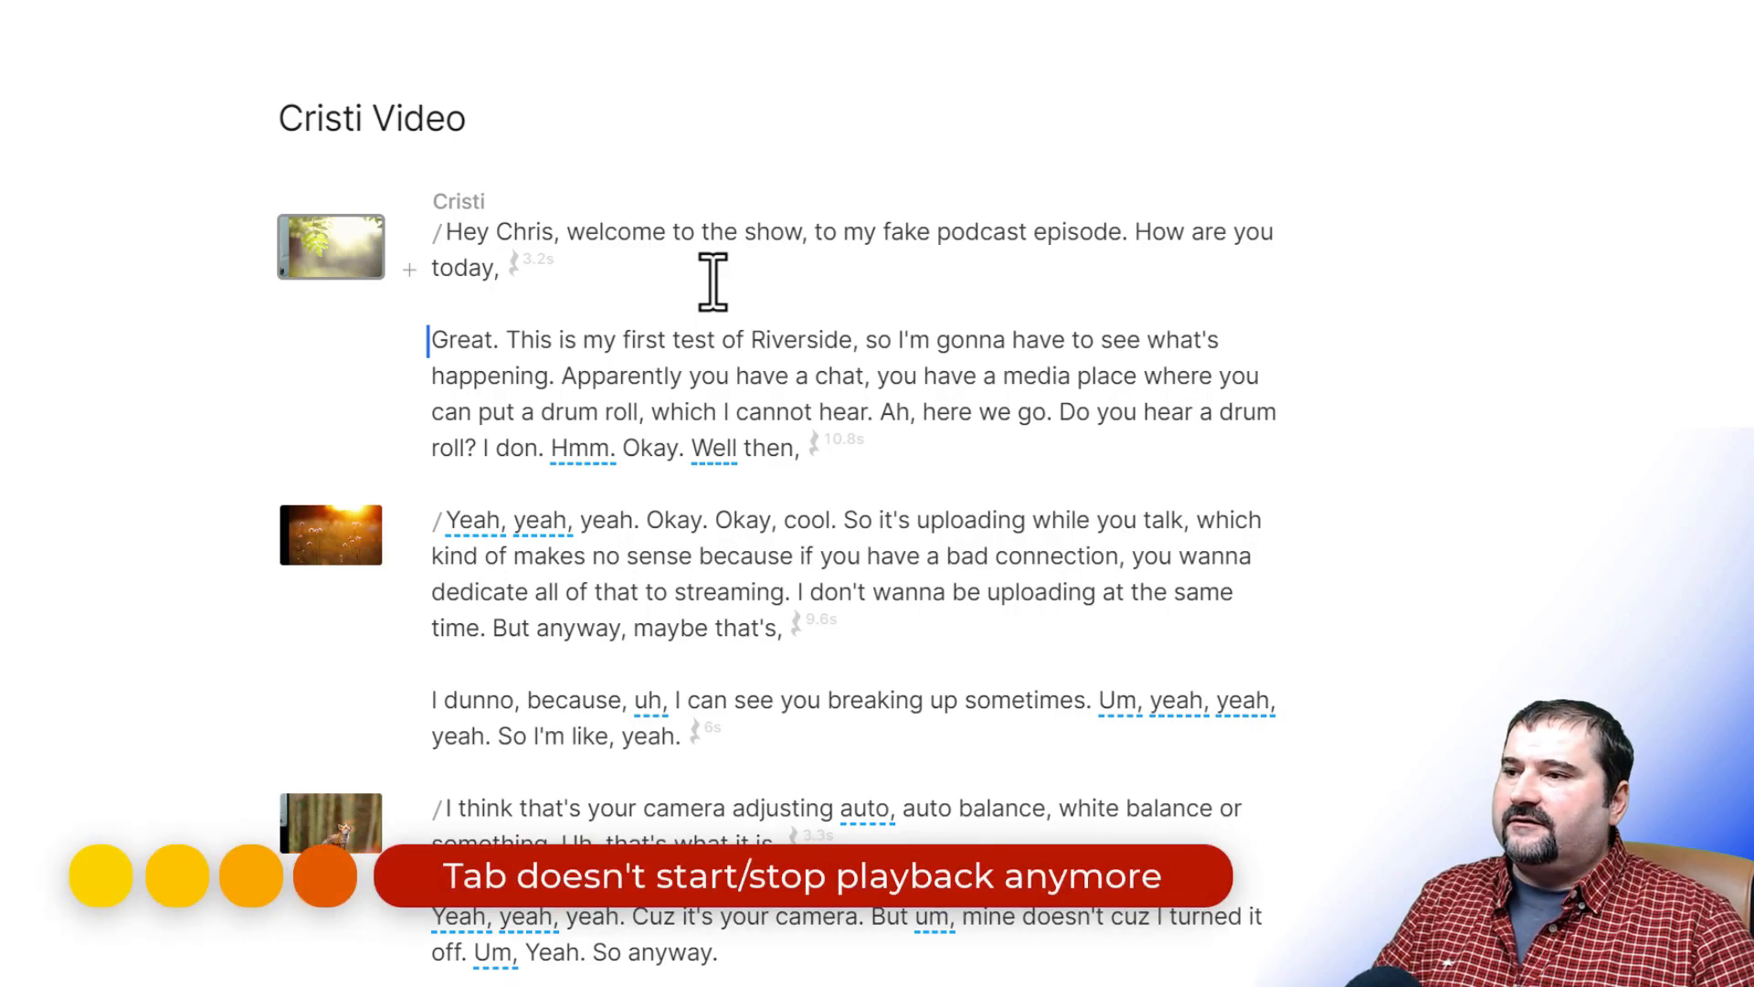
{"action": "left_click", "coordinate": [517, 239]}
{"action": "key", "text": "Tab"}
{"action": "key", "text": "Tab"}
{"action": "key", "text": "space"}
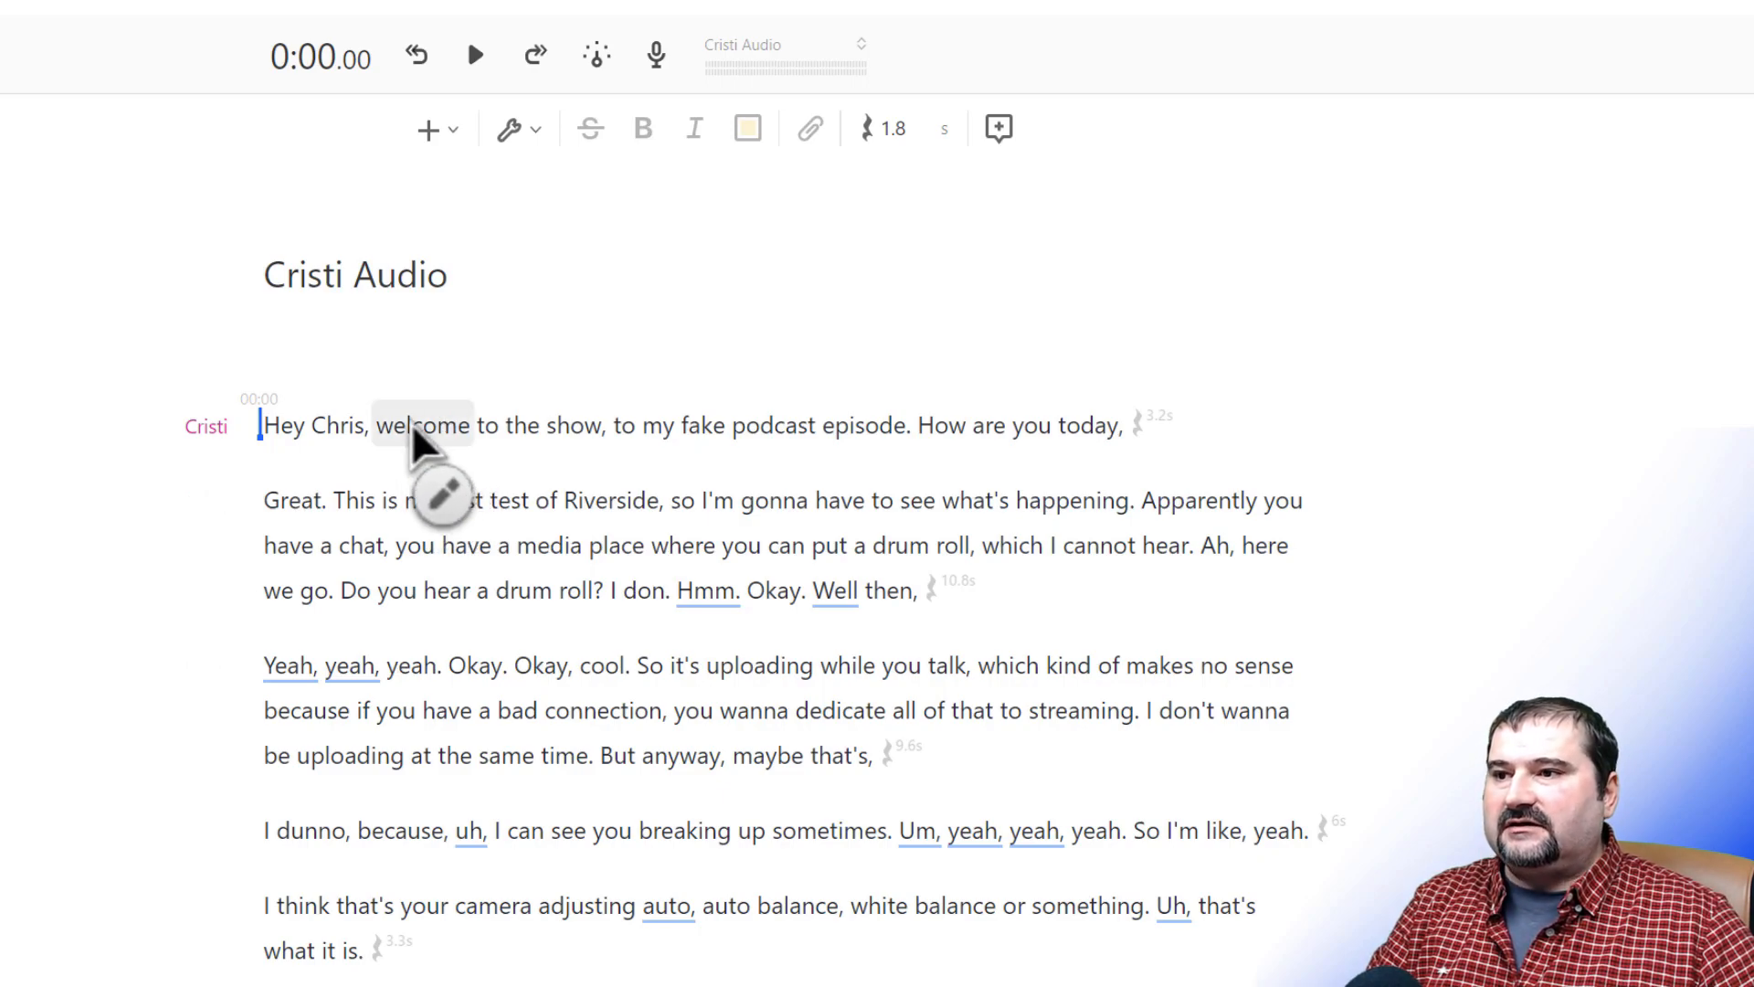
Try correcting "welcome" in the classic script and "show," in the storyboard script's Correct mode, dismissing the correction without edits
{"action": "double_click", "coordinate": [413, 428]}
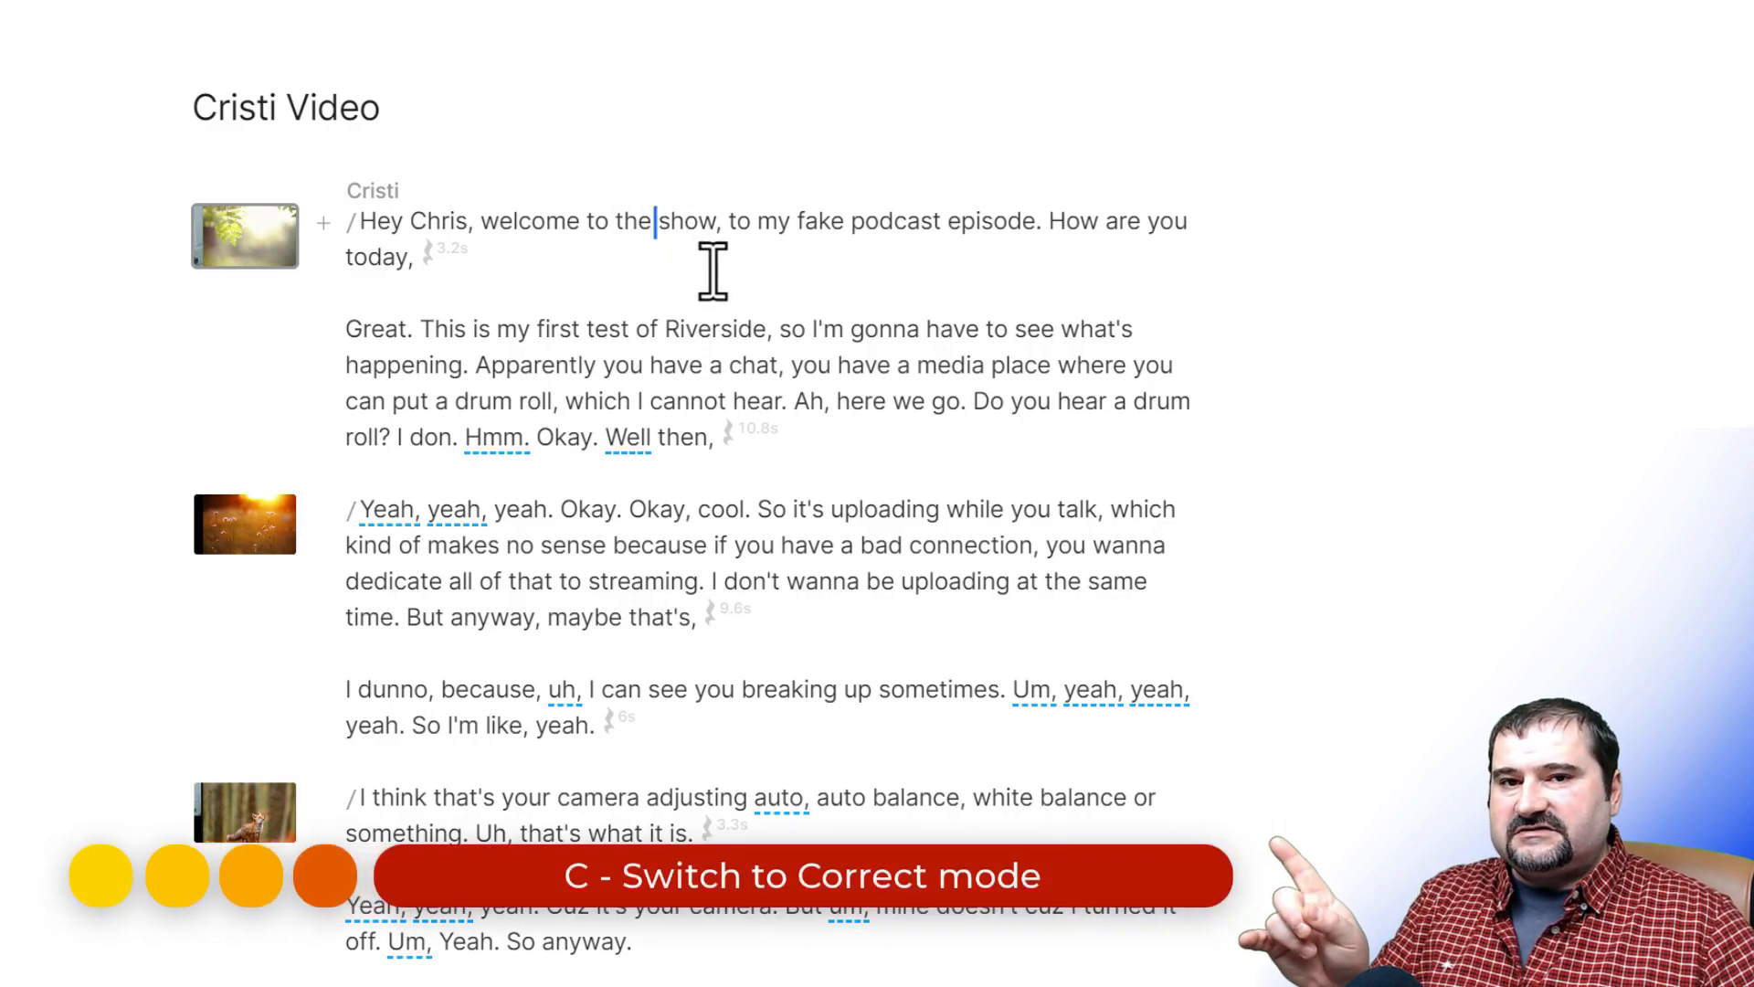
{"action": "key", "text": "c"}
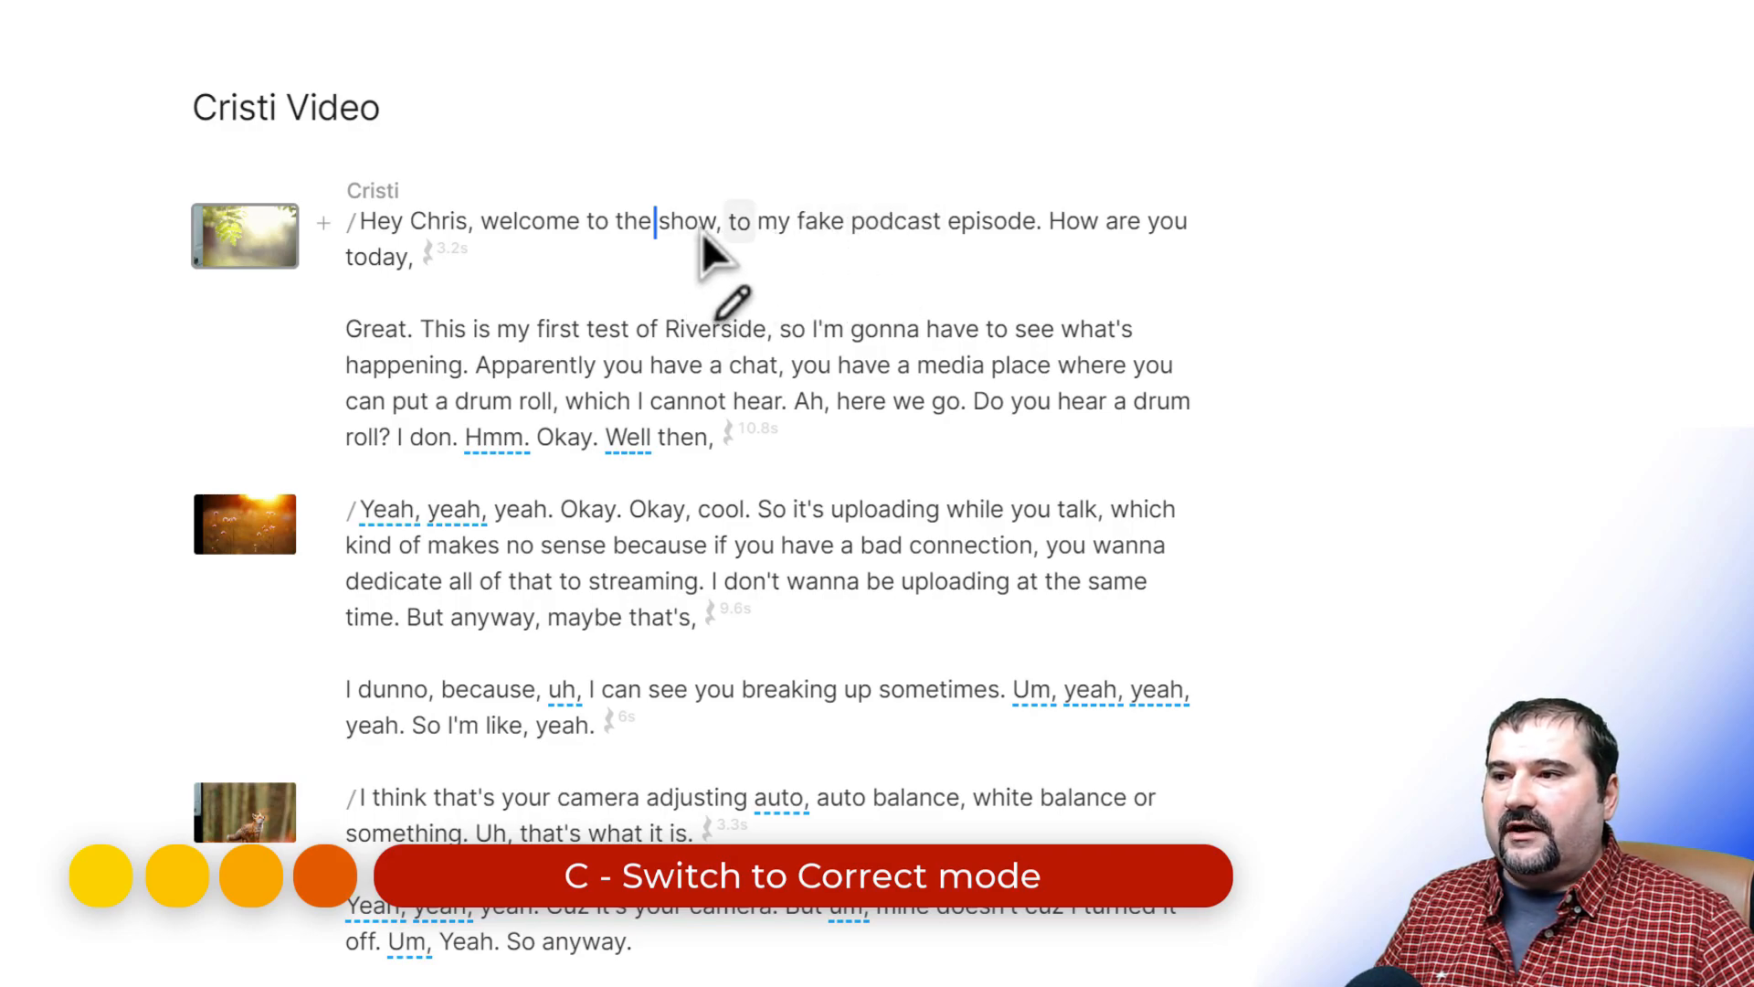
{"action": "left_click", "coordinate": [688, 227]}
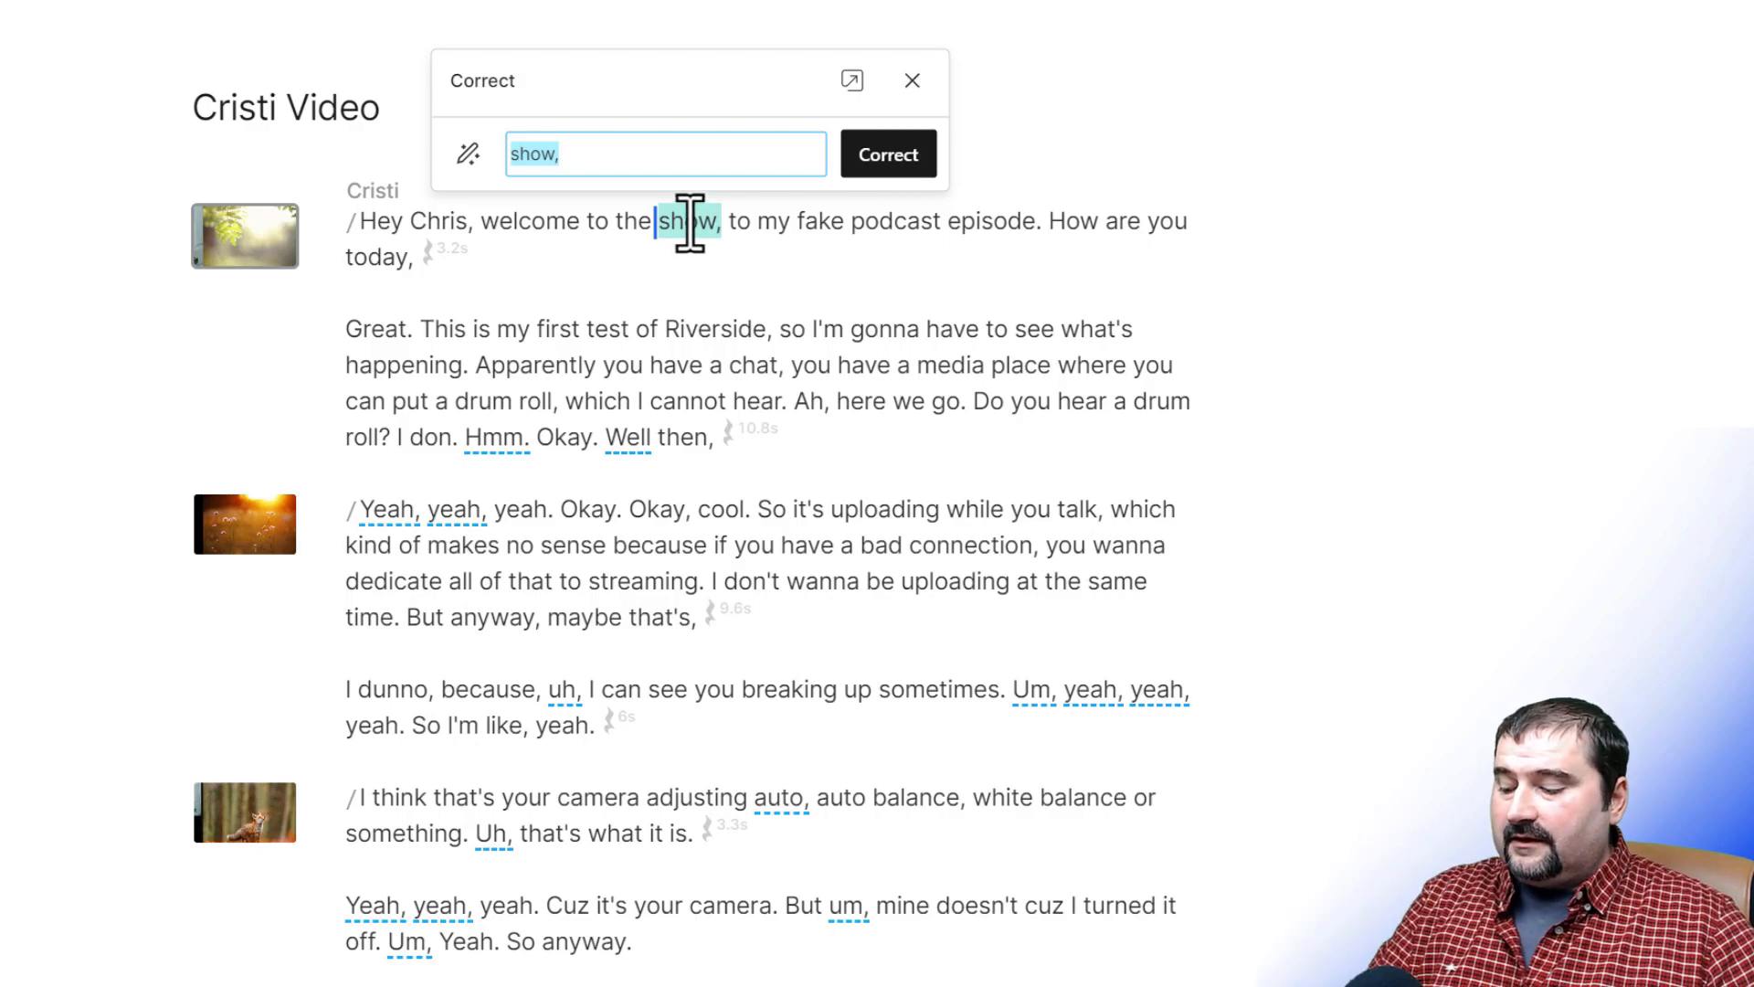
{"action": "key", "text": "Escape"}
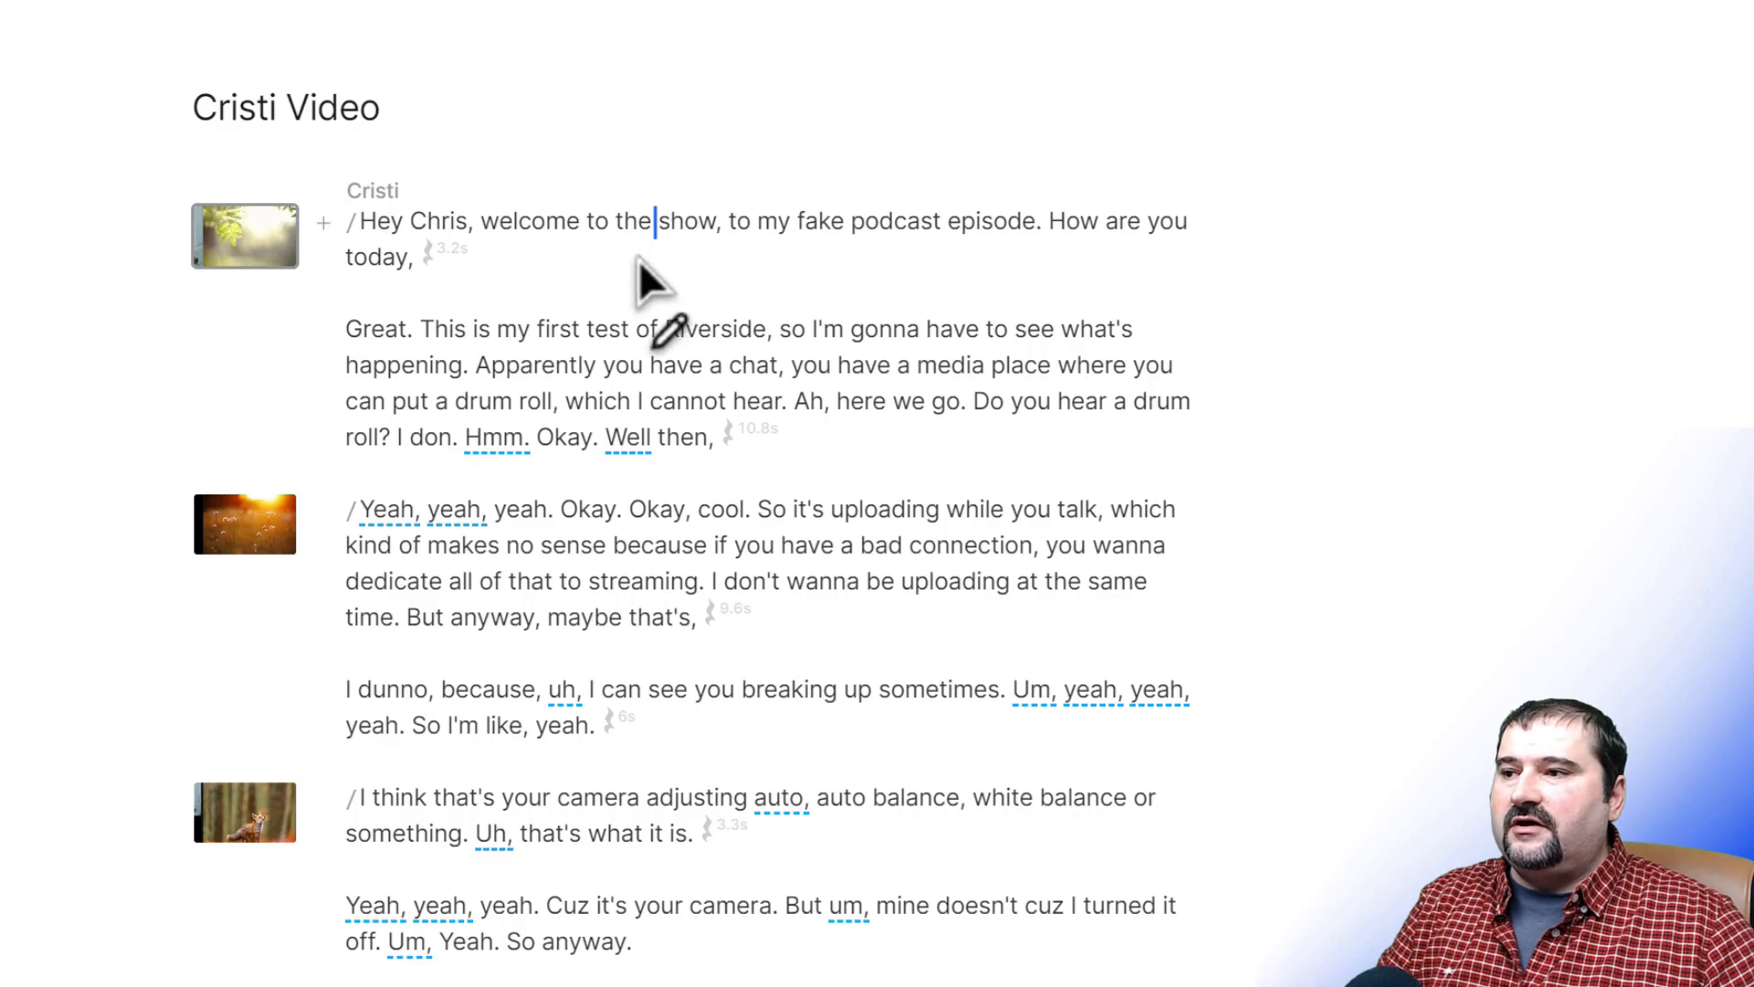
Move the cursor forward word by word to just before "podcast" in the opening line
{"action": "key", "text": "ctrl+Right"}
{"action": "key", "text": "ctrl+Right"}
{"action": "key", "text": "ctrl+Right"}
{"action": "key", "text": "ctrl+Right"}
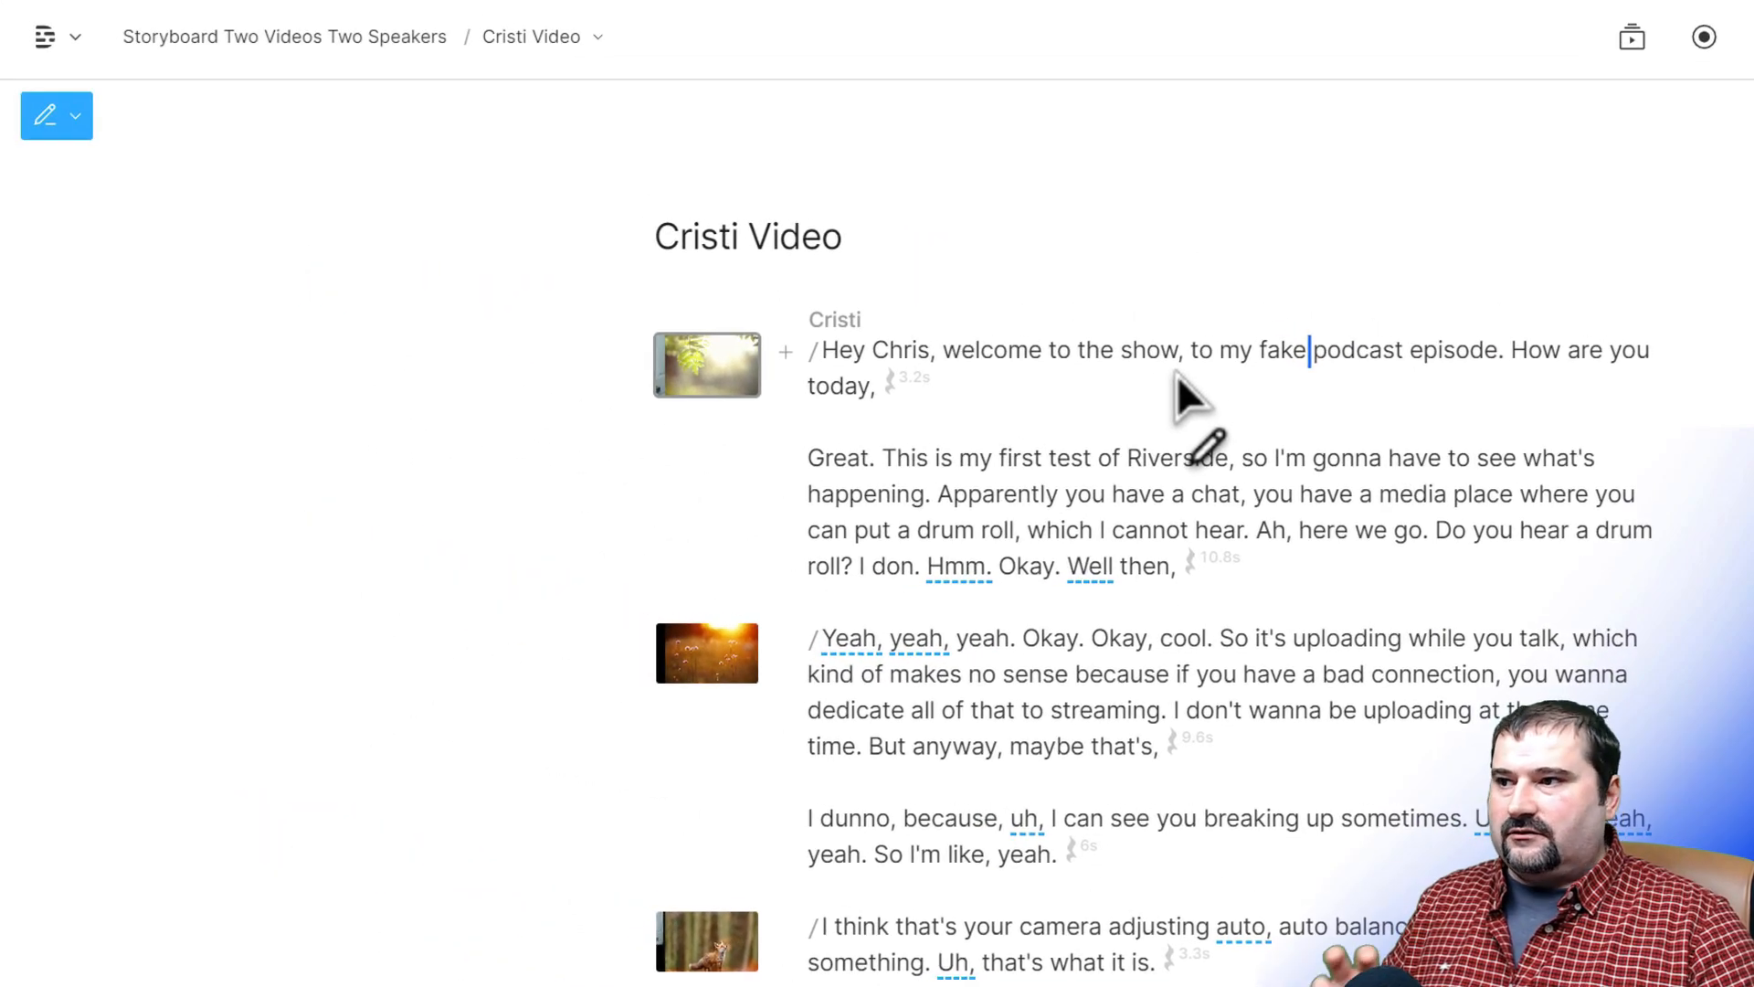
Switch the script to Write mode and replace the period after "Great" with a comma in the second paragraph
{"action": "left_click", "coordinate": [57, 121]}
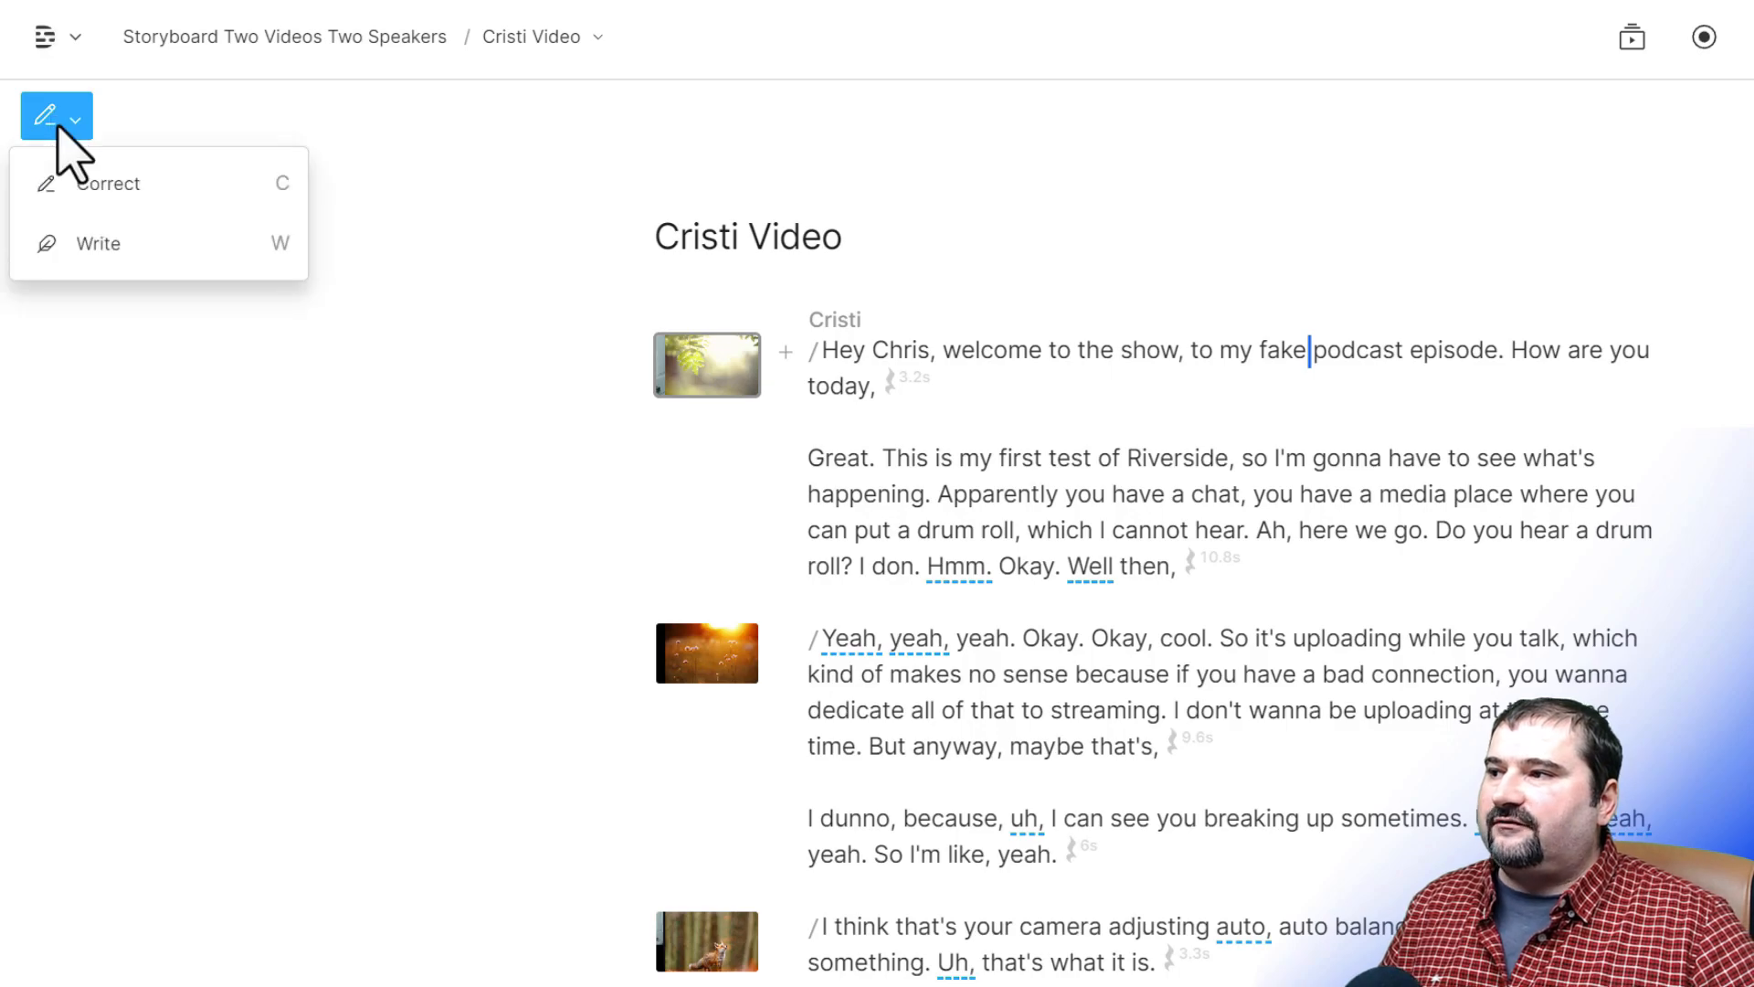
{"action": "left_click", "coordinate": [104, 261]}
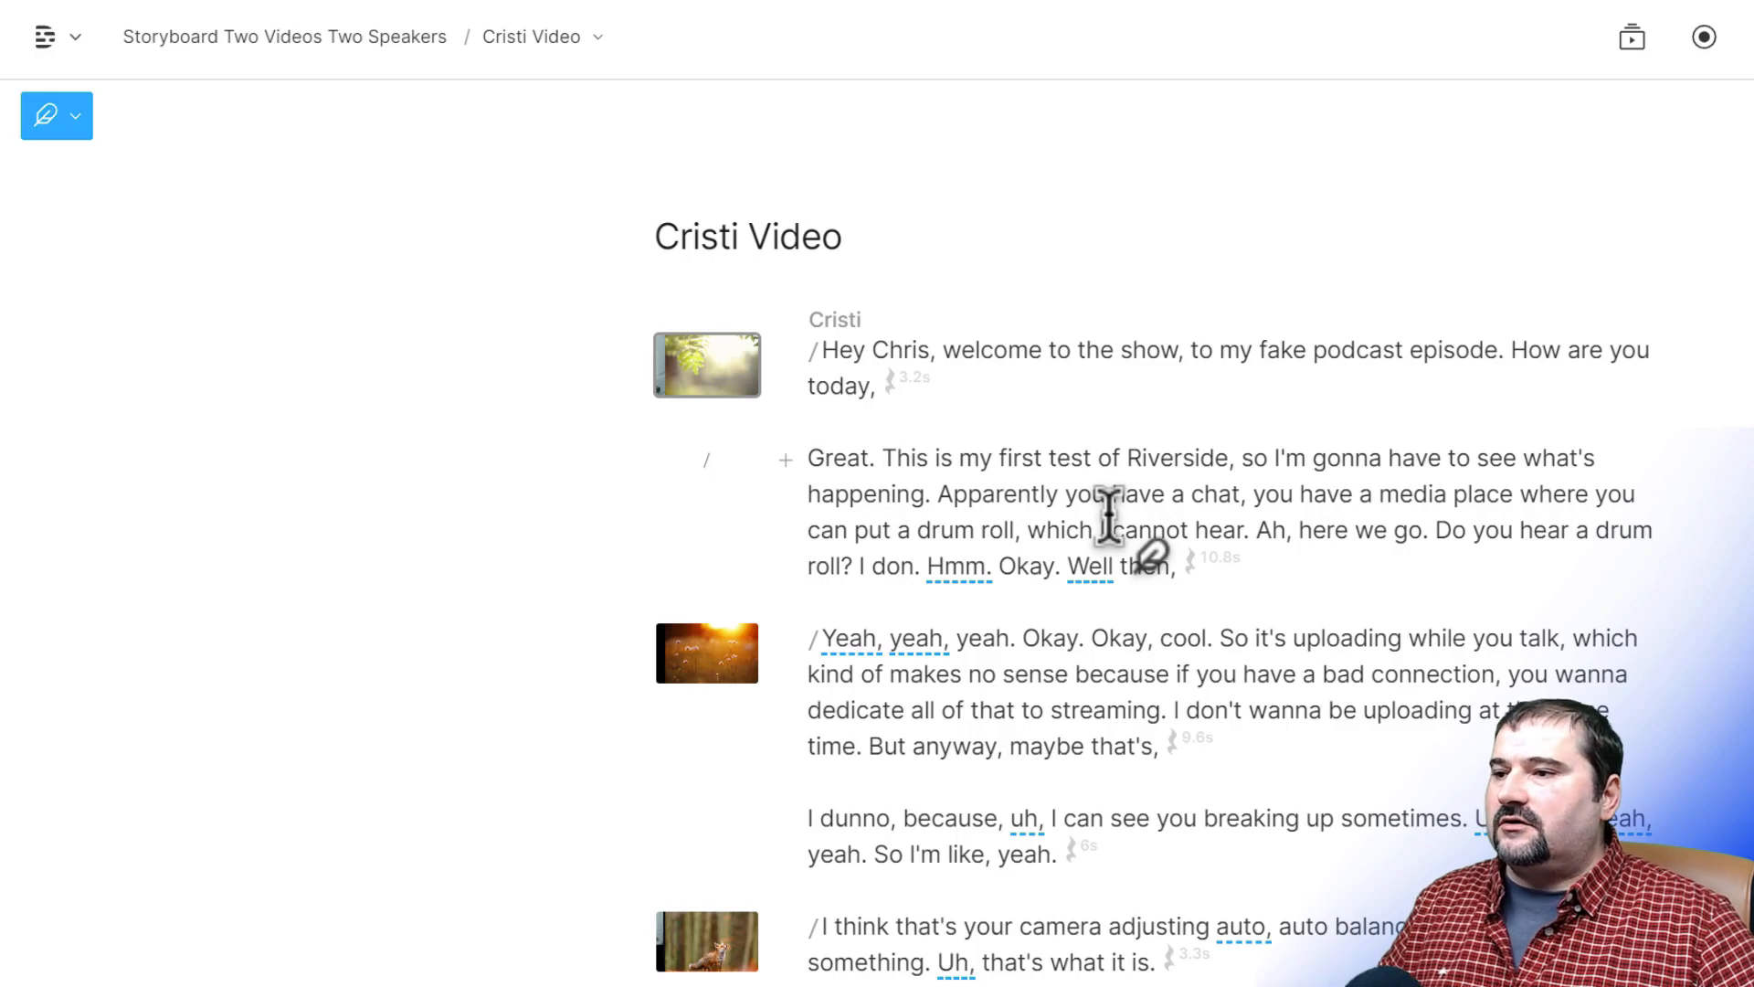
{"action": "left_click", "coordinate": [877, 460]}
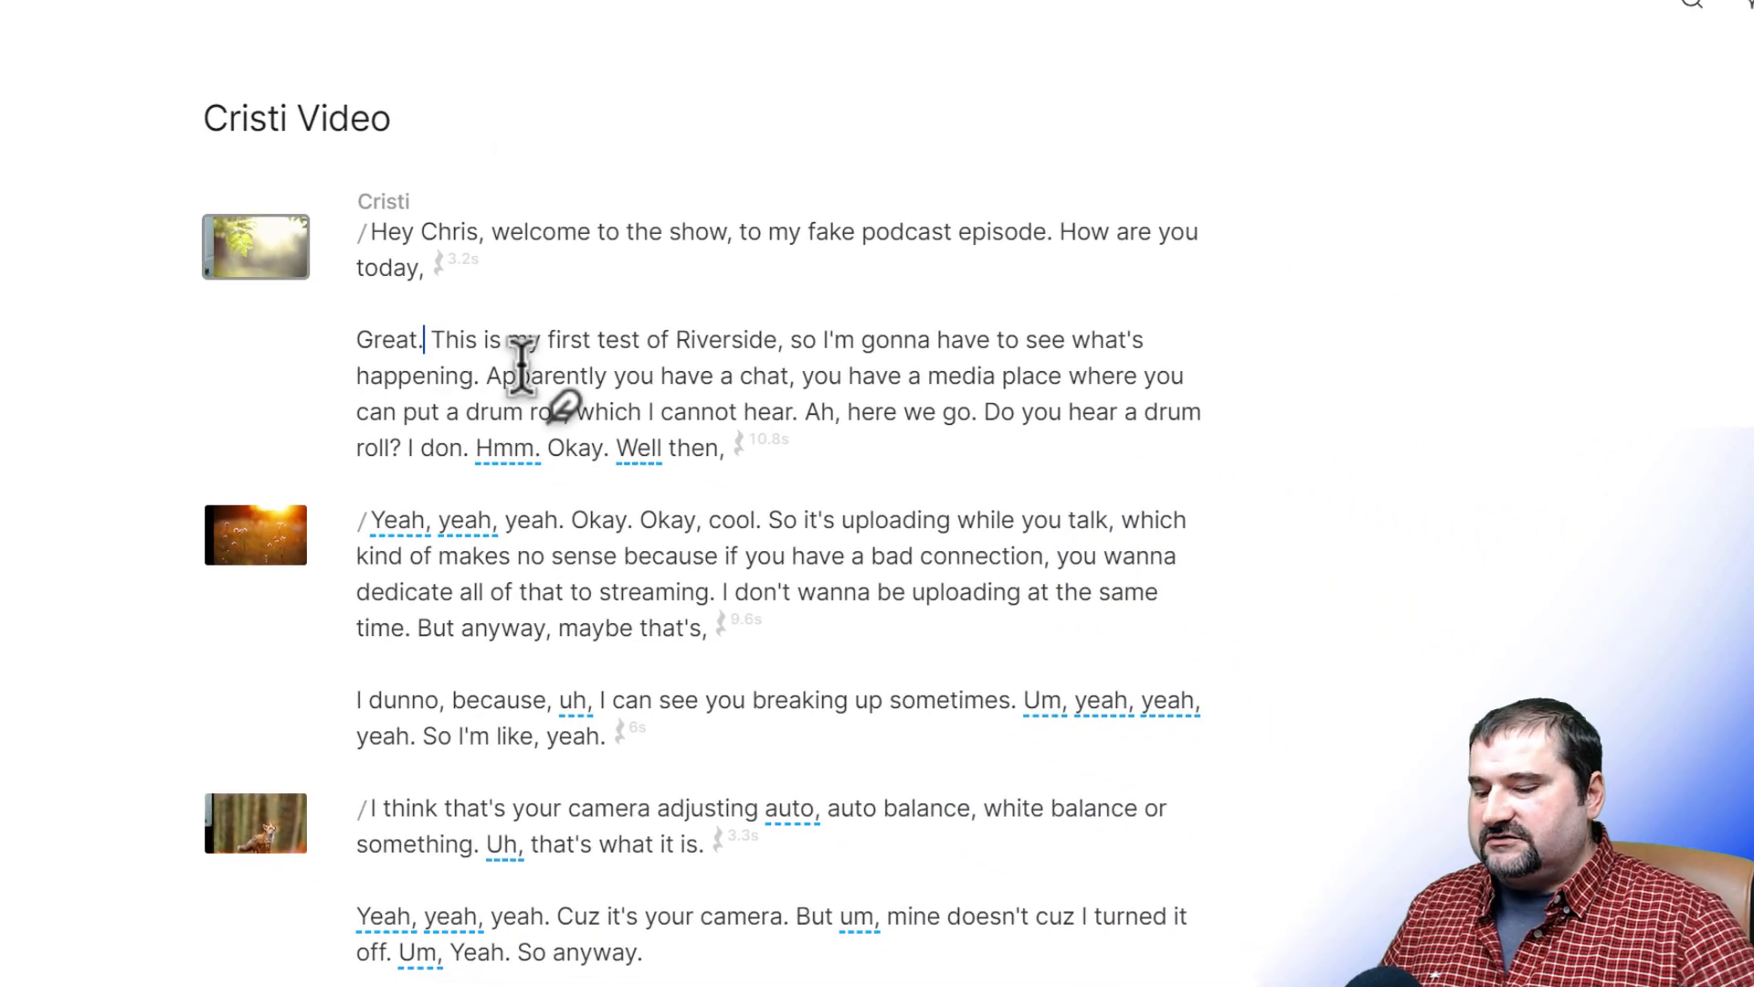
{"action": "key", "text": "BackSpace"}
{"action": "type", "text": ","}
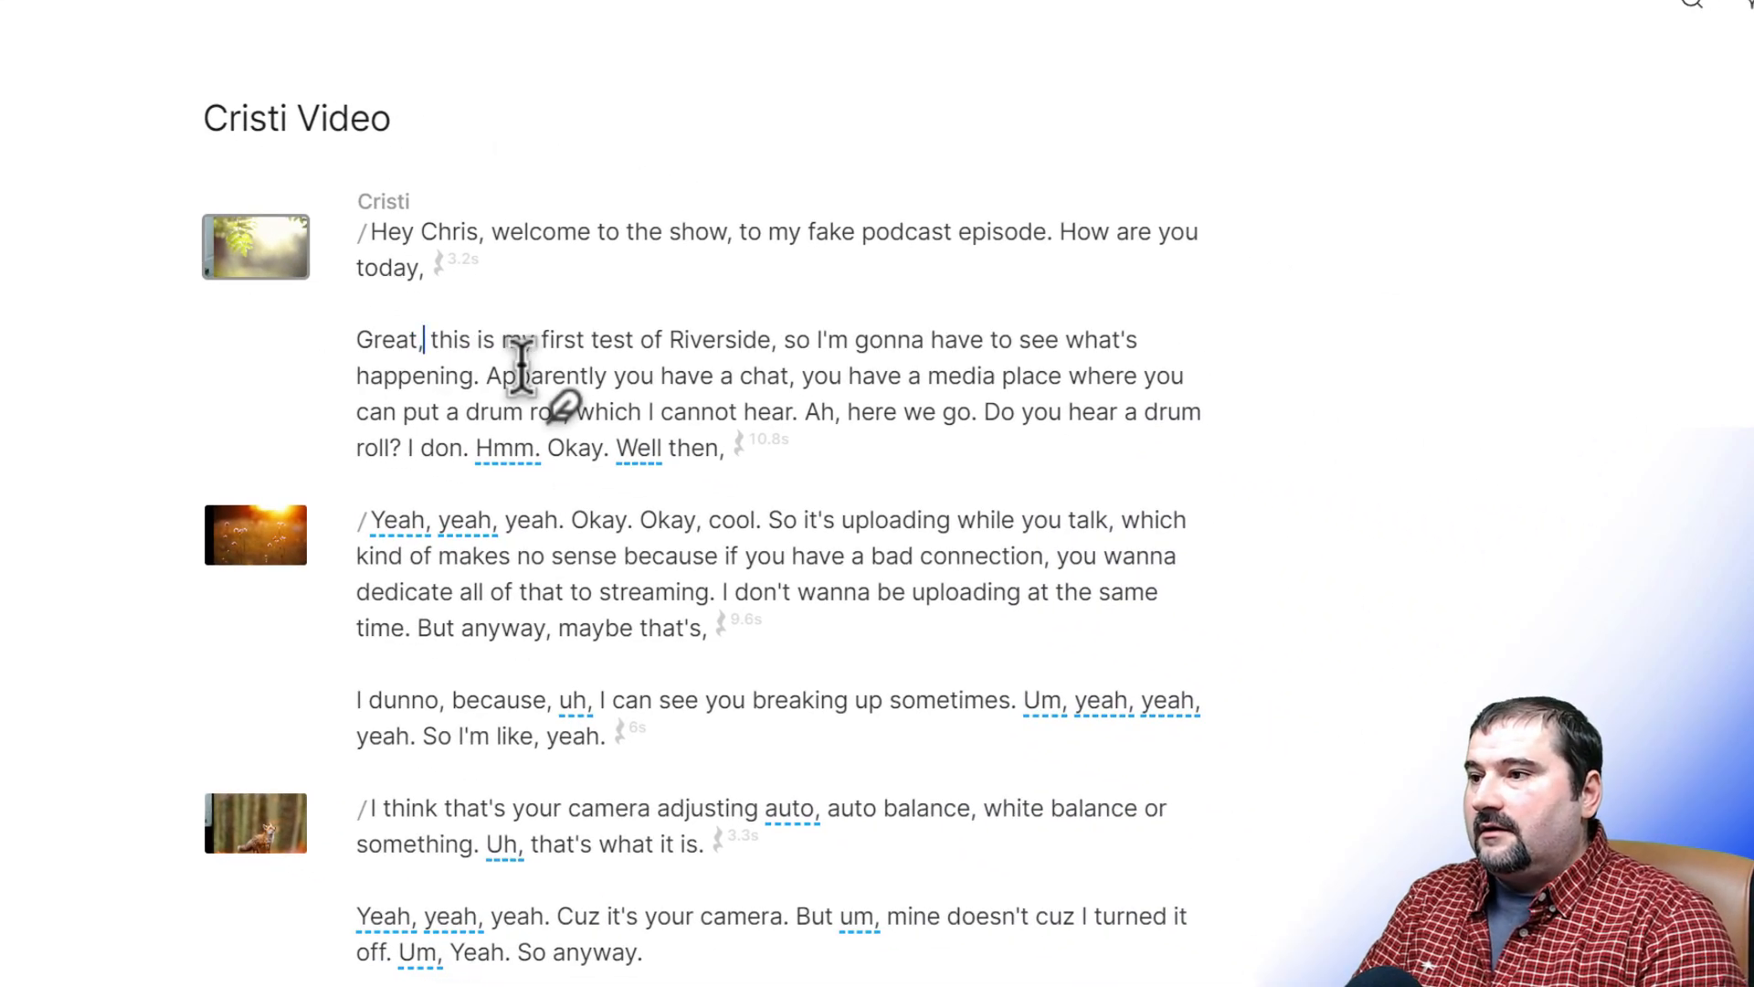
Insert "I may even add new words if I want to." after "Great," and play the script from there
{"action": "type", "text": " I"}
{"action": "type", "text": " may even add"}
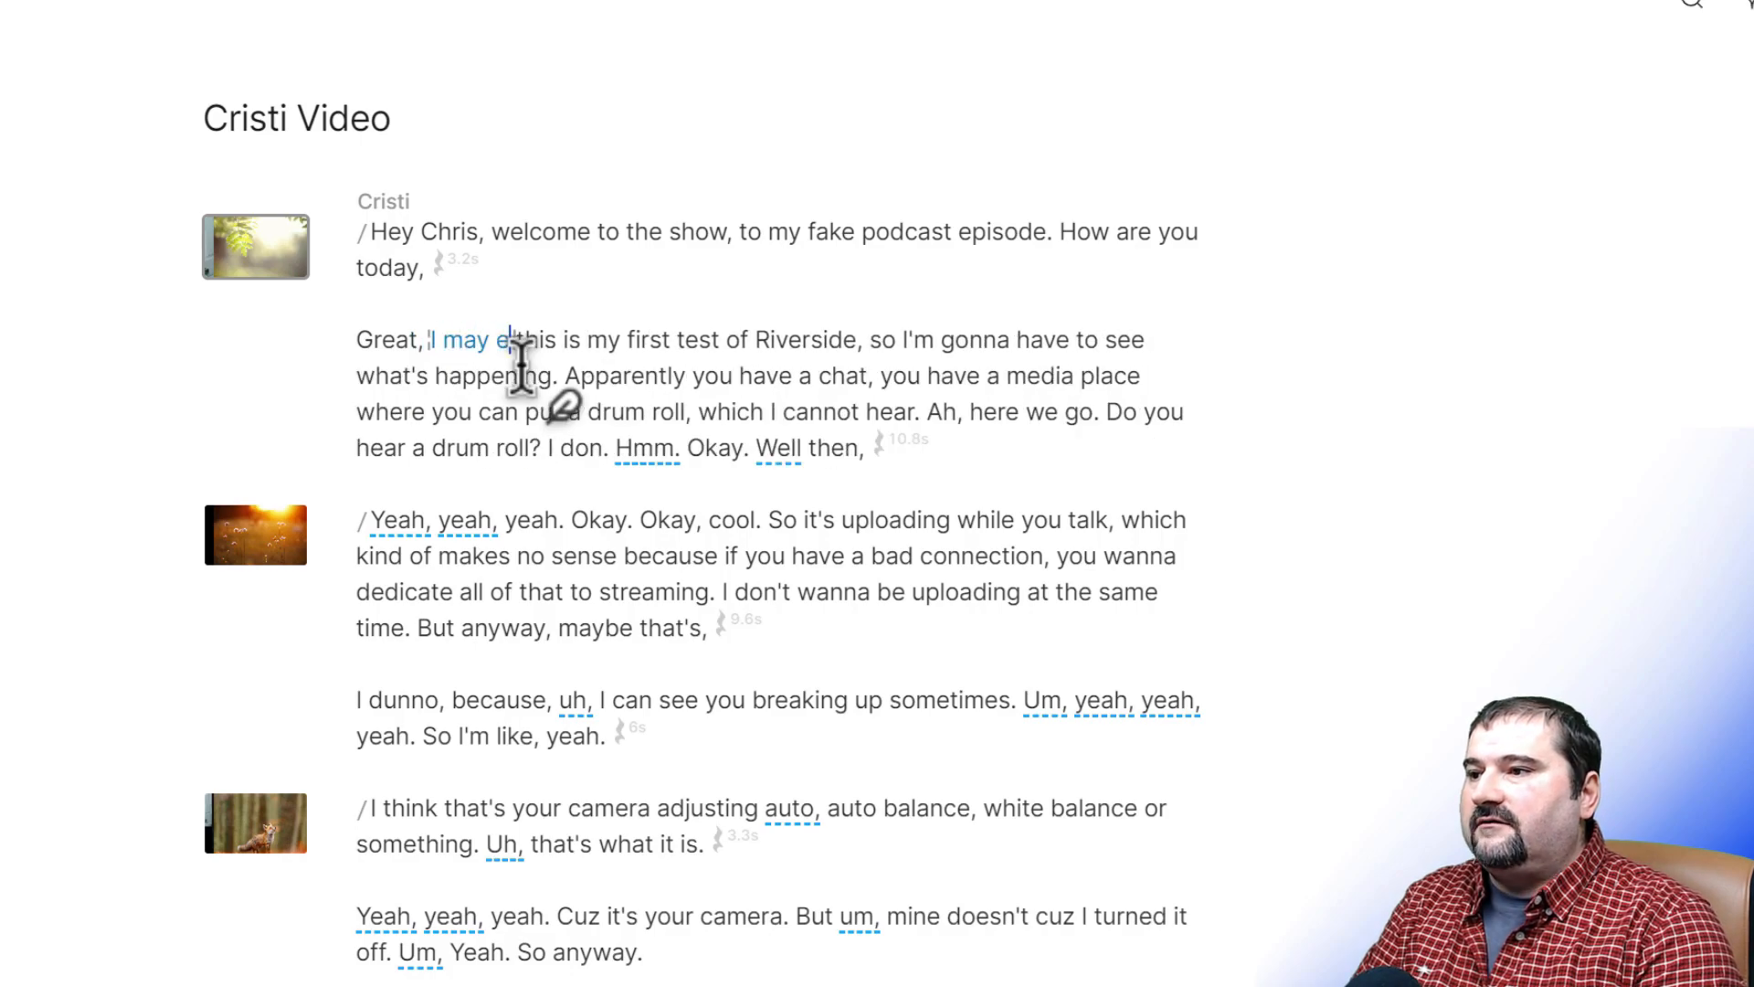
{"action": "type", "text": " new words if I want "}
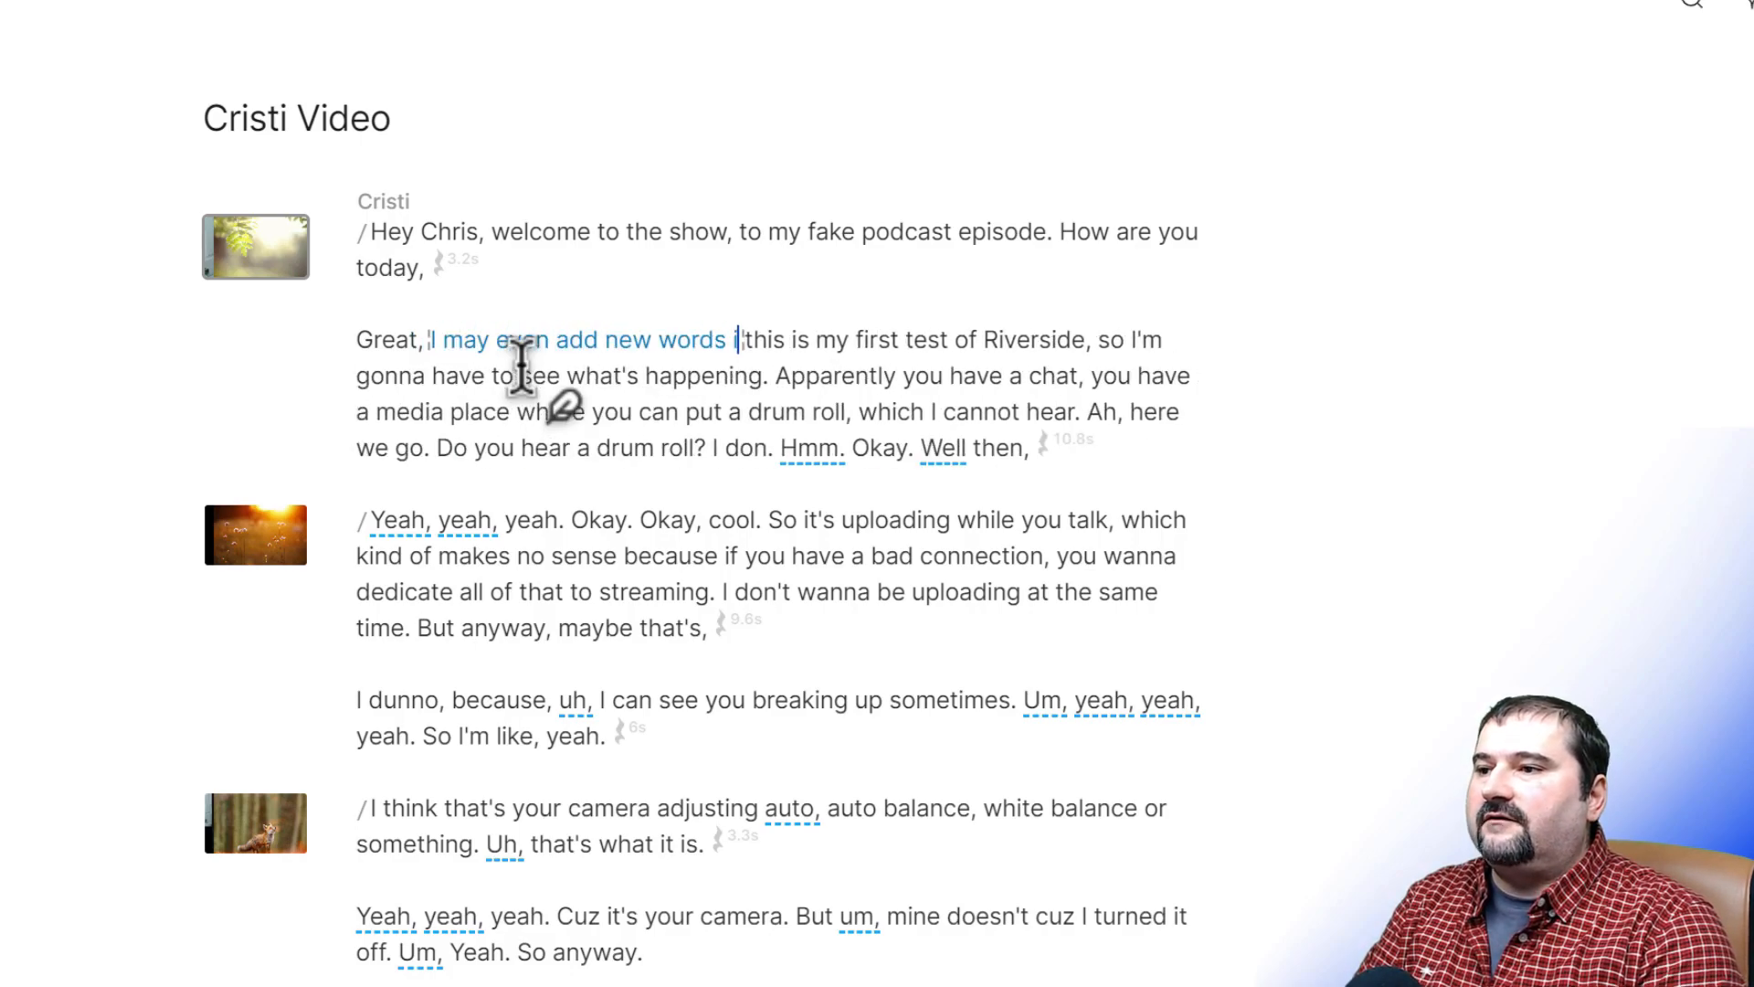
{"action": "type", "text": "to."}
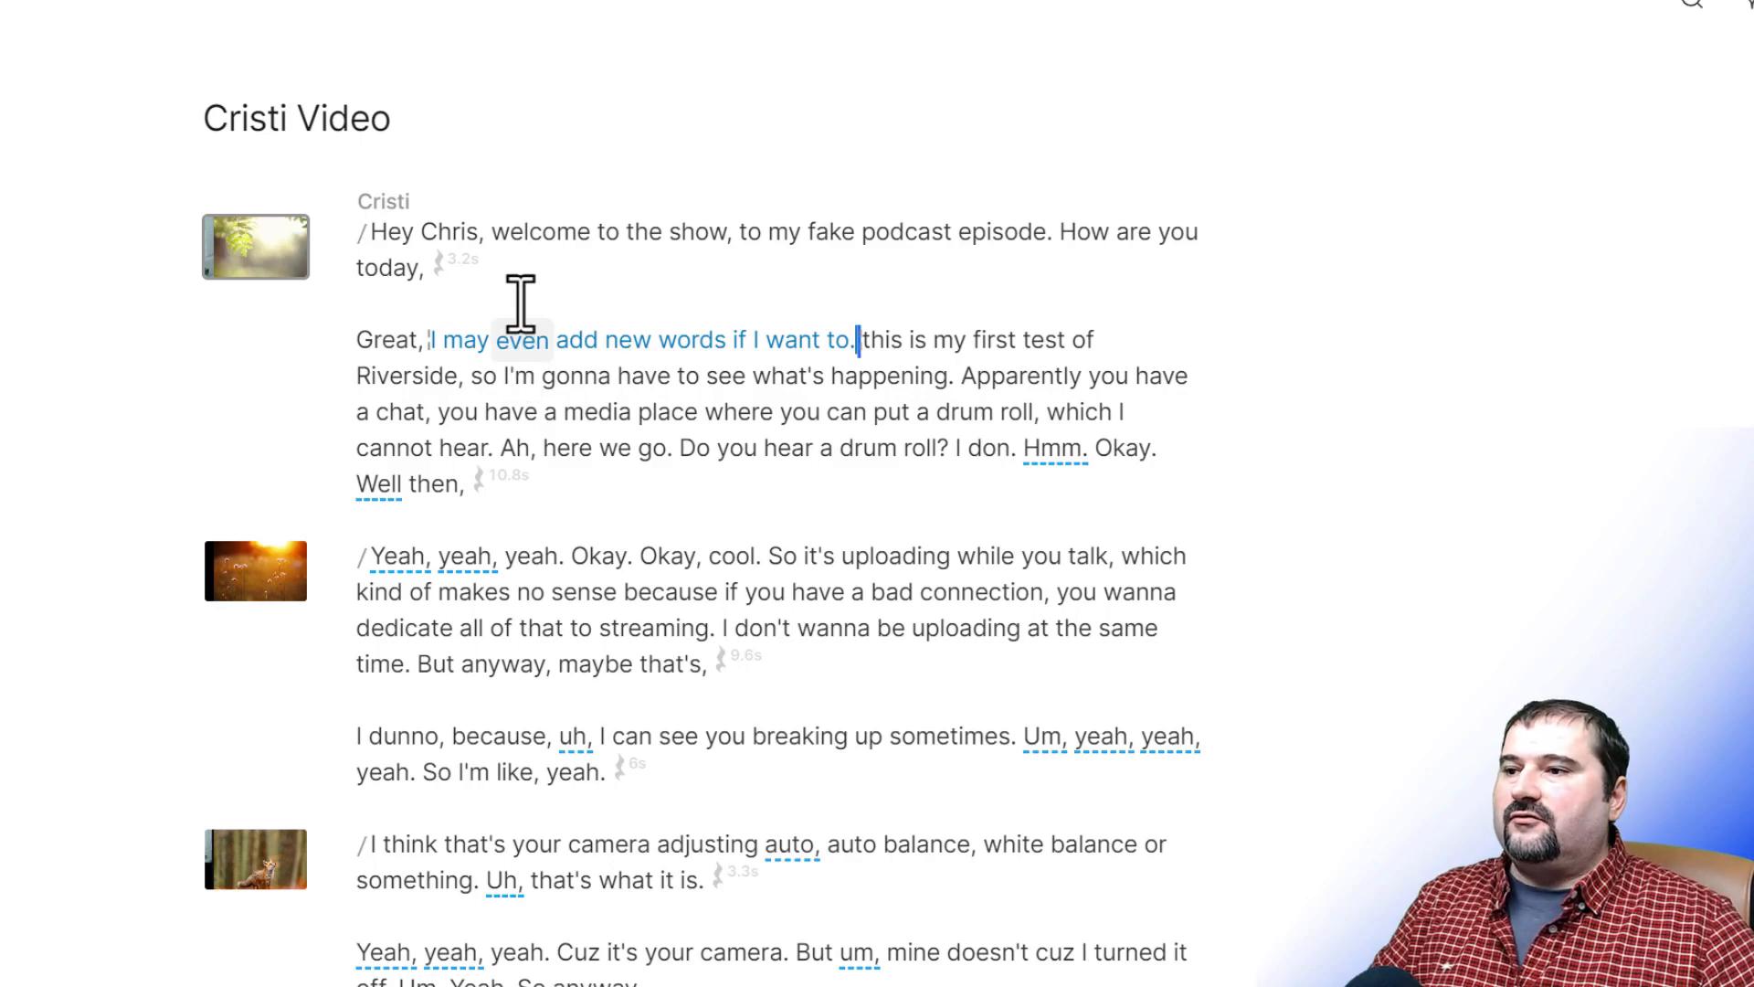
{"action": "key", "text": "space"}
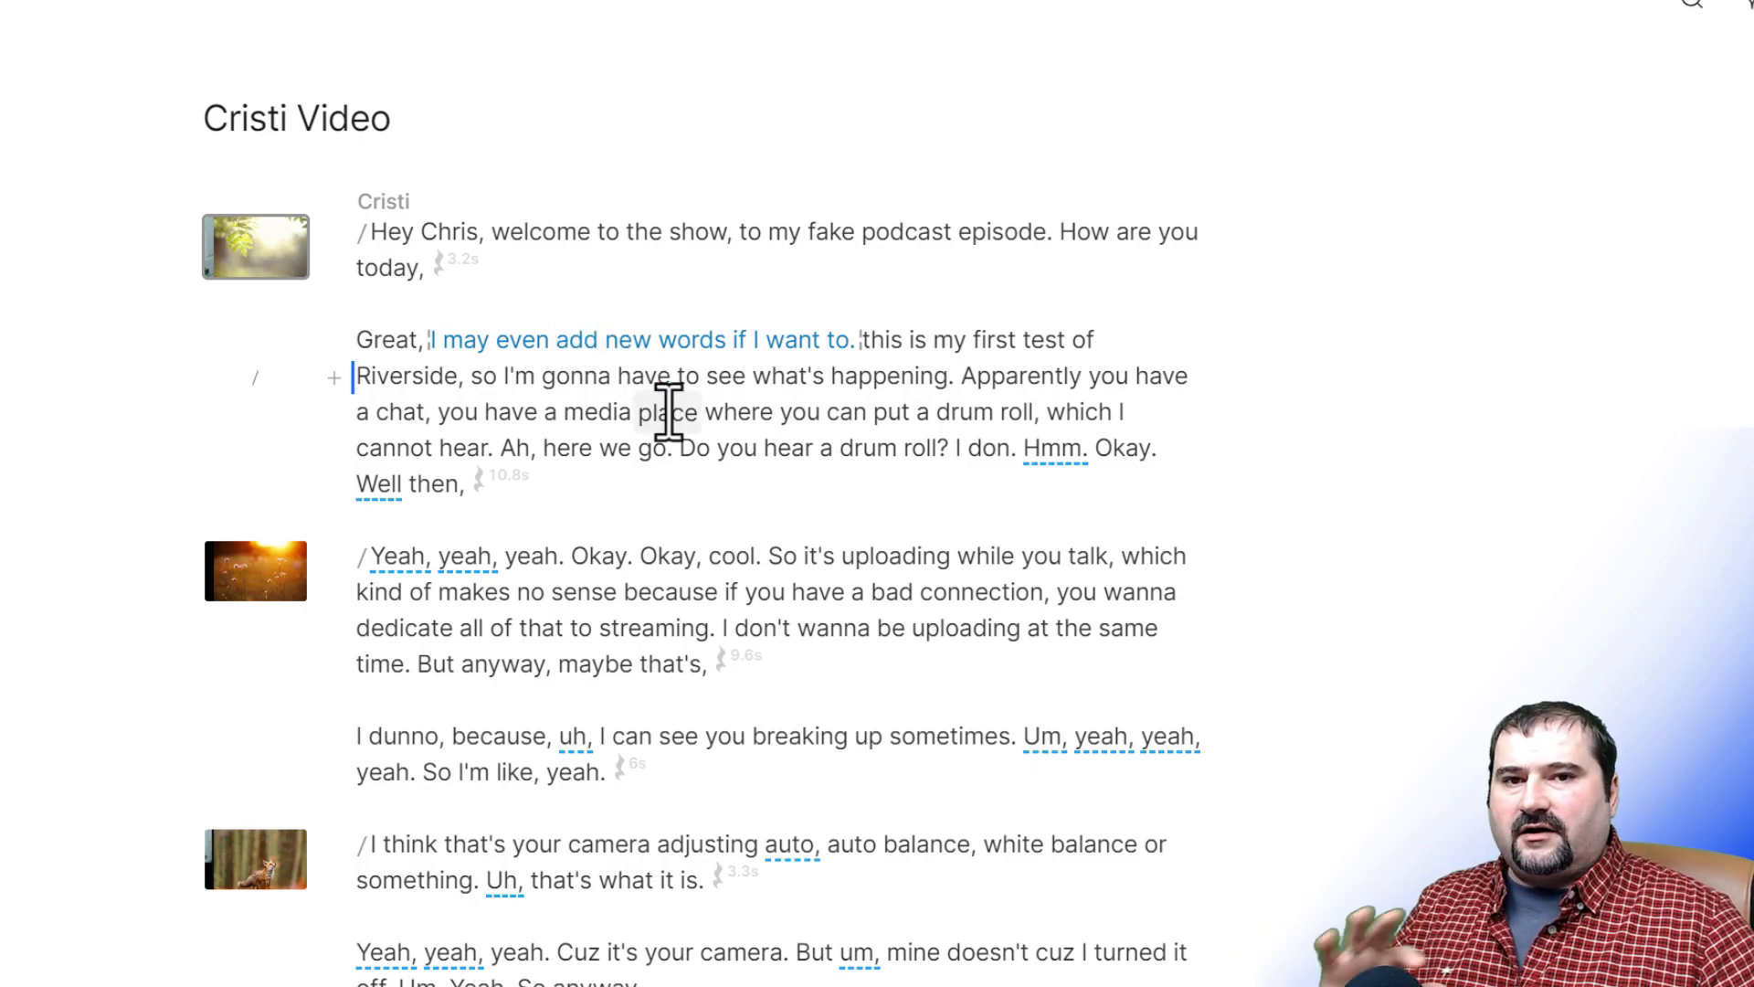
Select "welcome" in the opening line and start correcting the word
{"action": "double_click", "coordinate": [557, 232]}
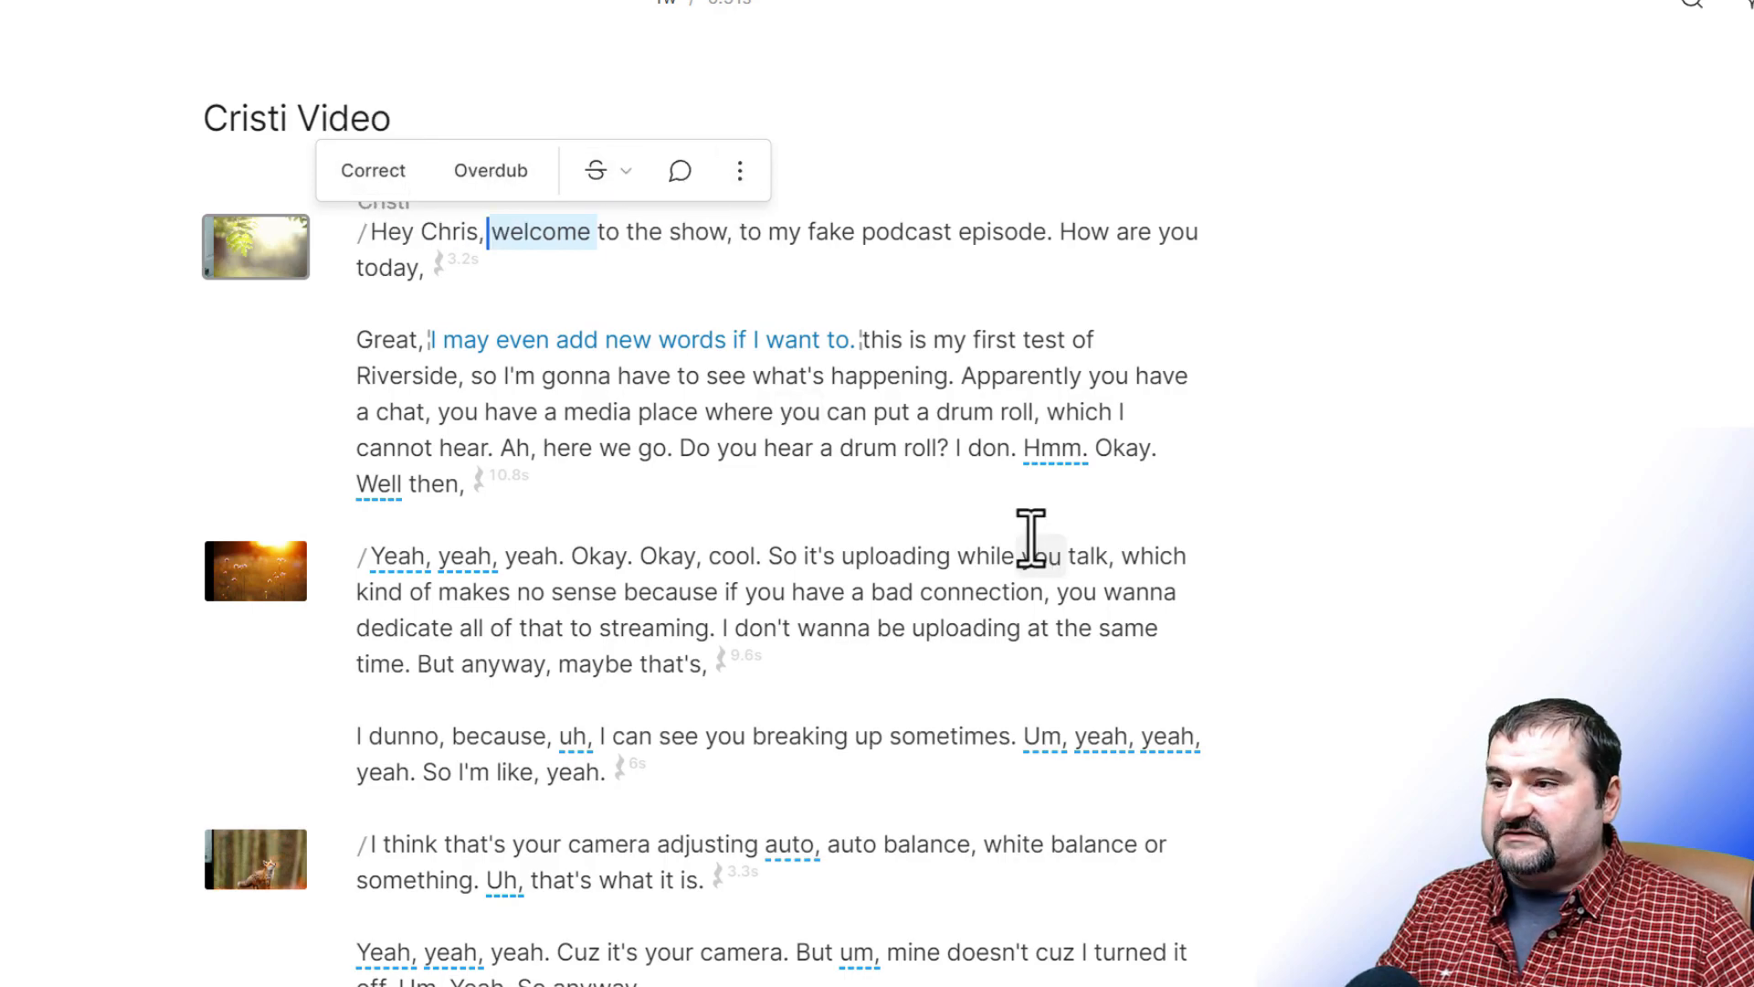
{"action": "key", "text": "c"}
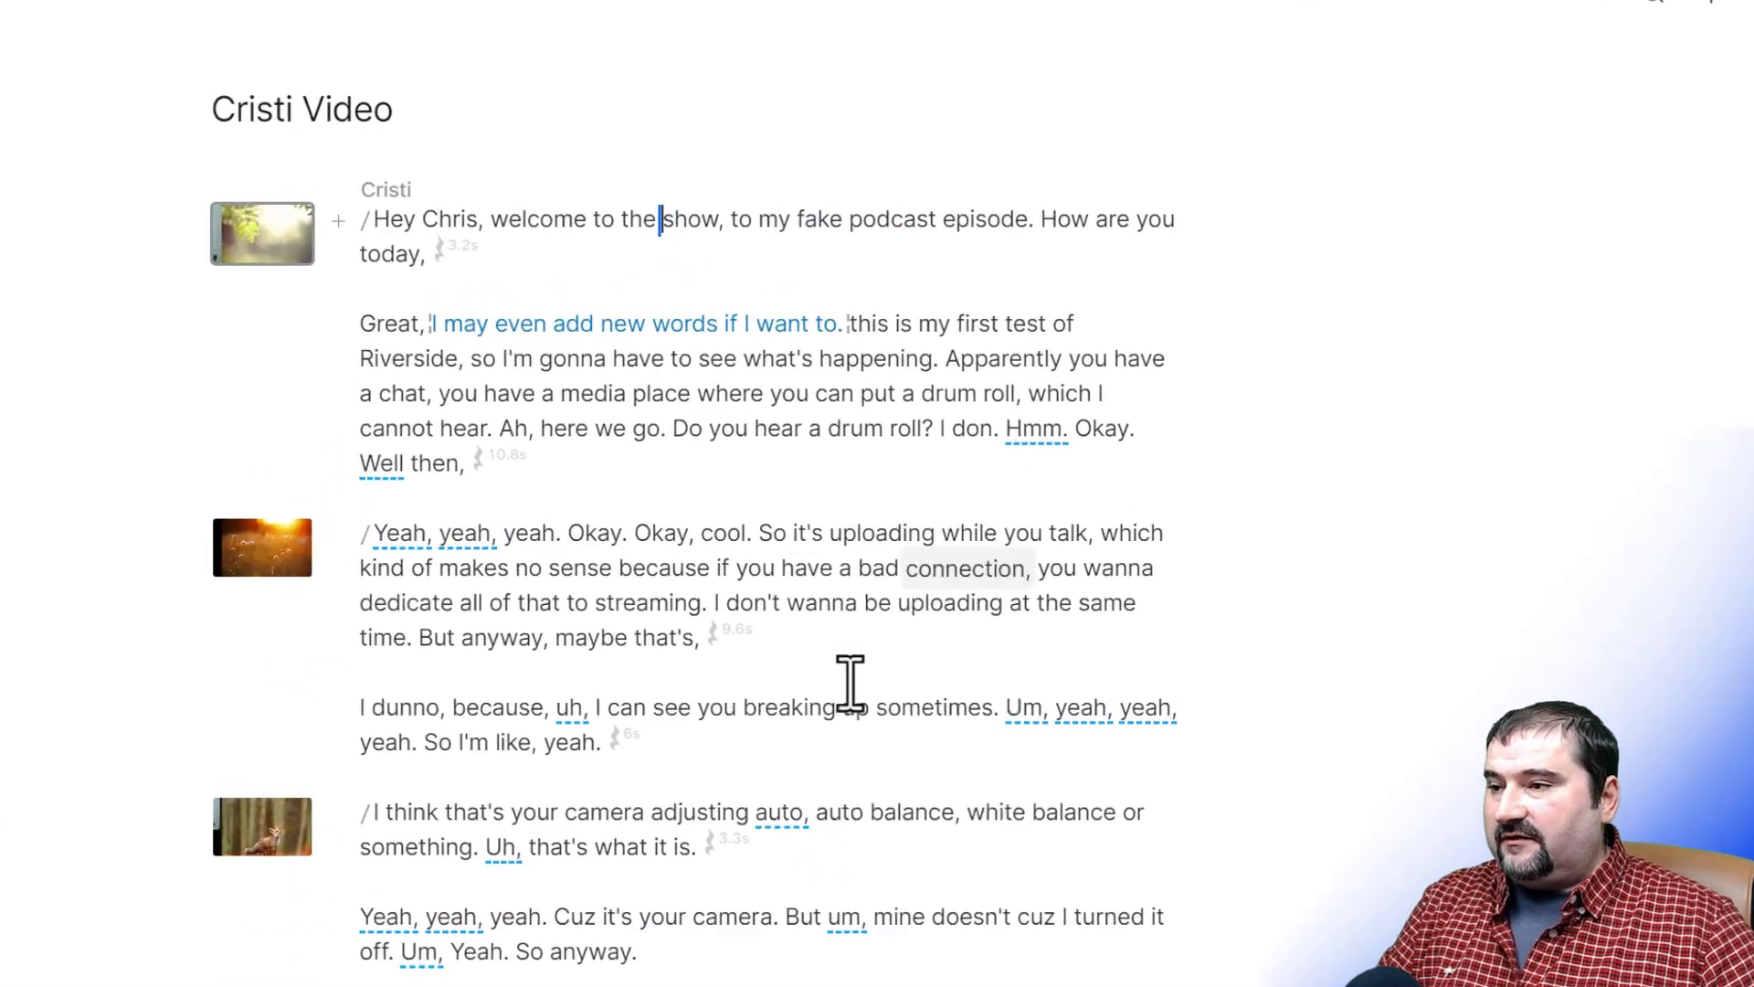
Toggle the capitalization of "Great," back and forth in the second paragraph
{"action": "left_click", "coordinate": [380, 351]}
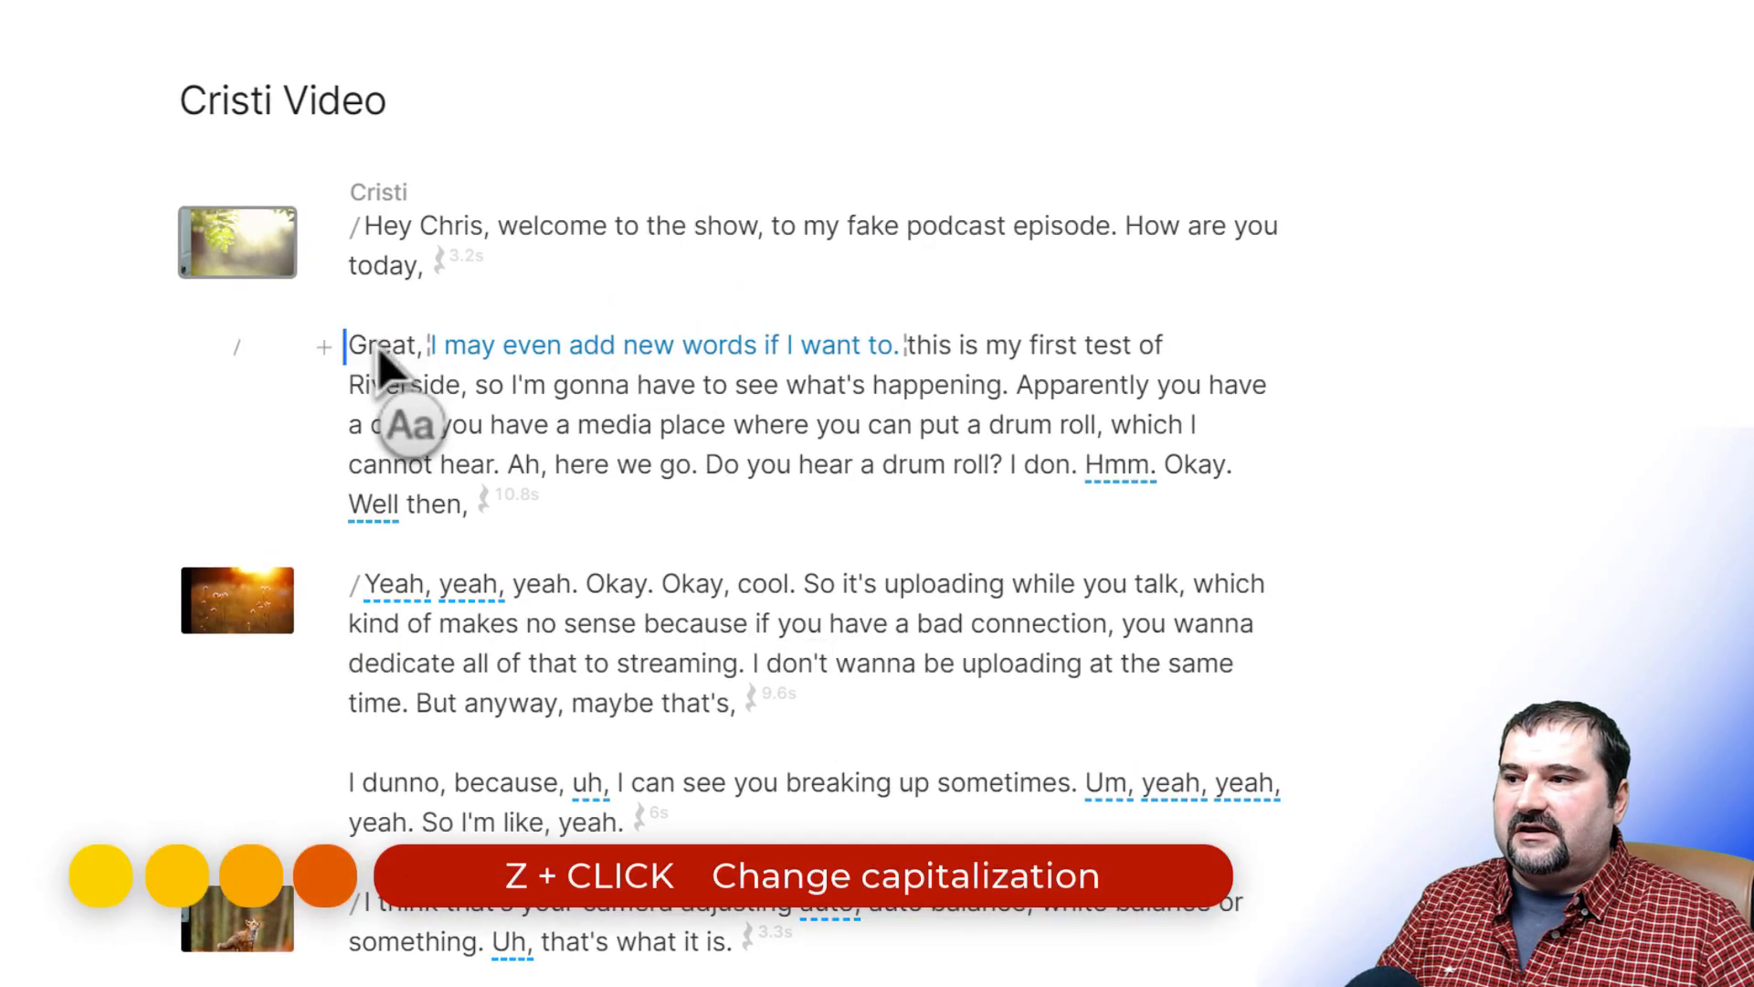
{"action": "left_click", "coordinate": [382, 353]}
{"action": "left_click", "coordinate": [382, 352]}
{"action": "left_click", "coordinate": [382, 353]}
{"action": "left_click", "coordinate": [382, 353]}
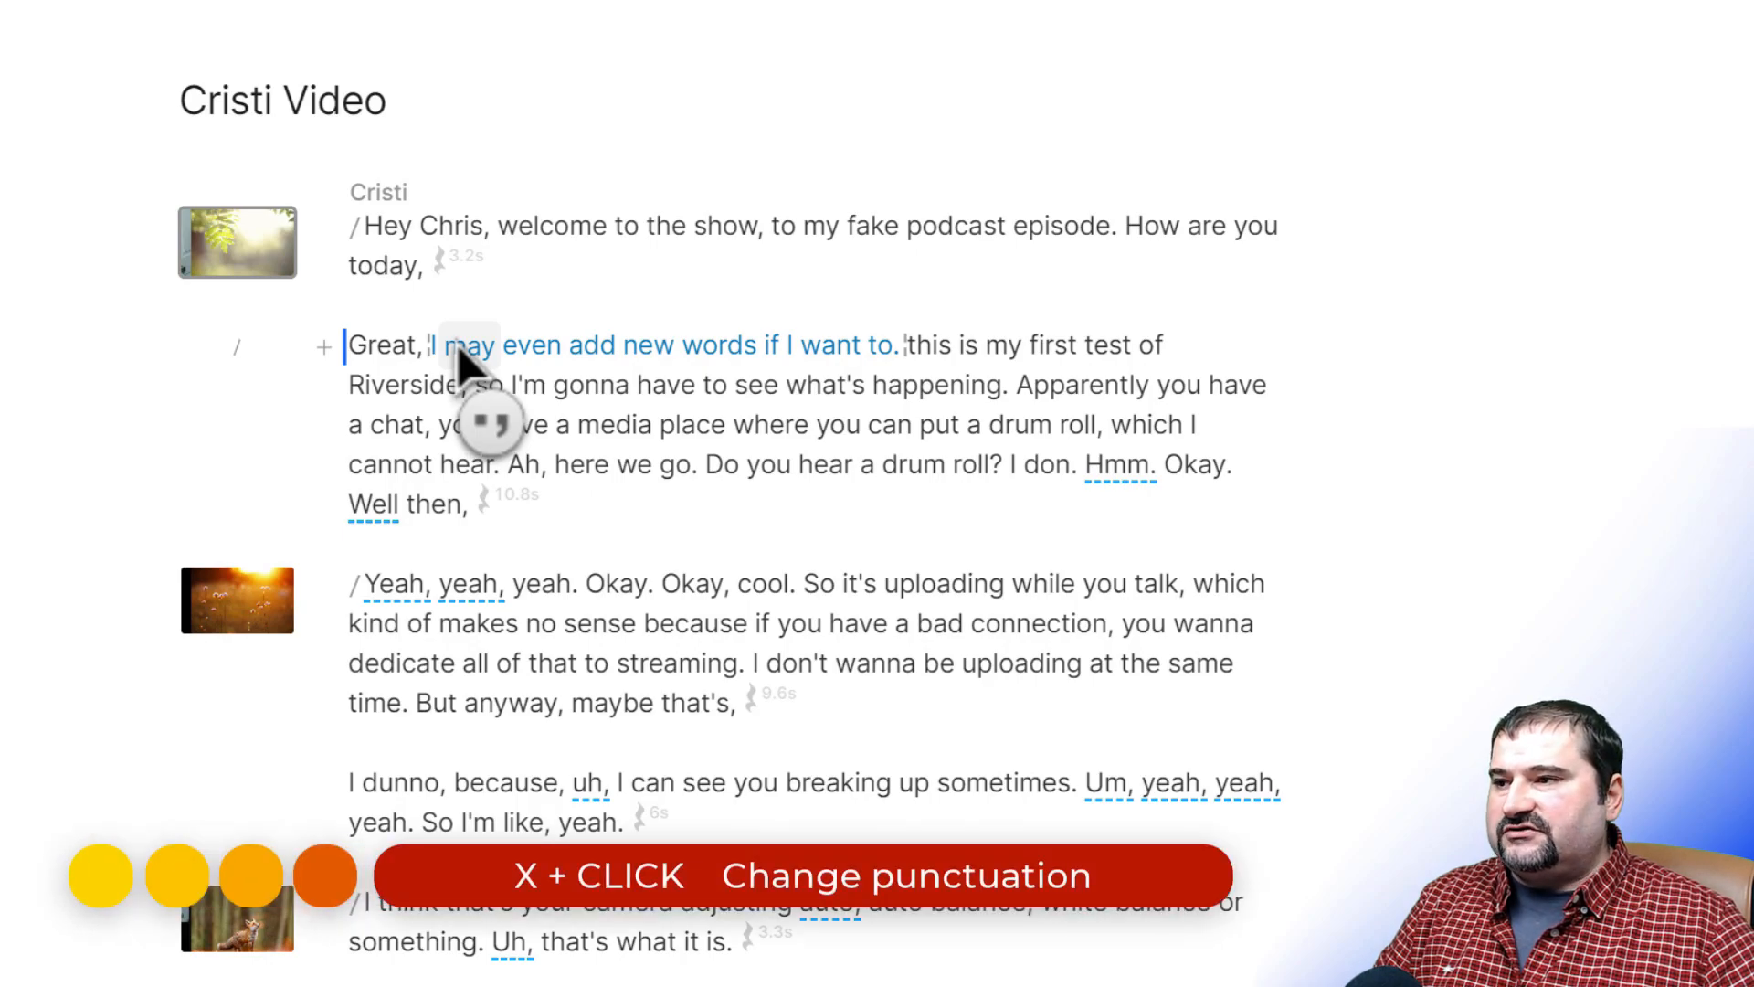
Cycle the punctuation after "welcome" in the opening line, ending on a period
{"action": "left_click", "coordinate": [552, 233]}
{"action": "left_click", "coordinate": [552, 234]}
{"action": "left_click", "coordinate": [552, 234]}
{"action": "left_click", "coordinate": [552, 234]}
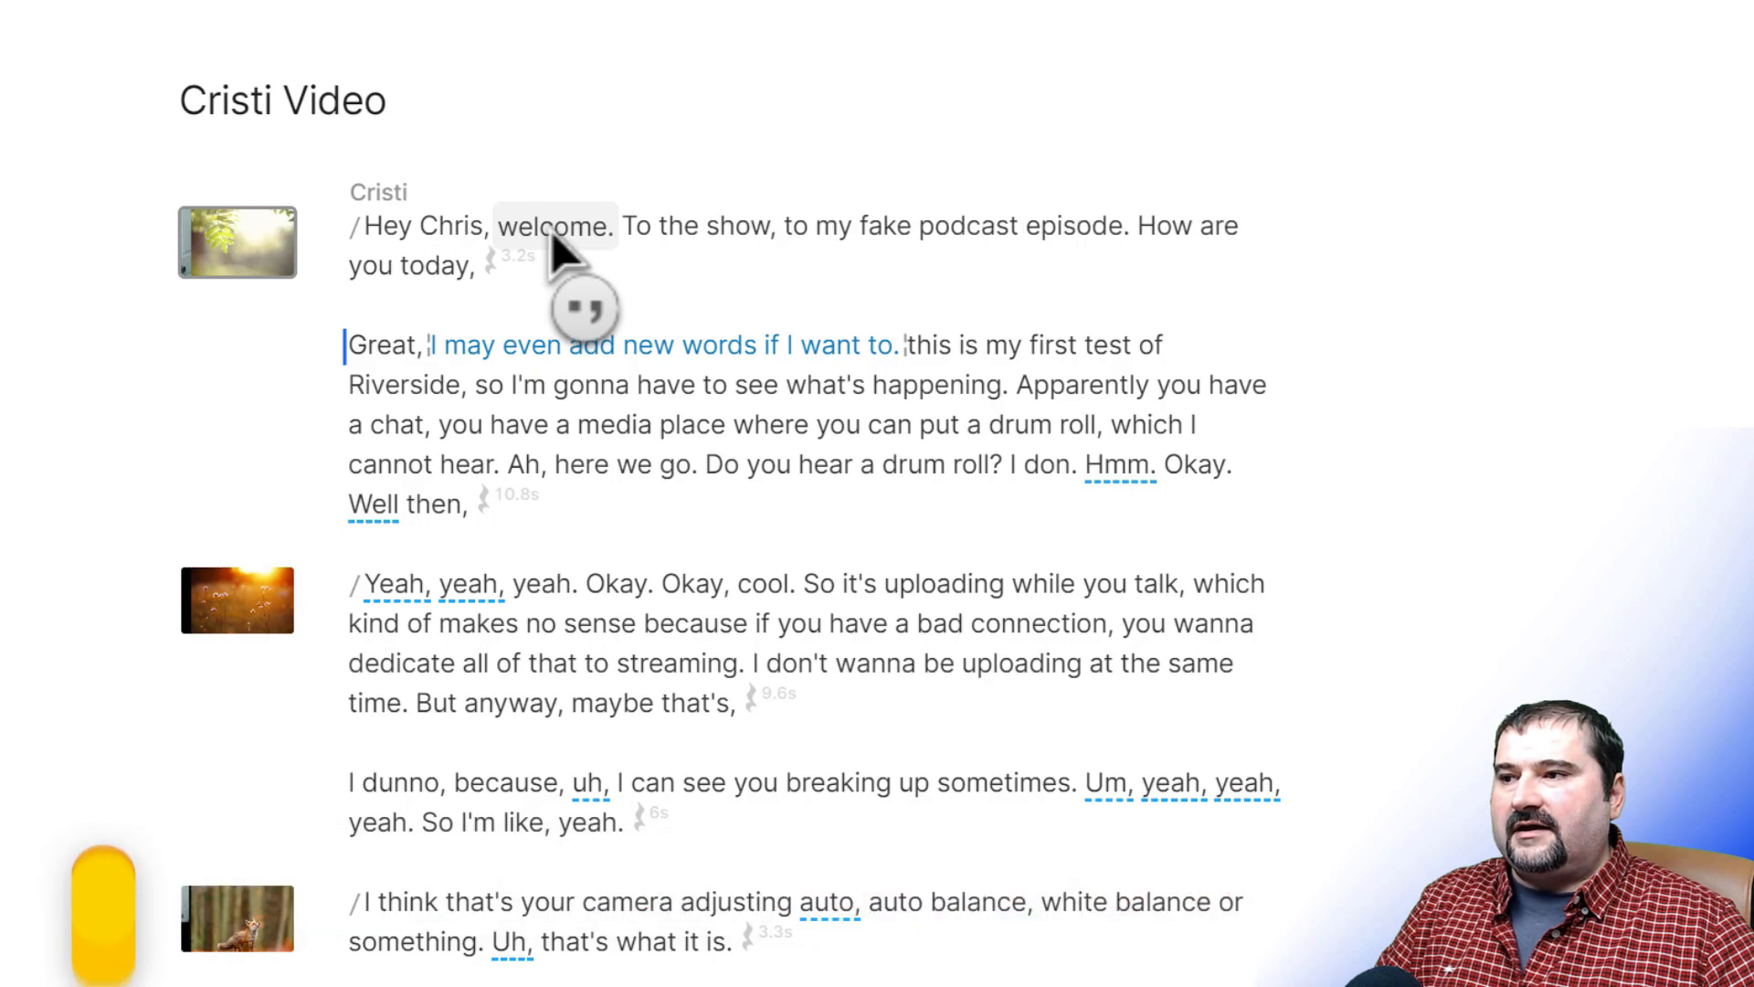
{"action": "left_click", "coordinate": [552, 233]}
{"action": "left_click", "coordinate": [552, 234]}
{"action": "left_click", "coordinate": [552, 234]}
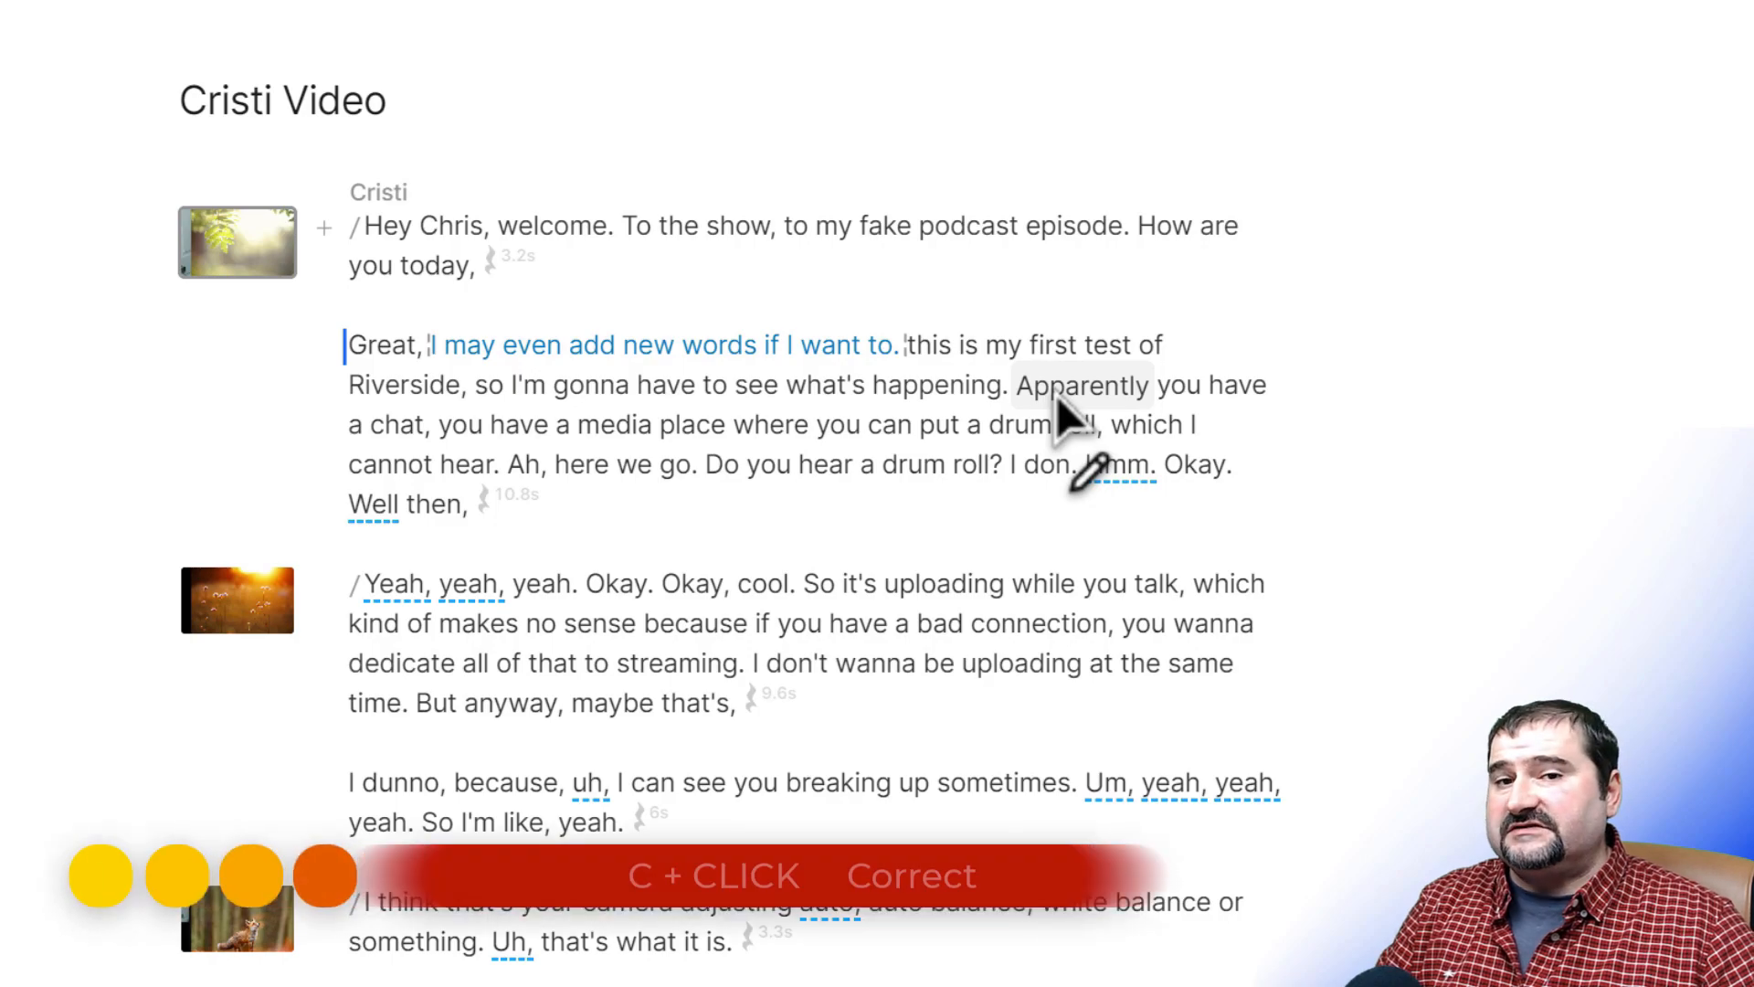
Open "happening." in the second paragraph for correction and dismiss it without changes
{"action": "left_click", "coordinate": [923, 393]}
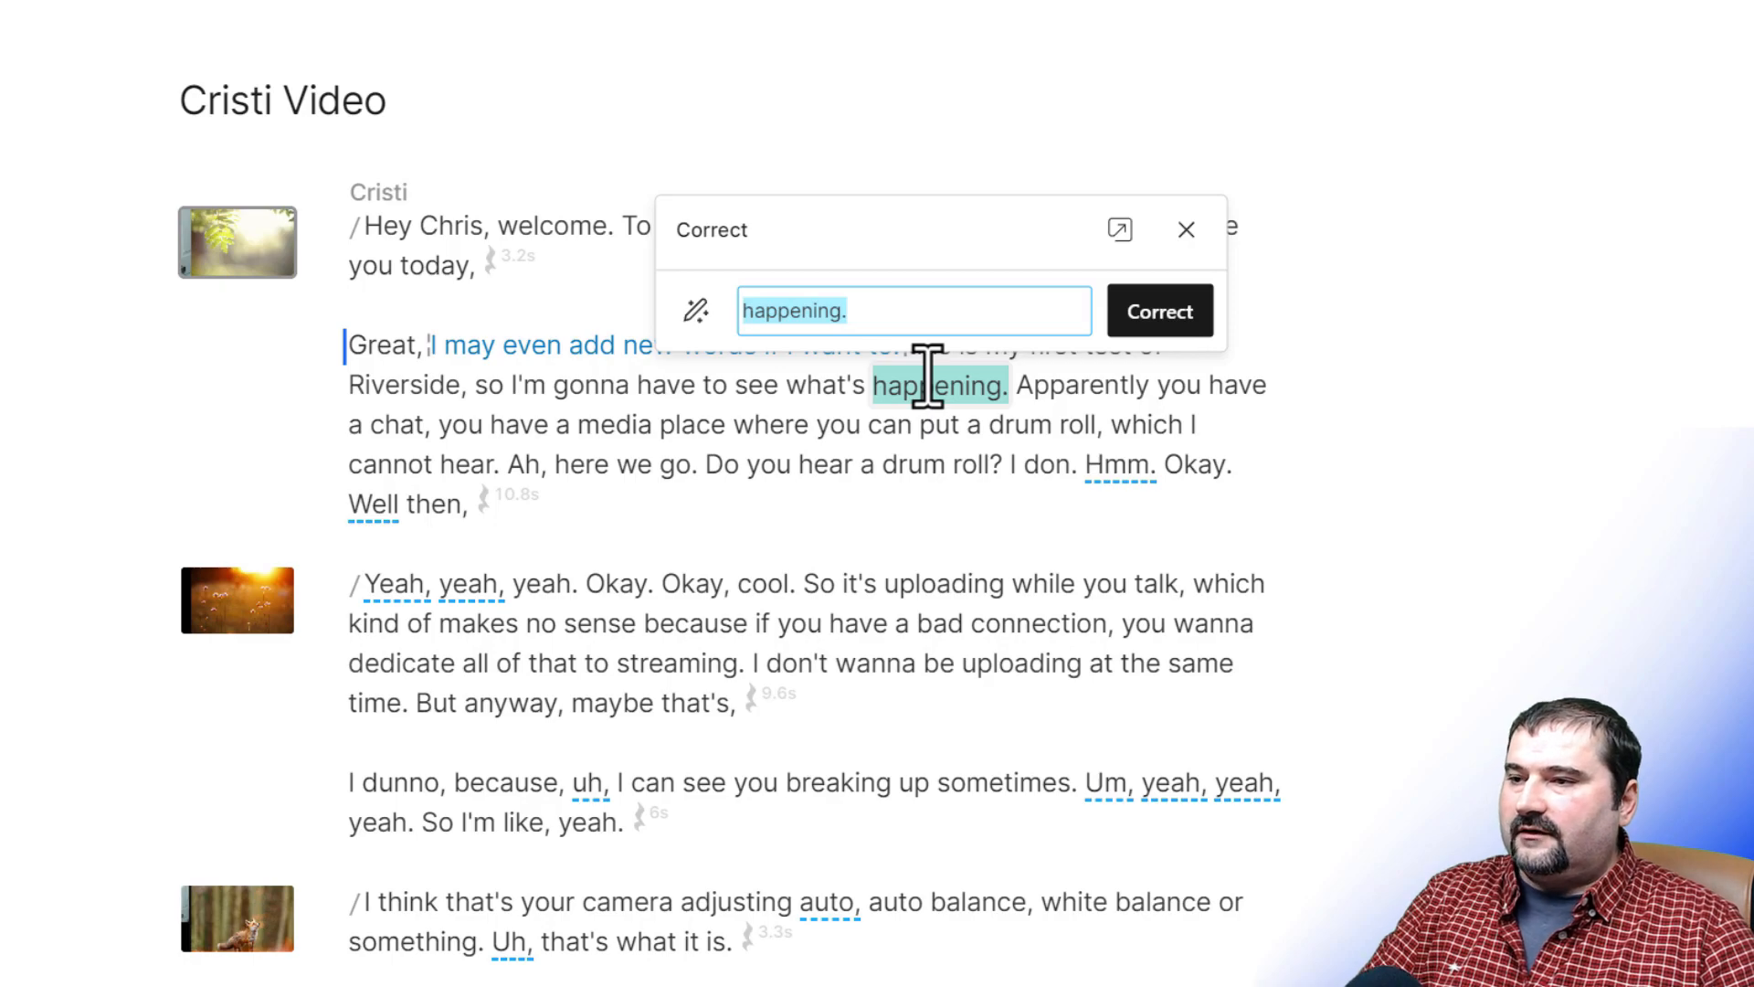
{"action": "key", "text": "Escape"}
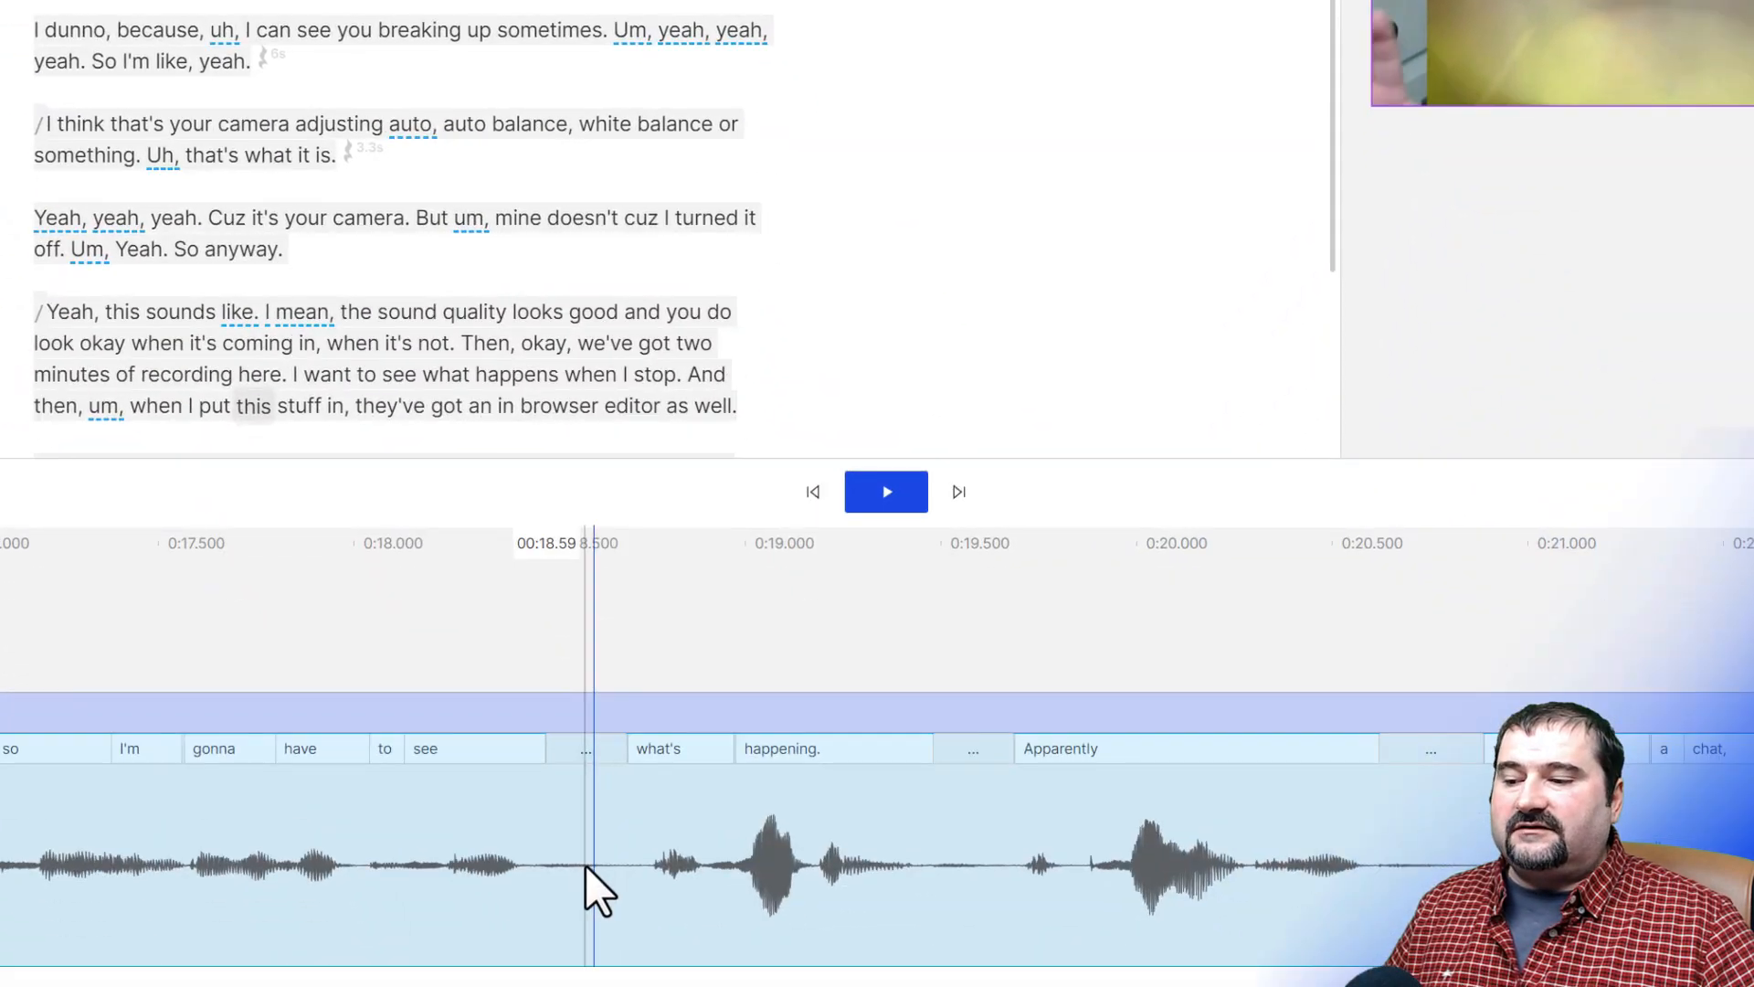
Split the script clip at 00:18.59 in the pause between "see" and "what's", and check the timeline's tool selector
{"action": "left_click", "coordinate": [585, 865]}
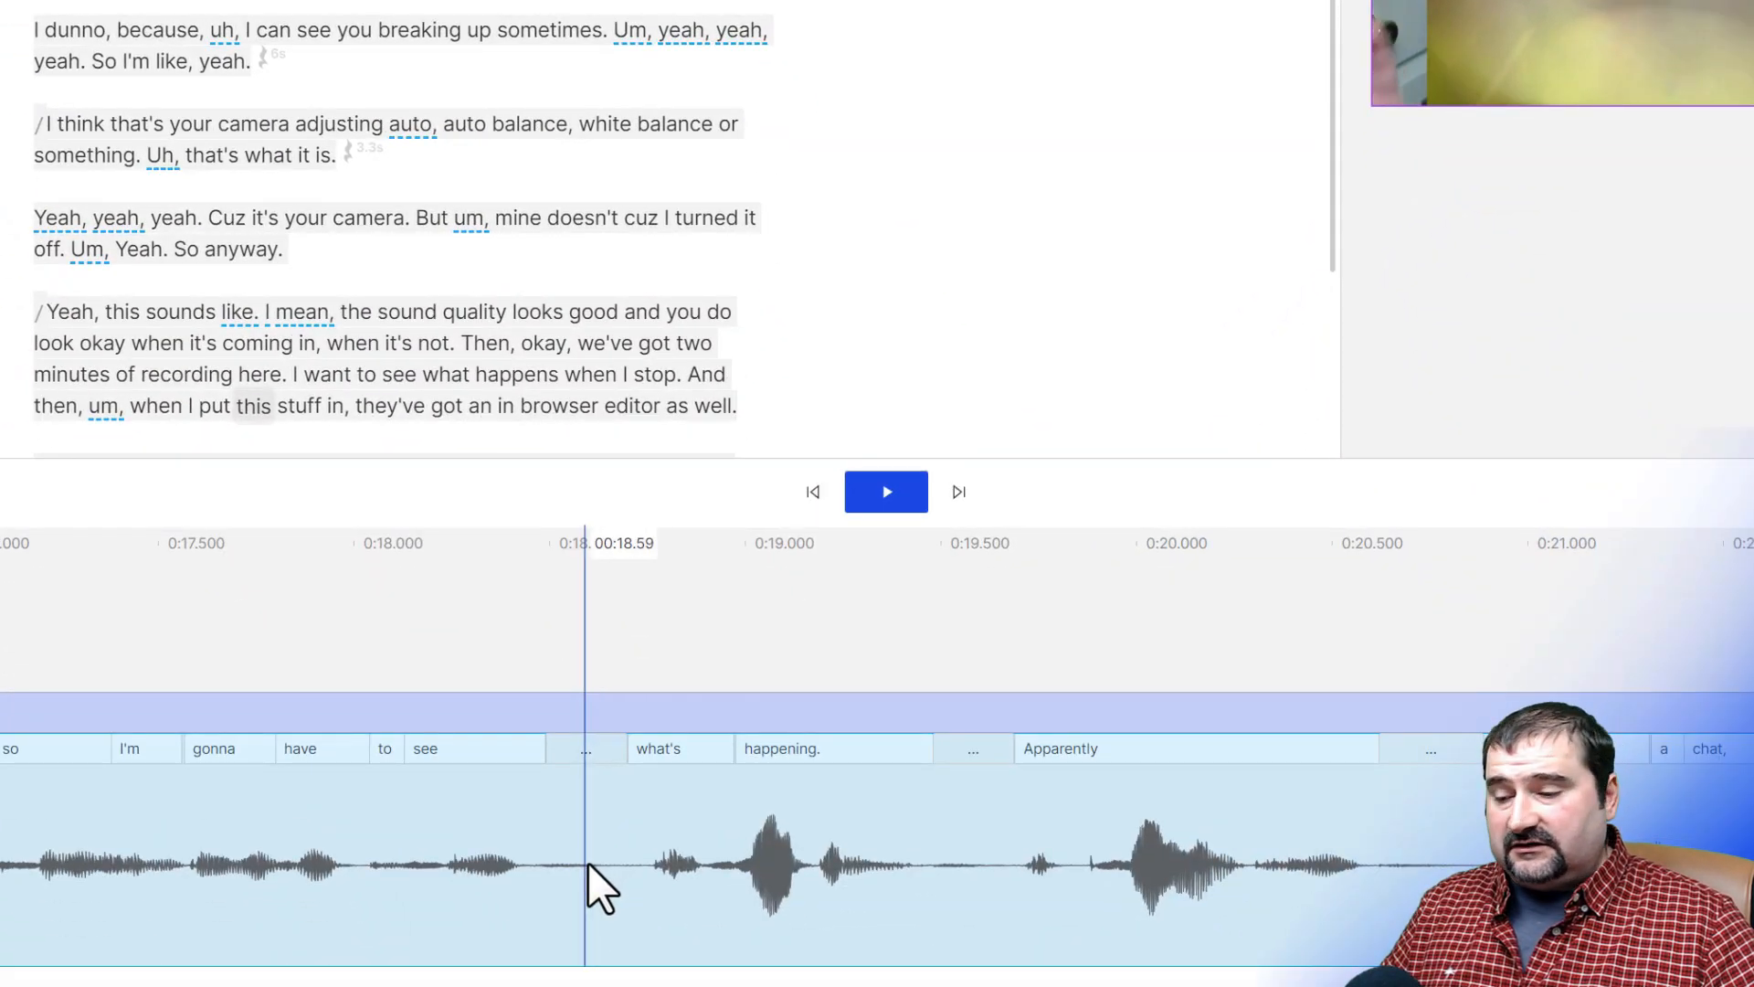
{"action": "left_click", "coordinate": [588, 865]}
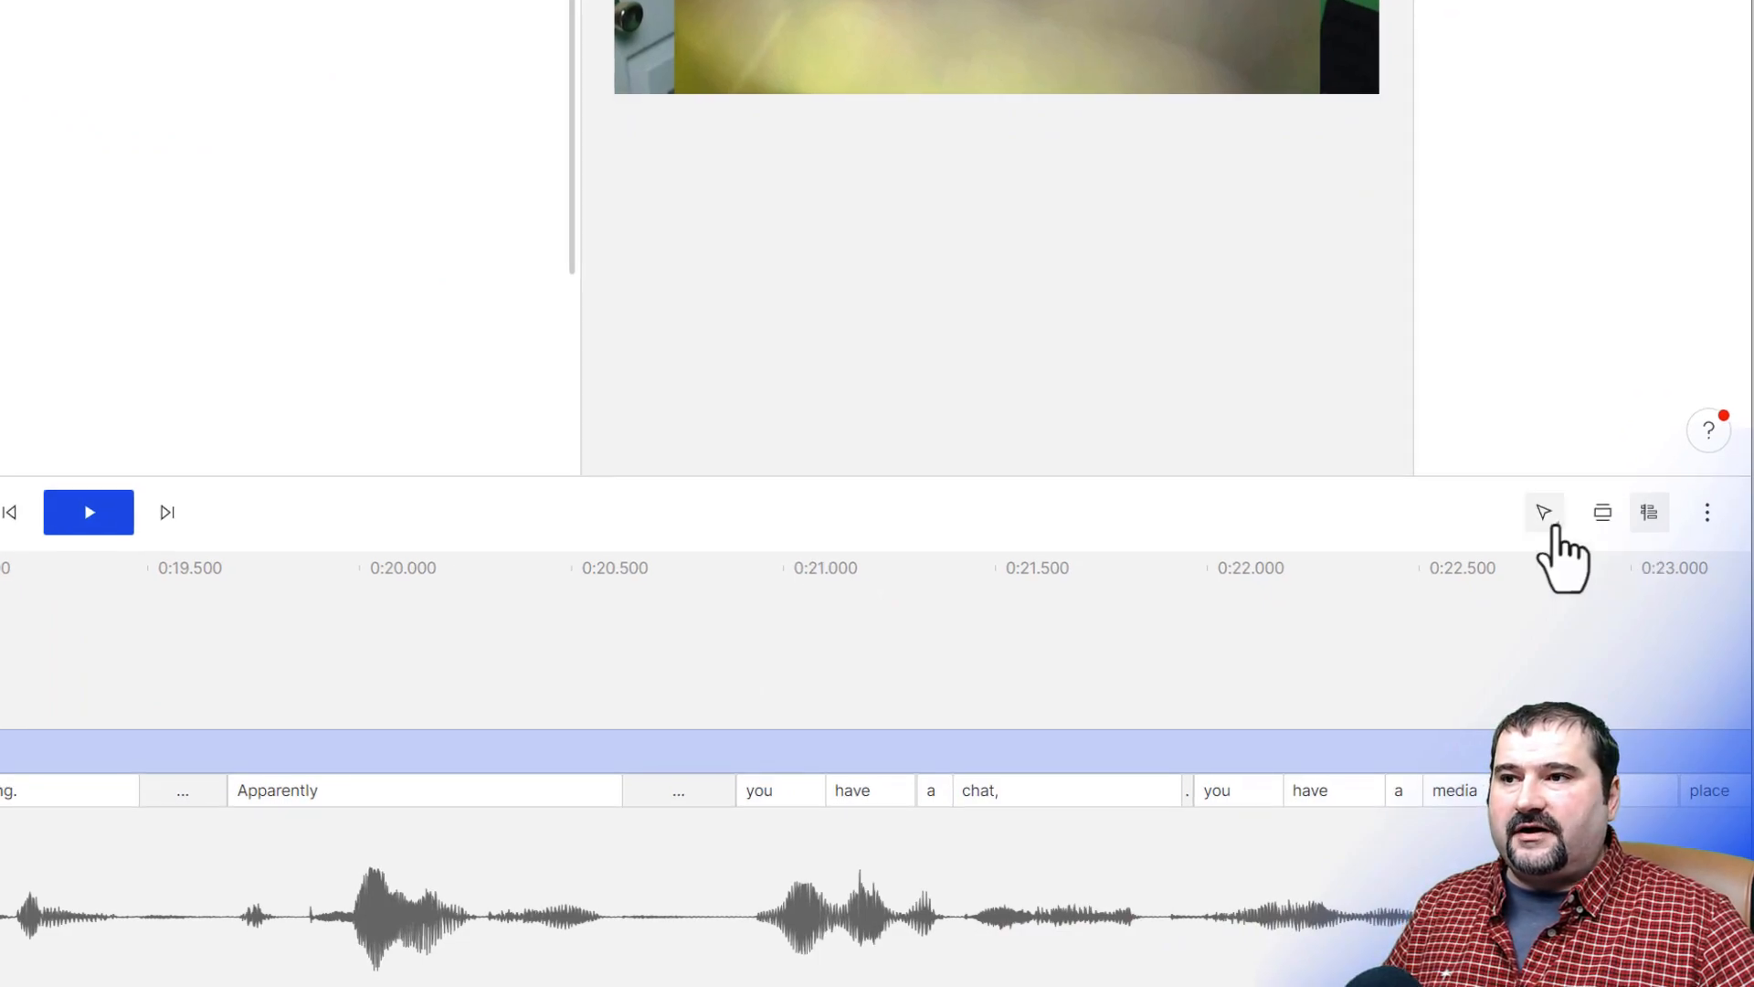
{"action": "left_click", "coordinate": [1546, 517]}
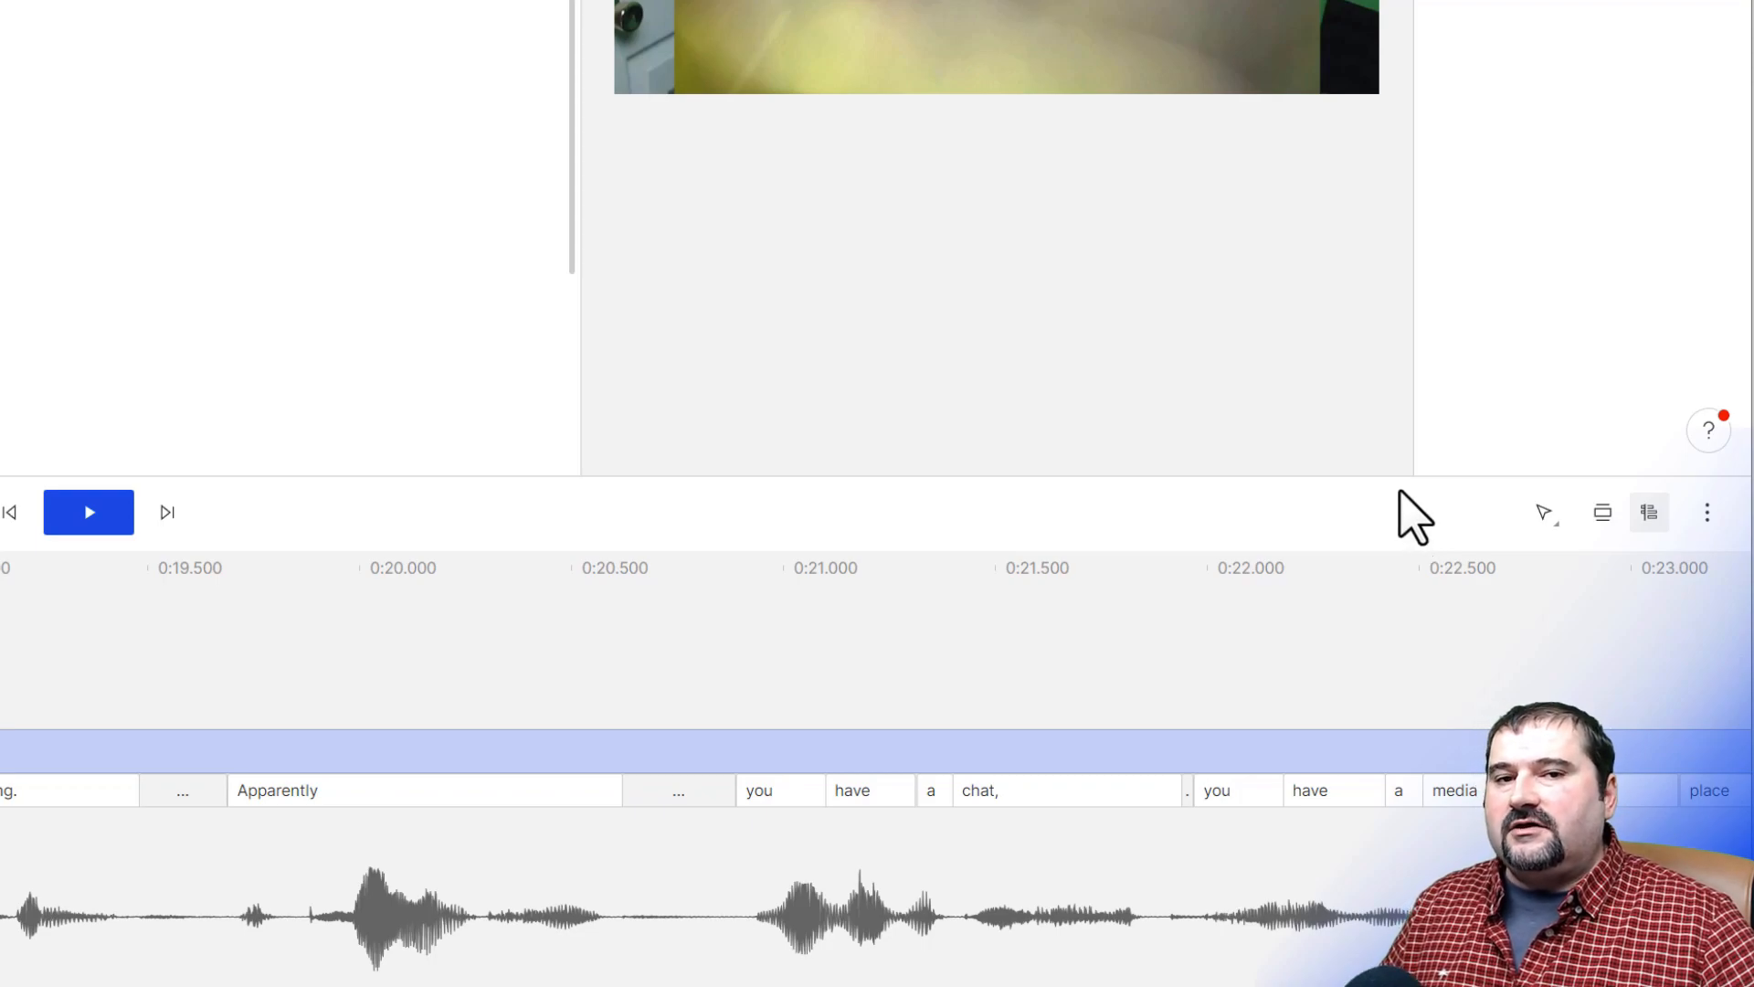
Look through the keyboard shortcuts list for the playback, timeline, tools and selection commands, and close it
{"action": "left_click", "coordinate": [1708, 437]}
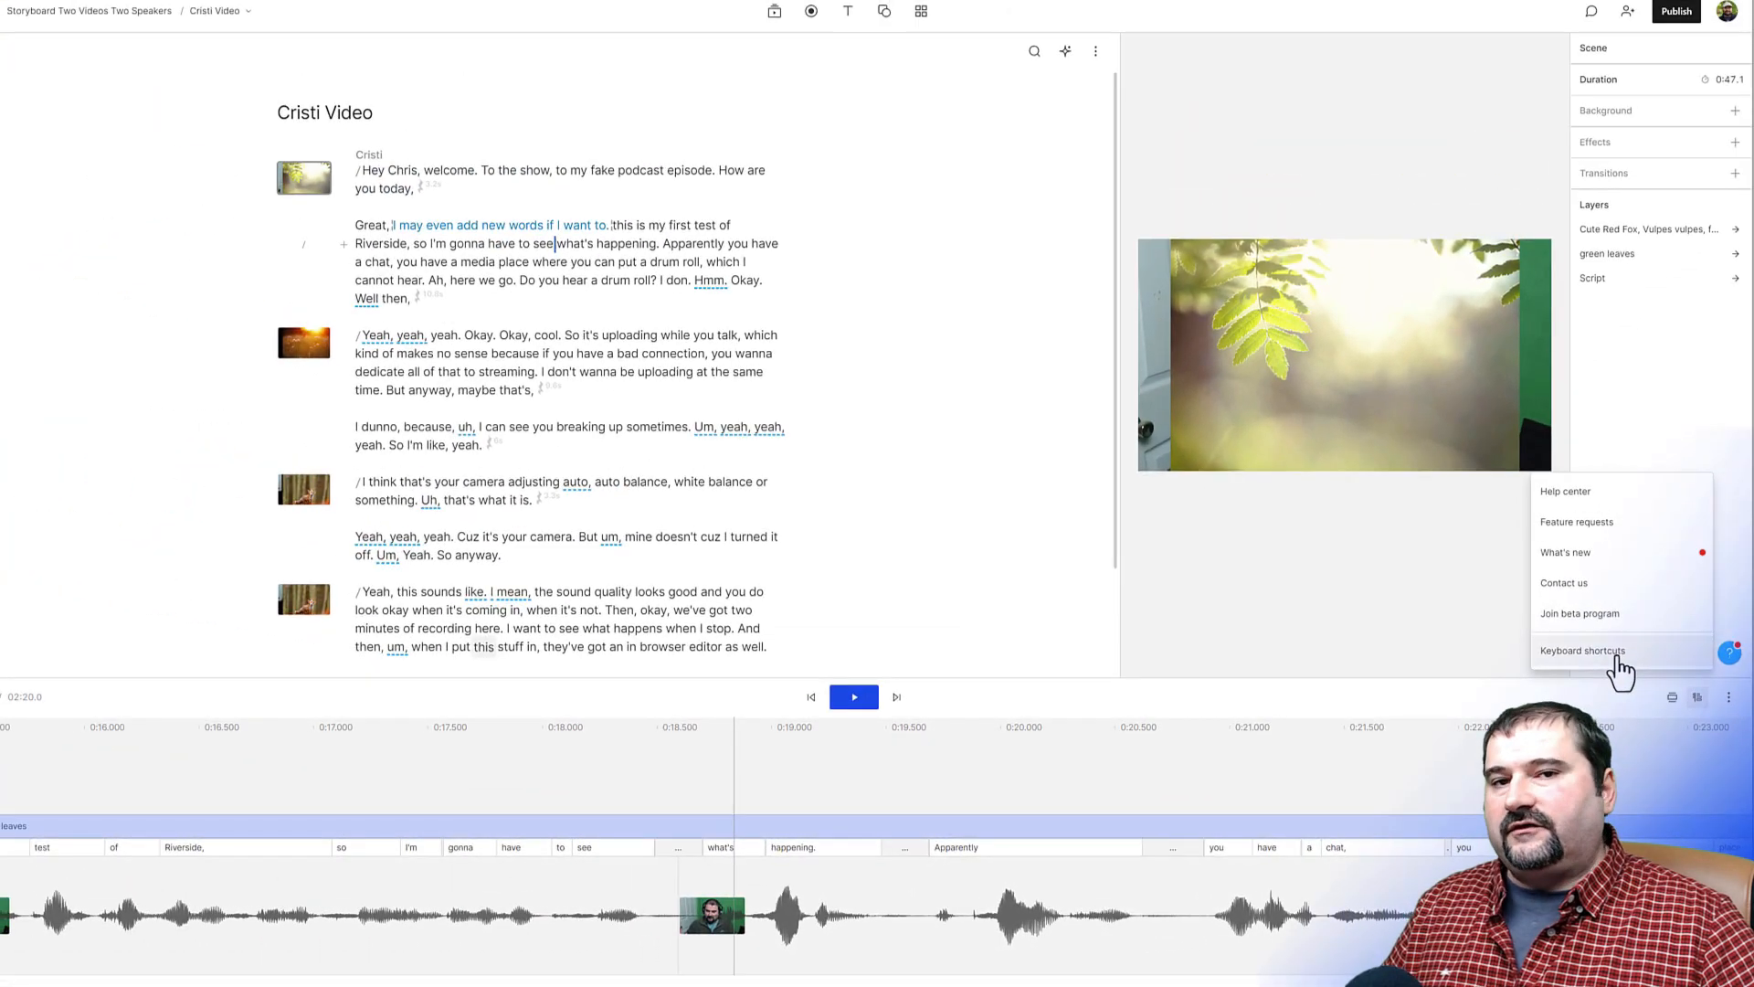
{"action": "left_click", "coordinate": [1617, 660]}
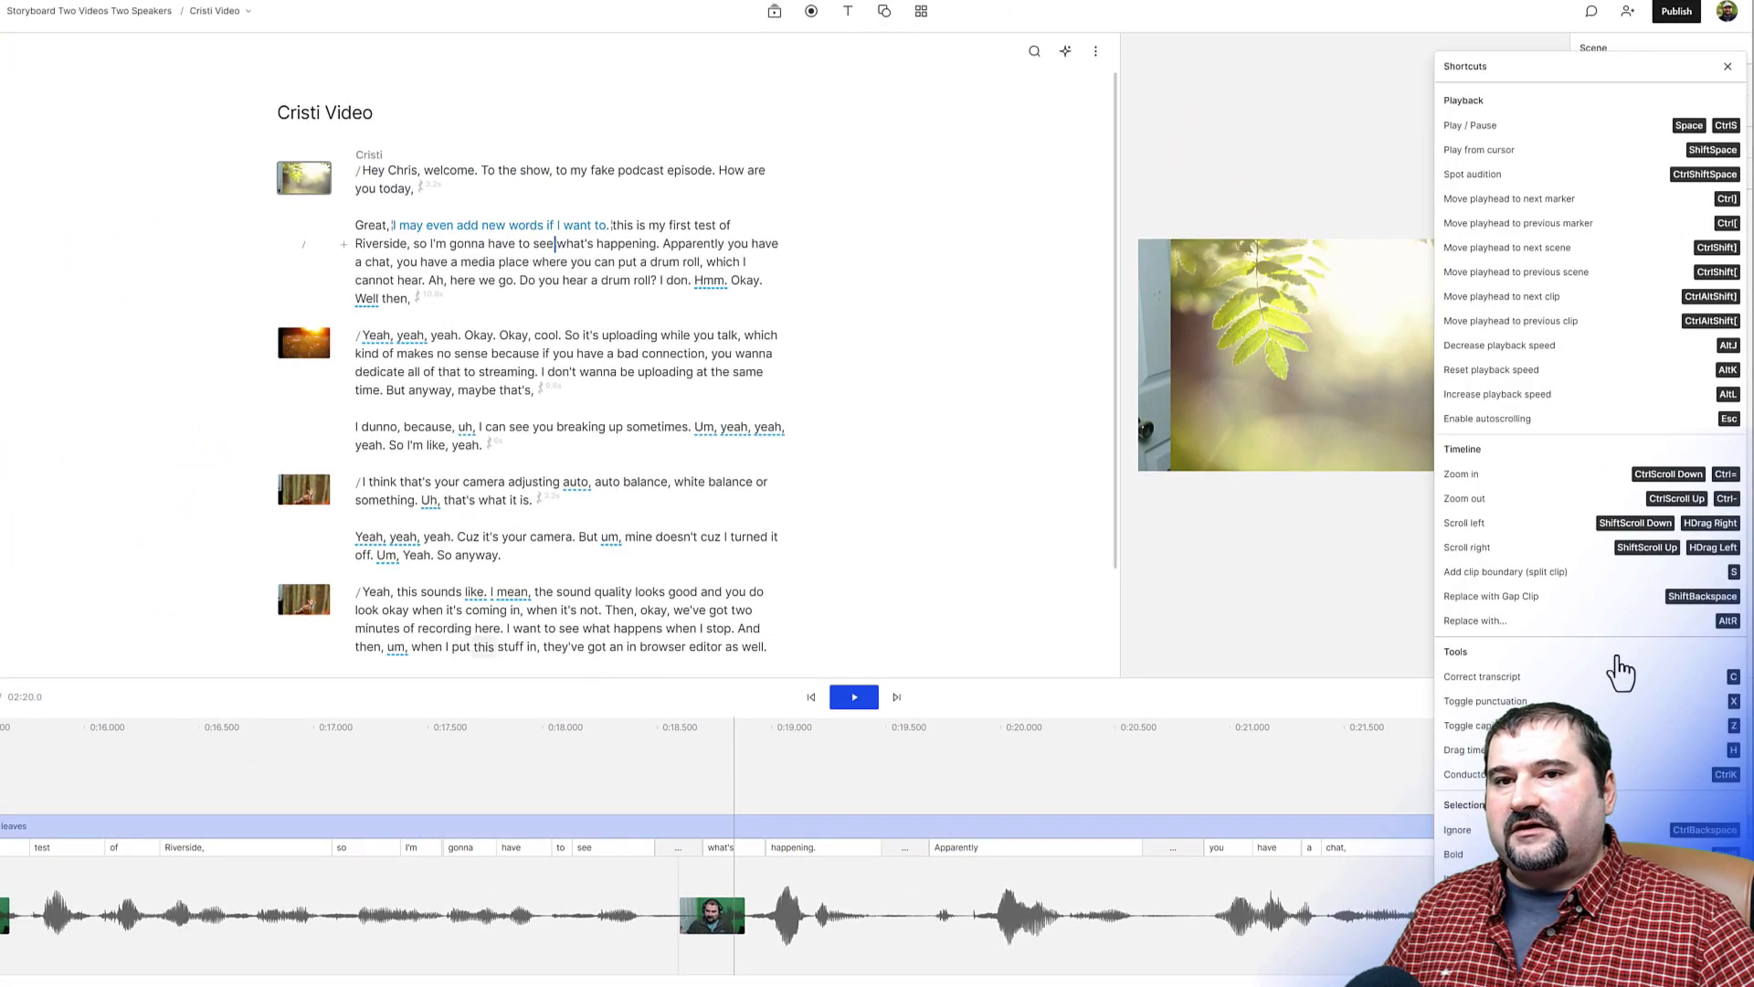
{"action": "scroll", "coordinate": [1618, 716], "scroll_direction": "down", "scroll_amount": 4}
{"action": "scroll", "coordinate": [1619, 718], "scroll_direction": "up", "scroll_amount": 5}
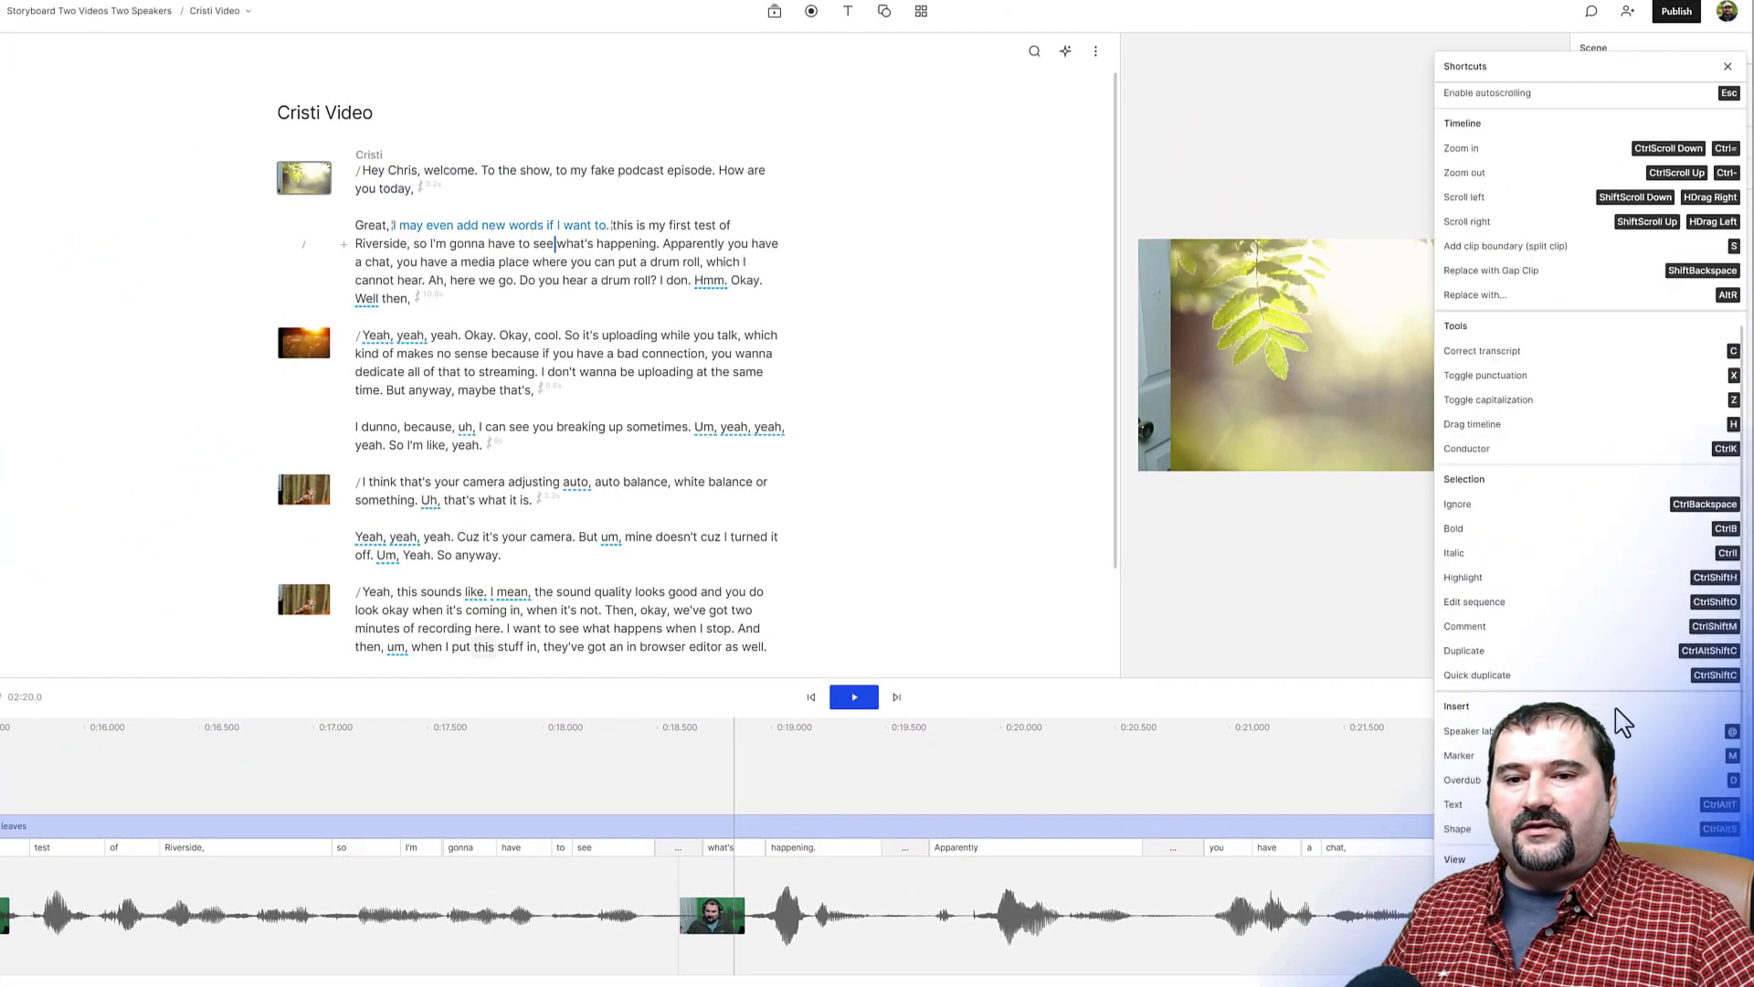
{"action": "left_click", "coordinate": [1726, 68]}
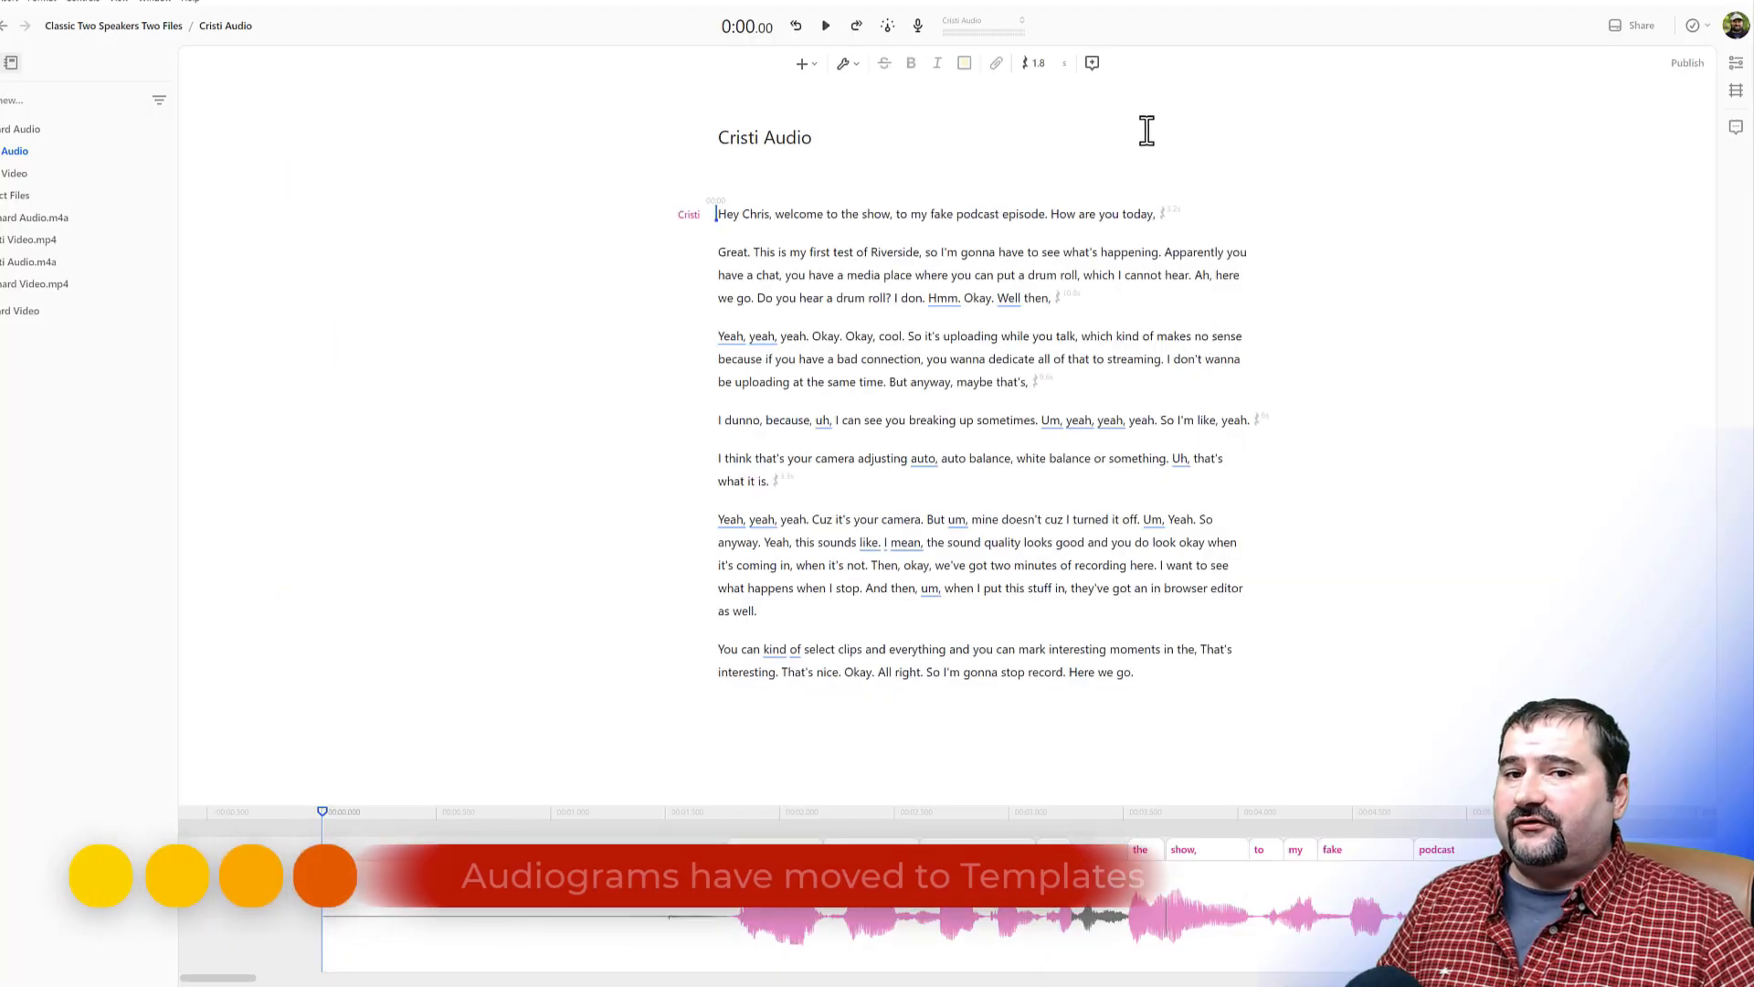
In the classic project, open the audiogram export settings for the first speaker's audio composition
{"action": "left_click", "coordinate": [1641, 27]}
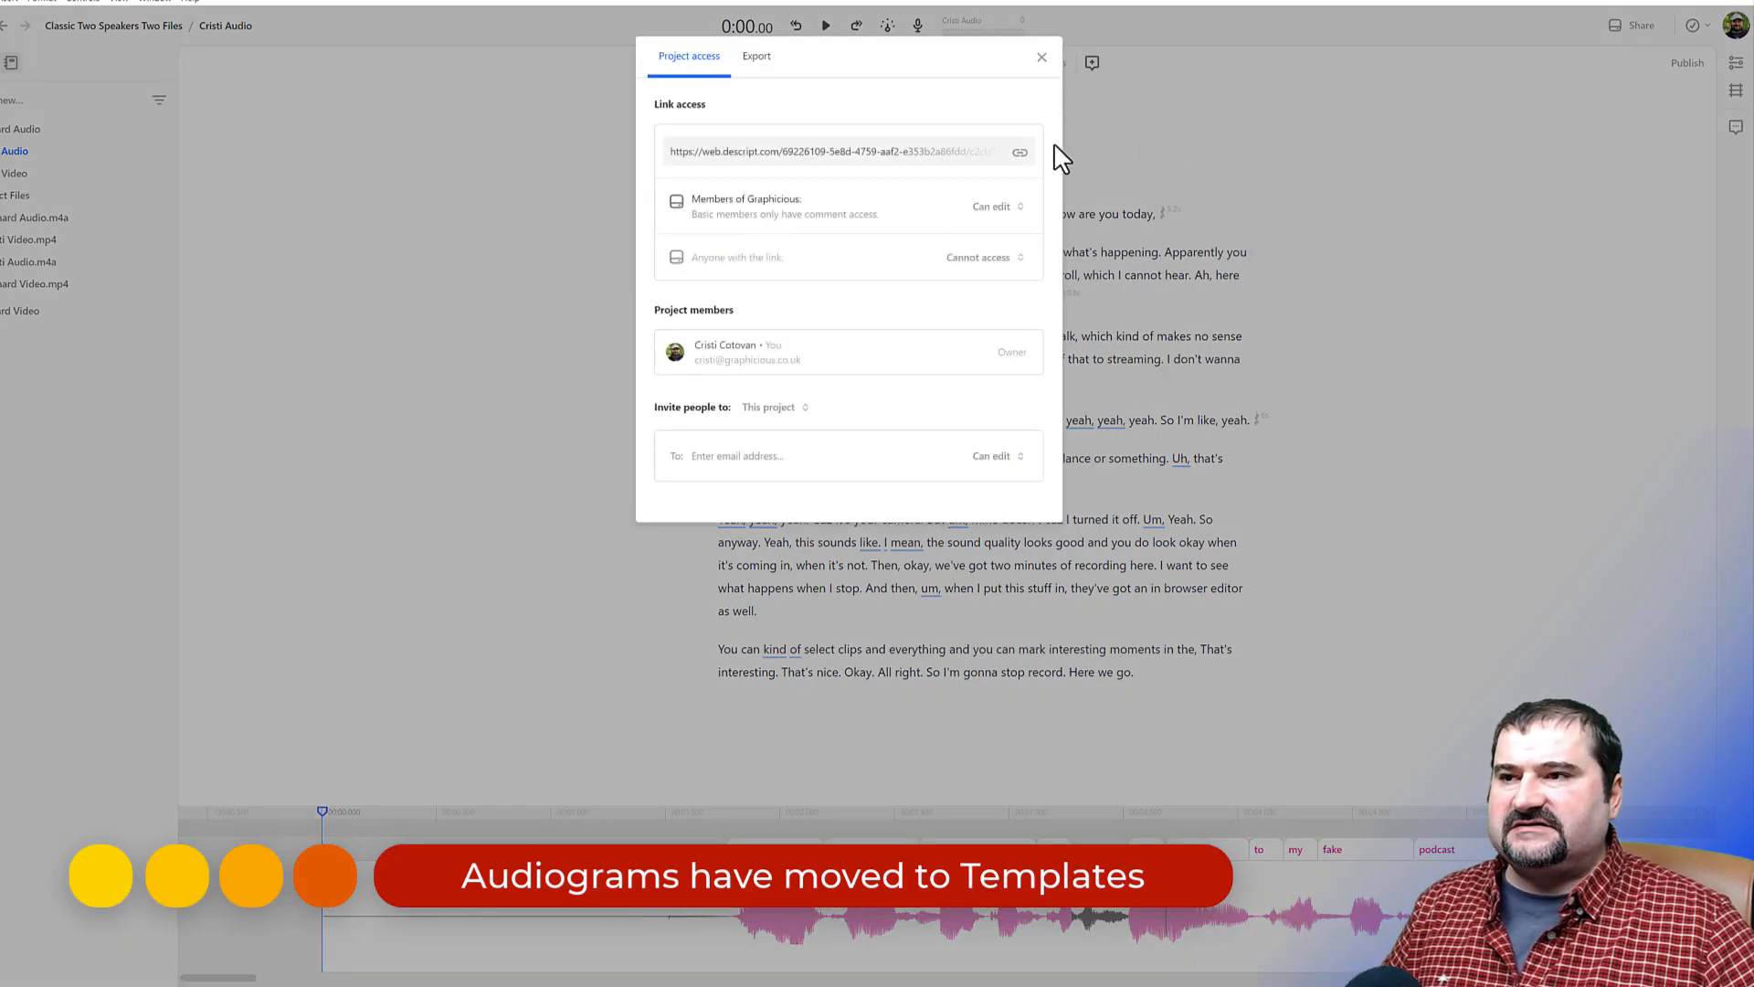
{"action": "left_click", "coordinate": [768, 64]}
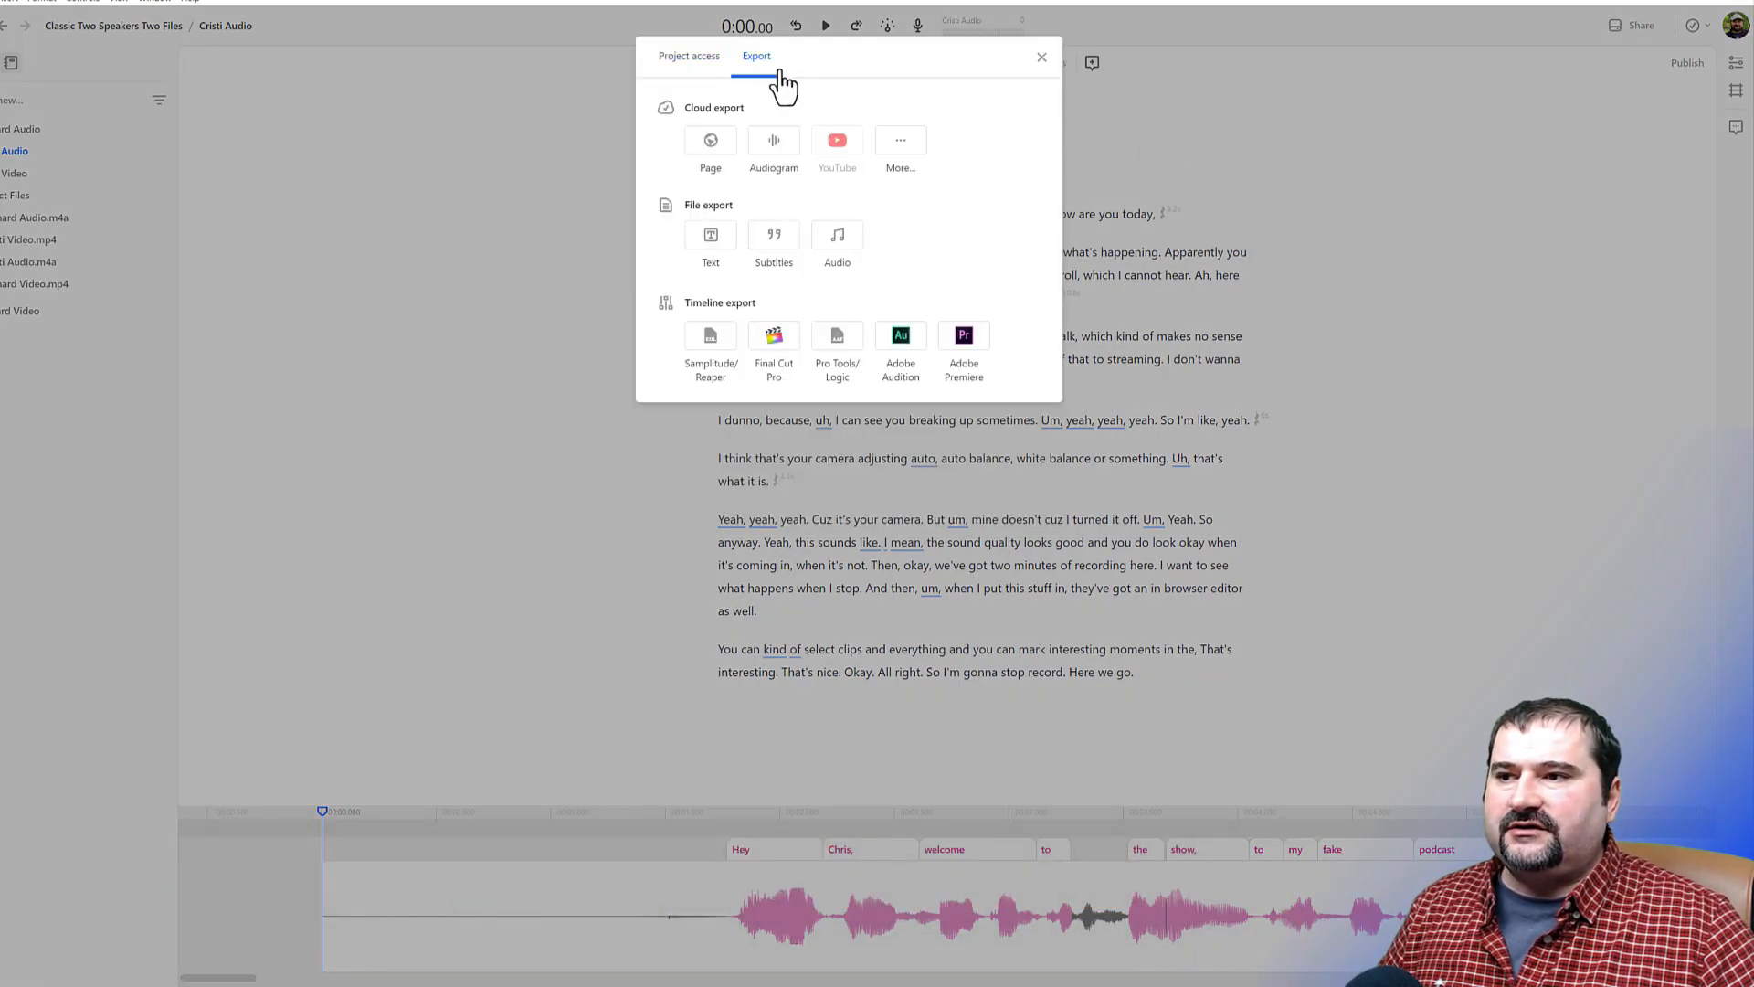
{"action": "left_click", "coordinate": [779, 149]}
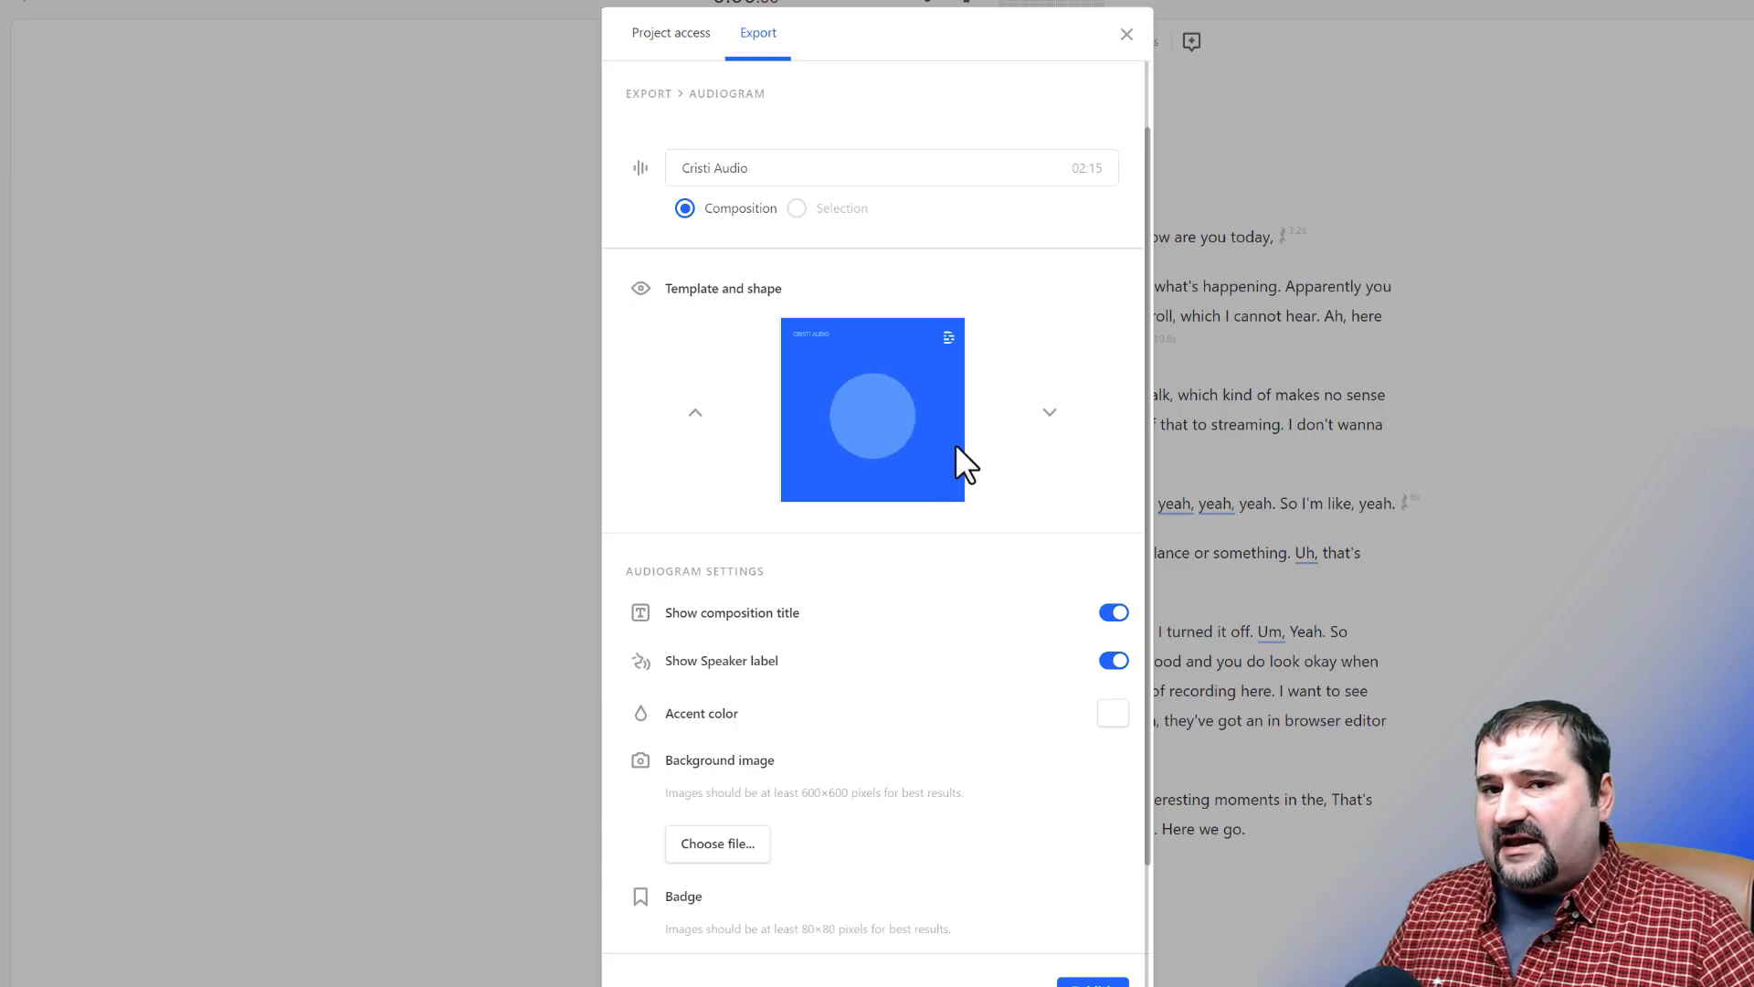
Leave the classic audiogram export settings, browse the Audiograms templates in the Storyboard project's gallery, and close it
{"action": "left_click", "coordinate": [1128, 35]}
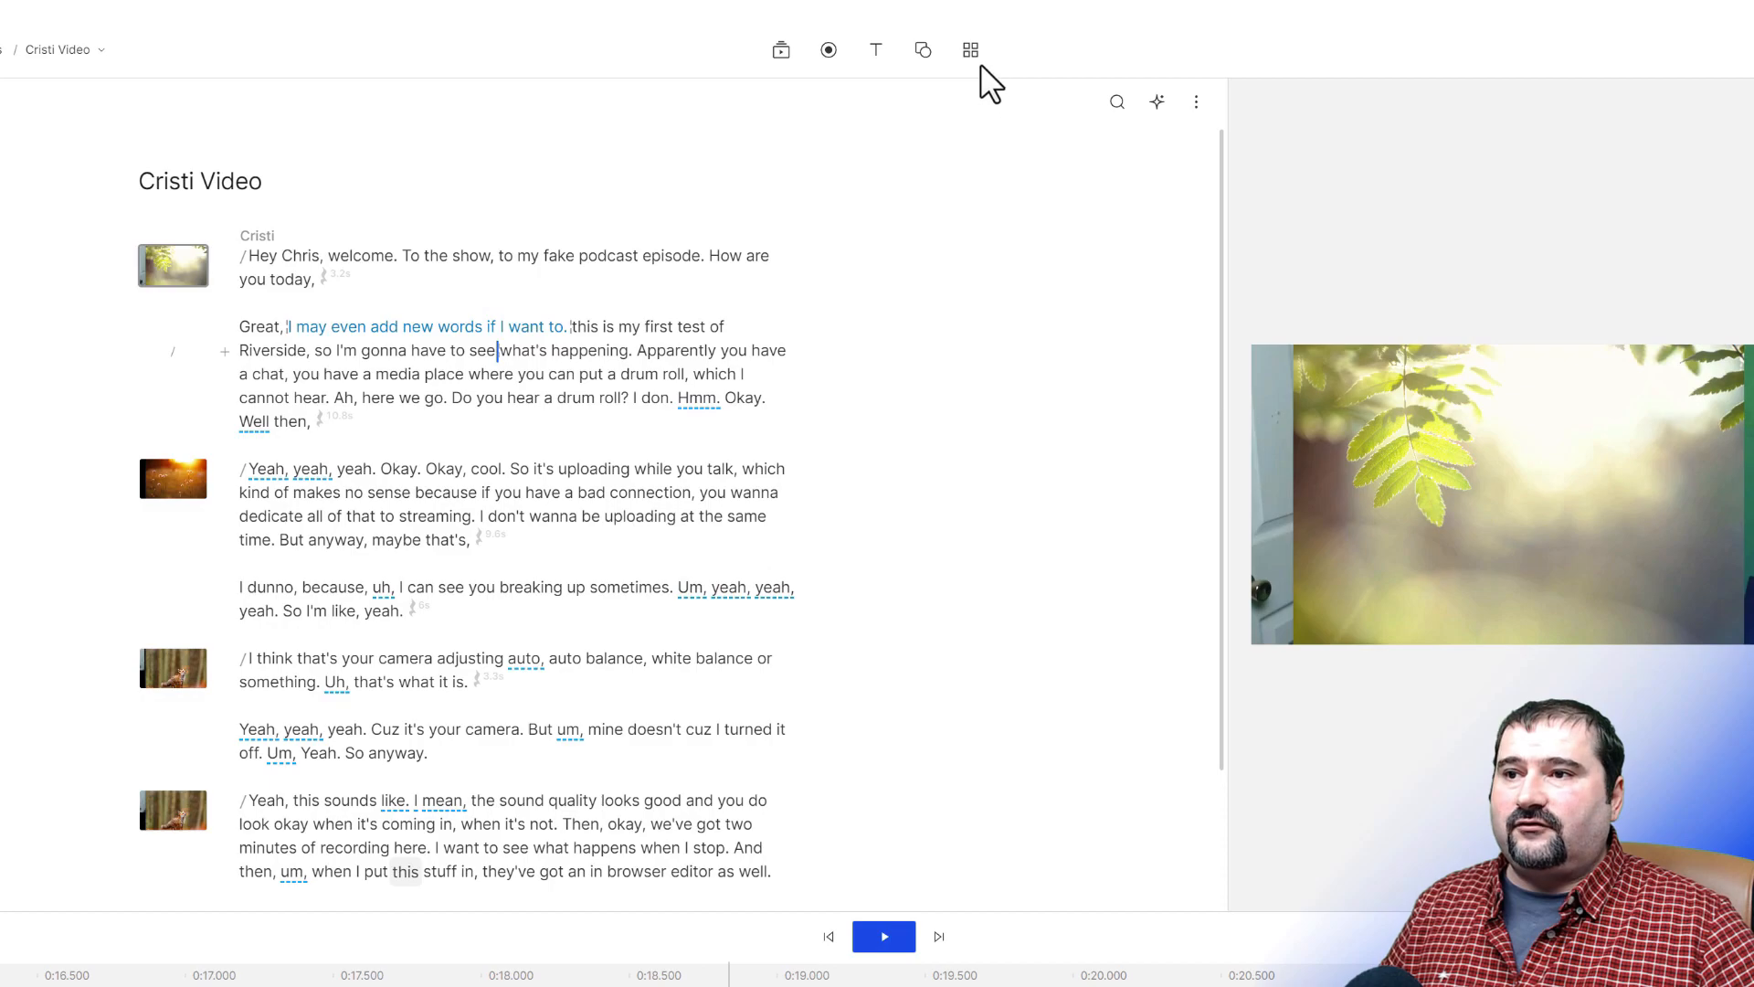
{"action": "left_click", "coordinate": [971, 50]}
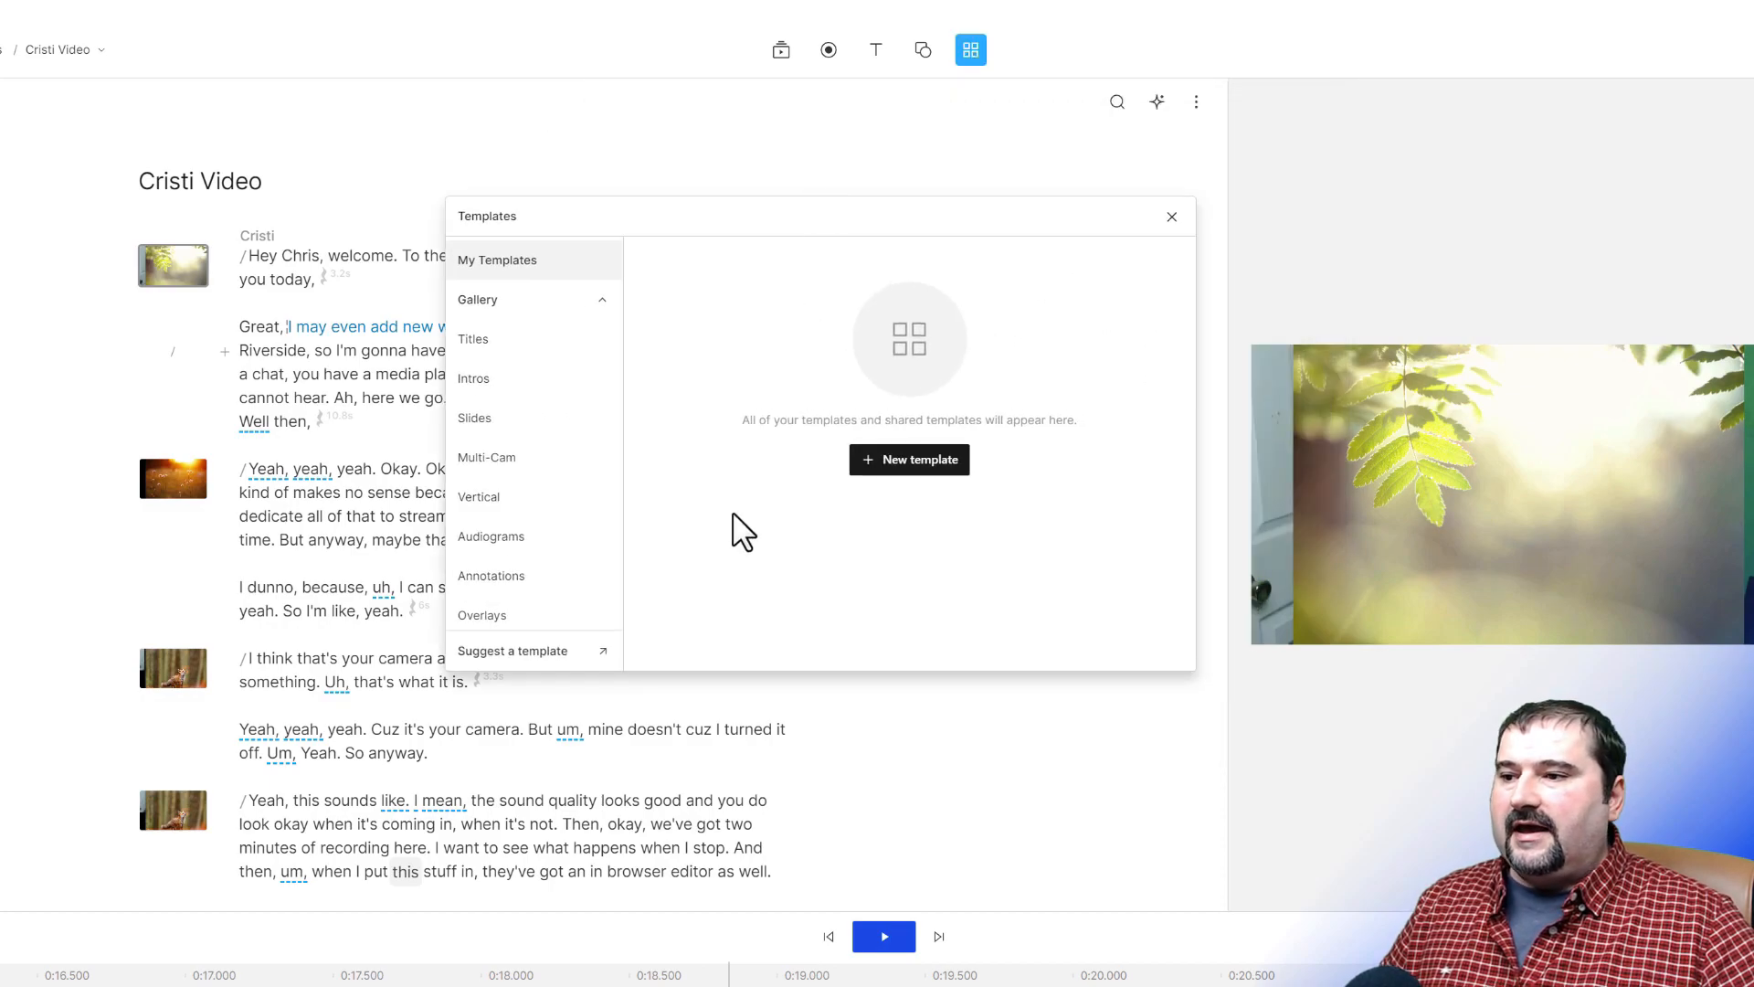
{"action": "left_click", "coordinate": [494, 537]}
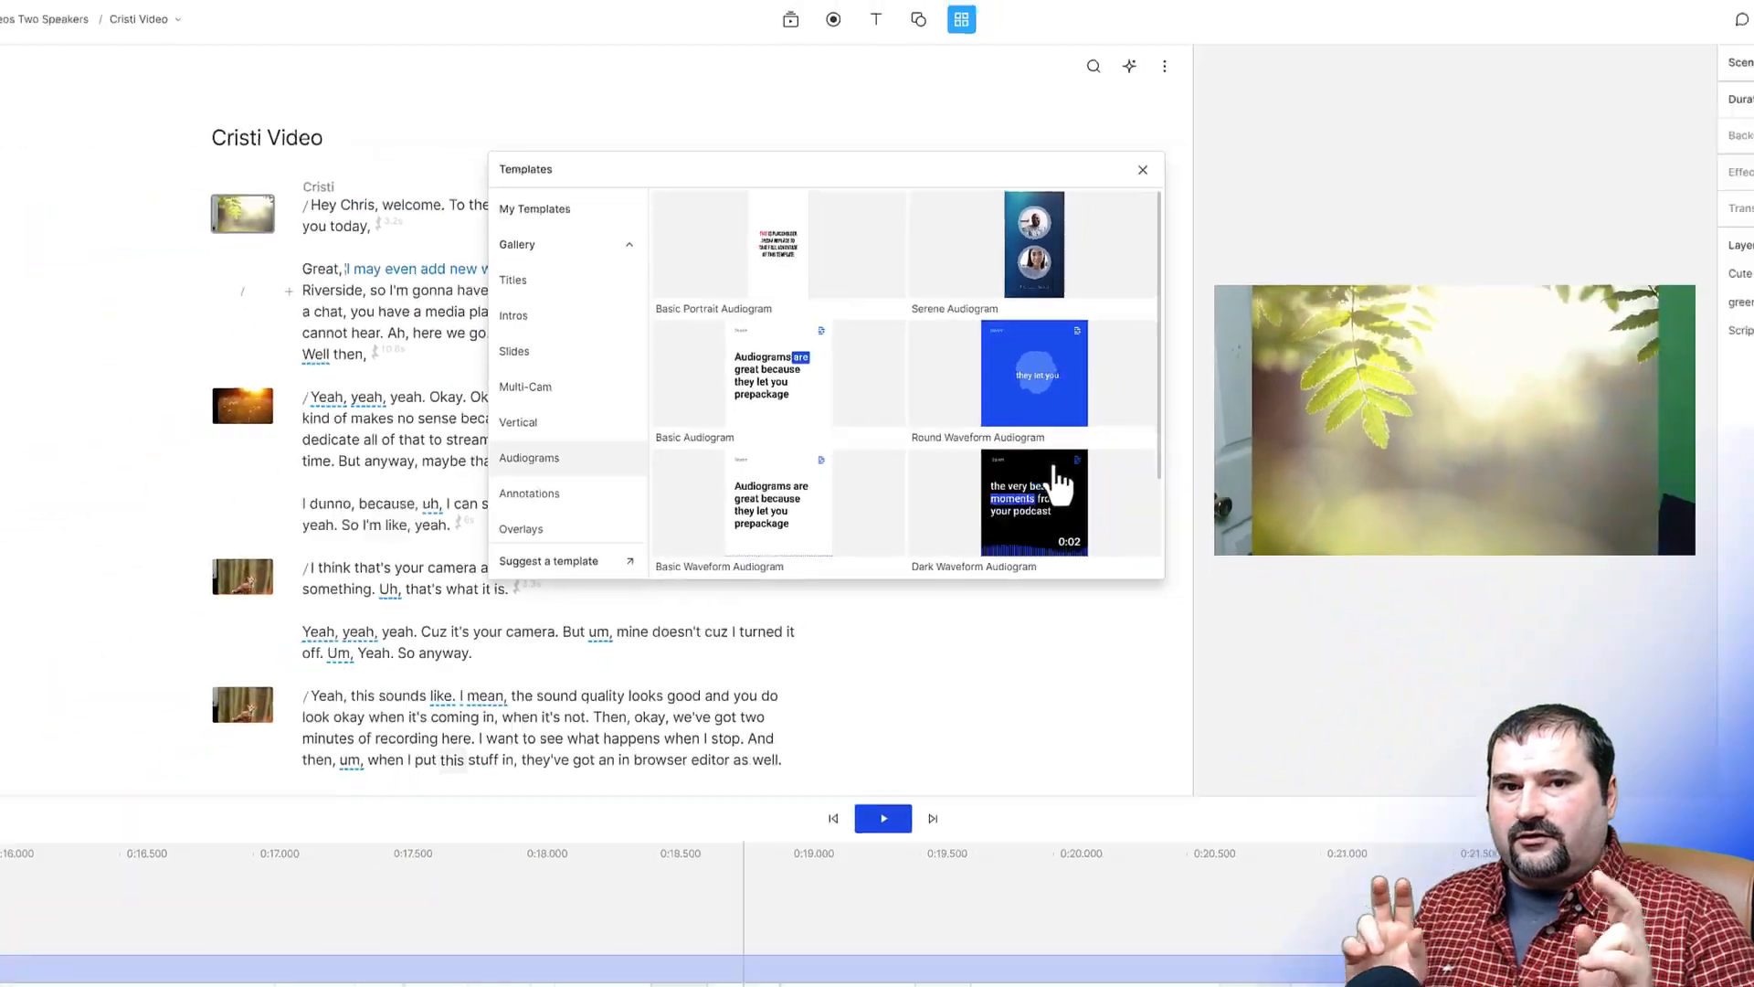
{"action": "key", "text": "Escape"}
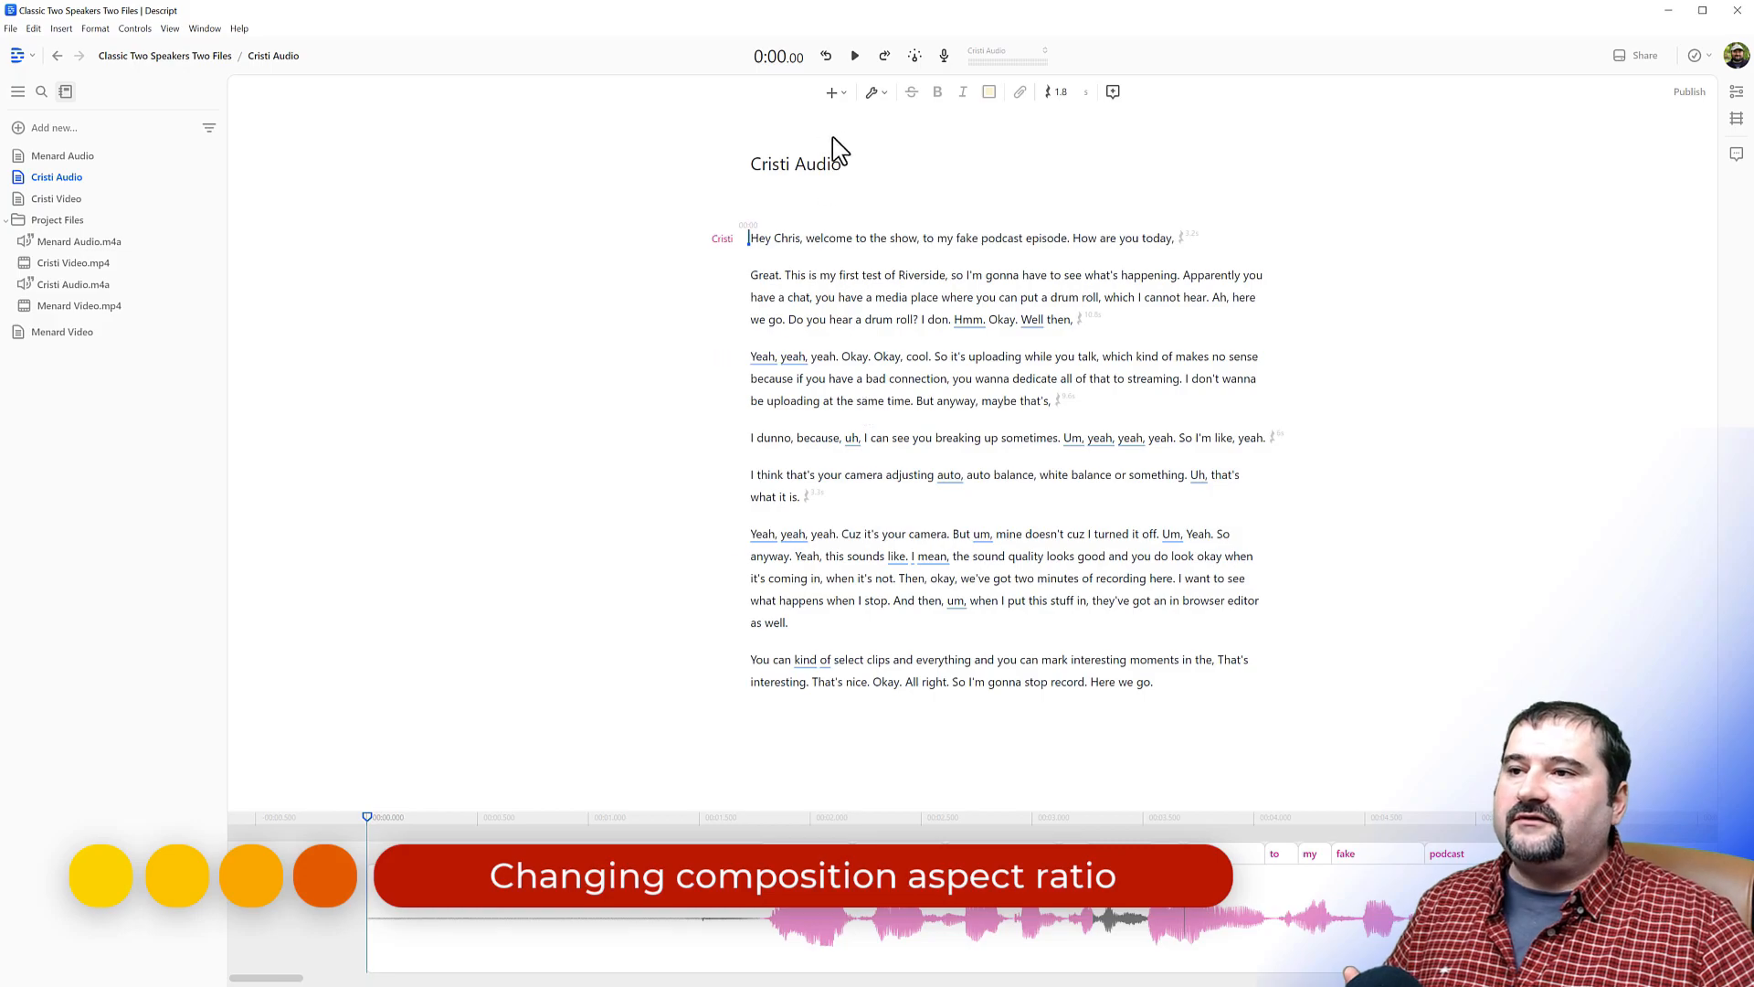
In the classic project, enlarge the first speaker's video composition preview and check its orientation, resolution and frame rate options
{"action": "left_click", "coordinate": [74, 200]}
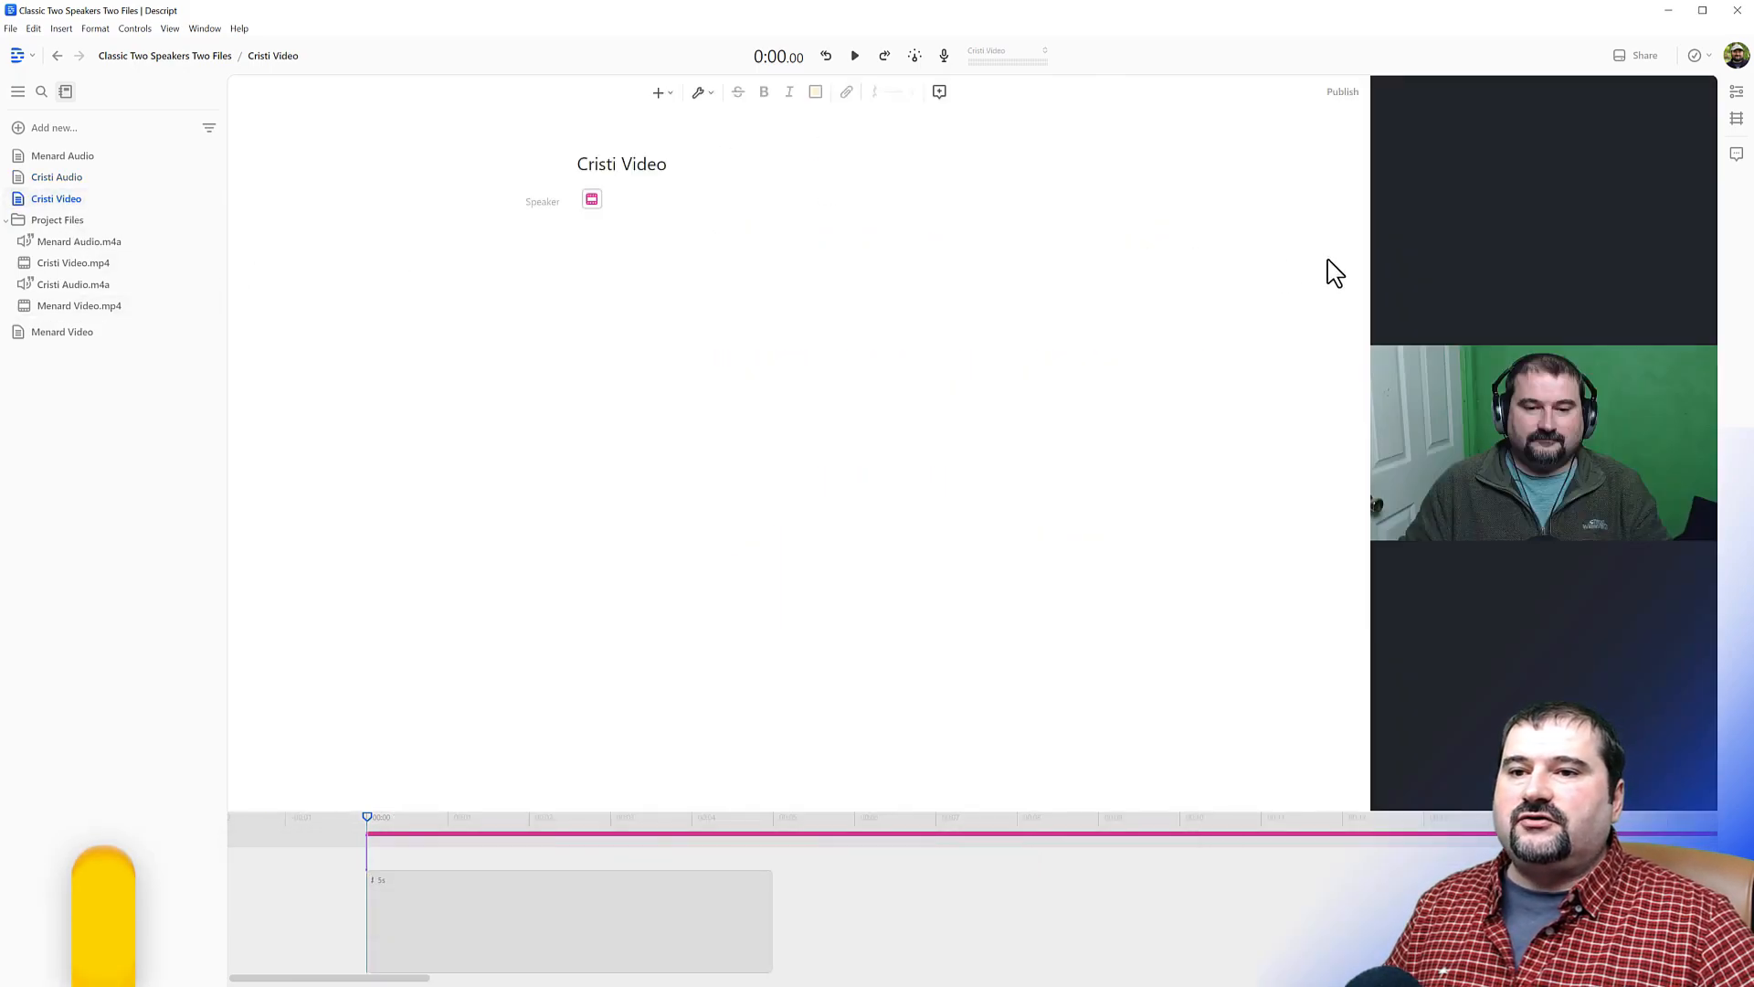
{"action": "left_click_drag", "start_coordinate": [1356, 259], "coordinate": [1026, 274]}
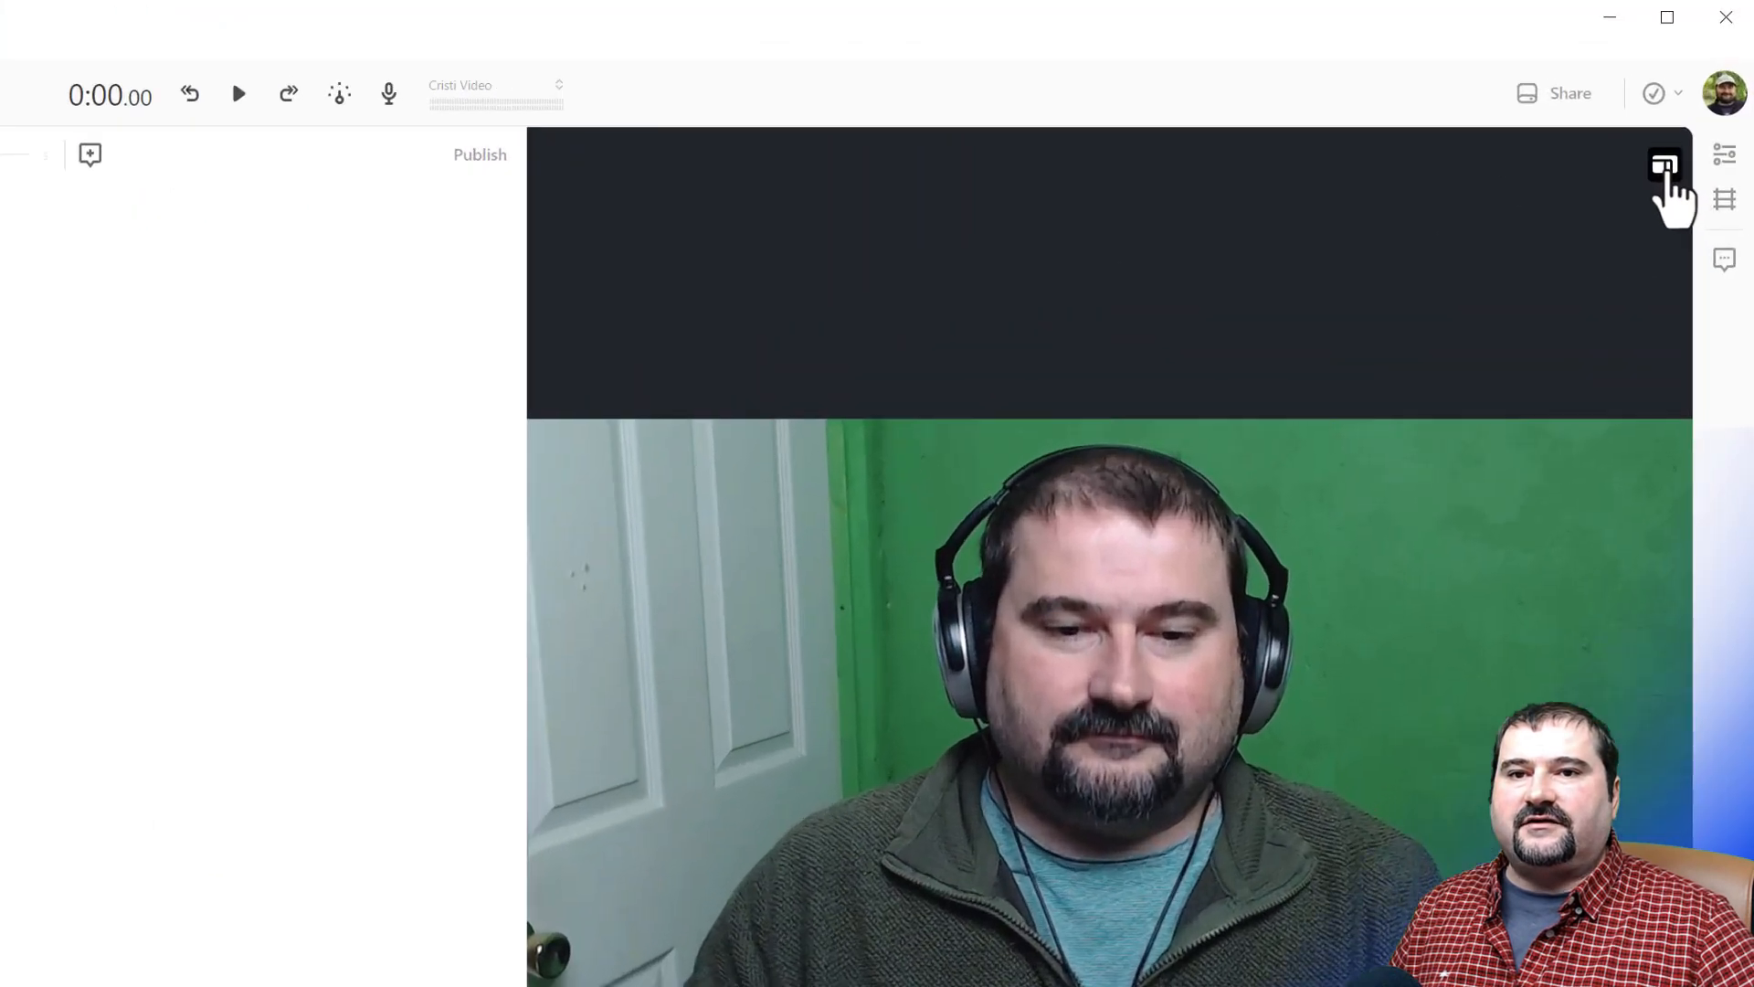
{"action": "left_click", "coordinate": [1665, 164]}
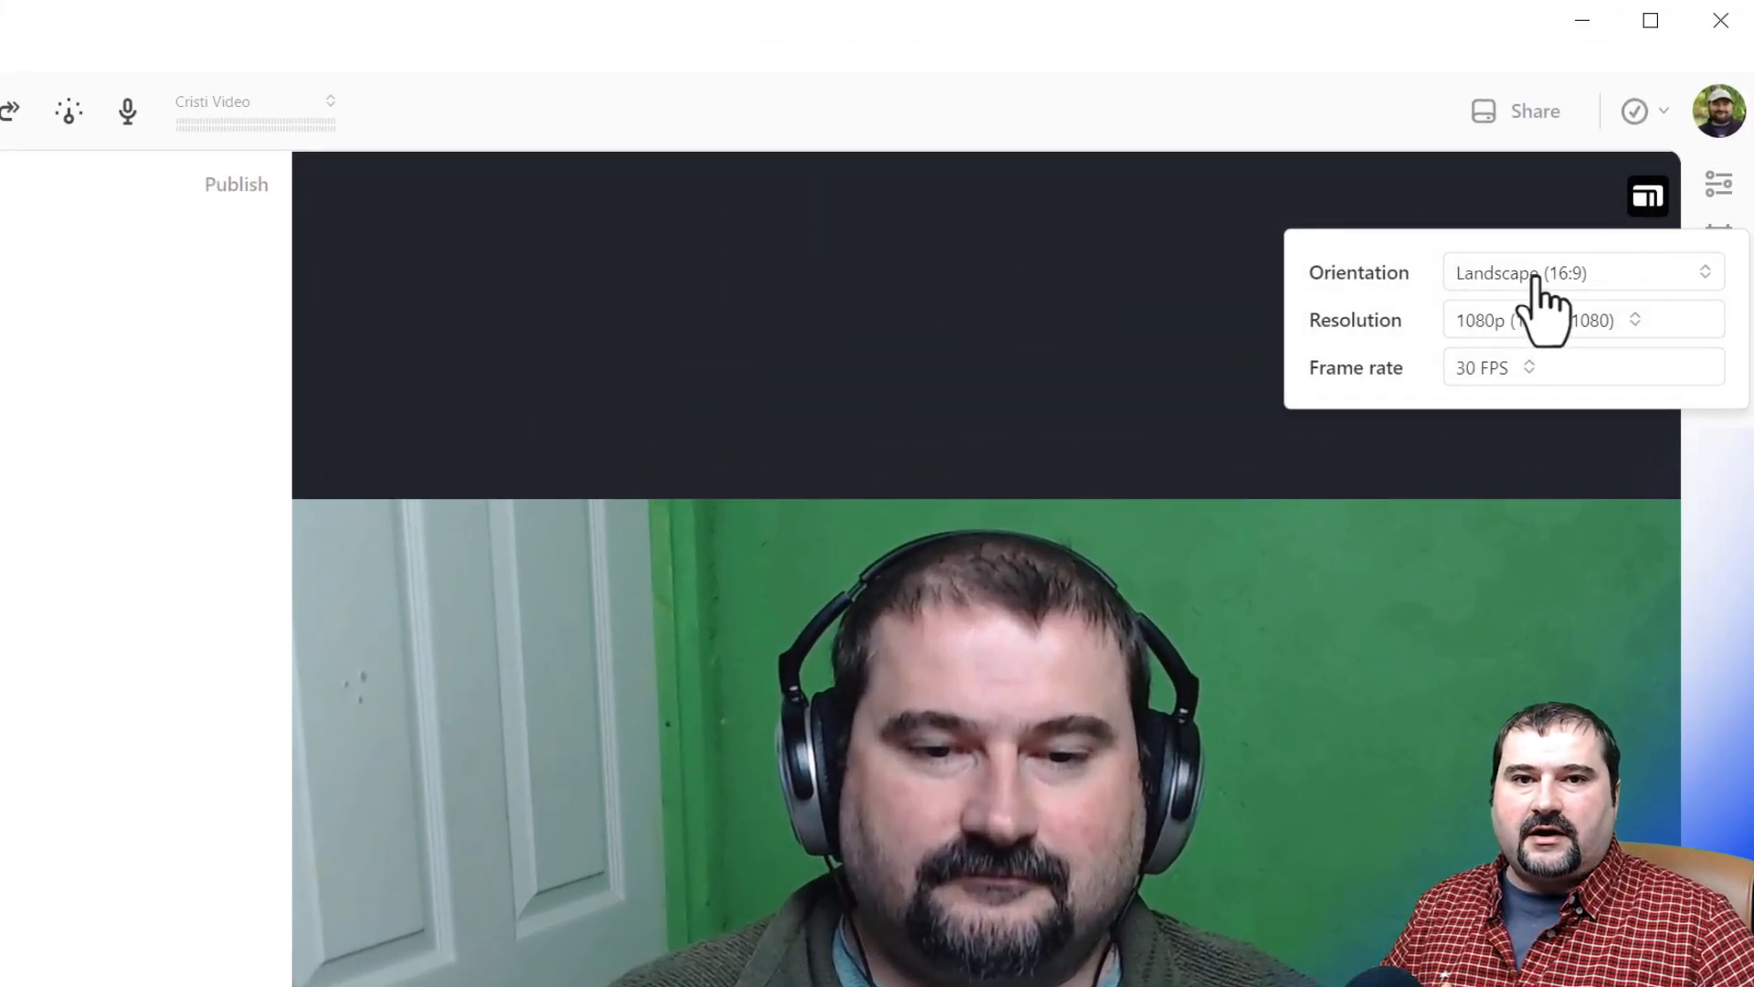
{"action": "left_click", "coordinate": [1535, 274]}
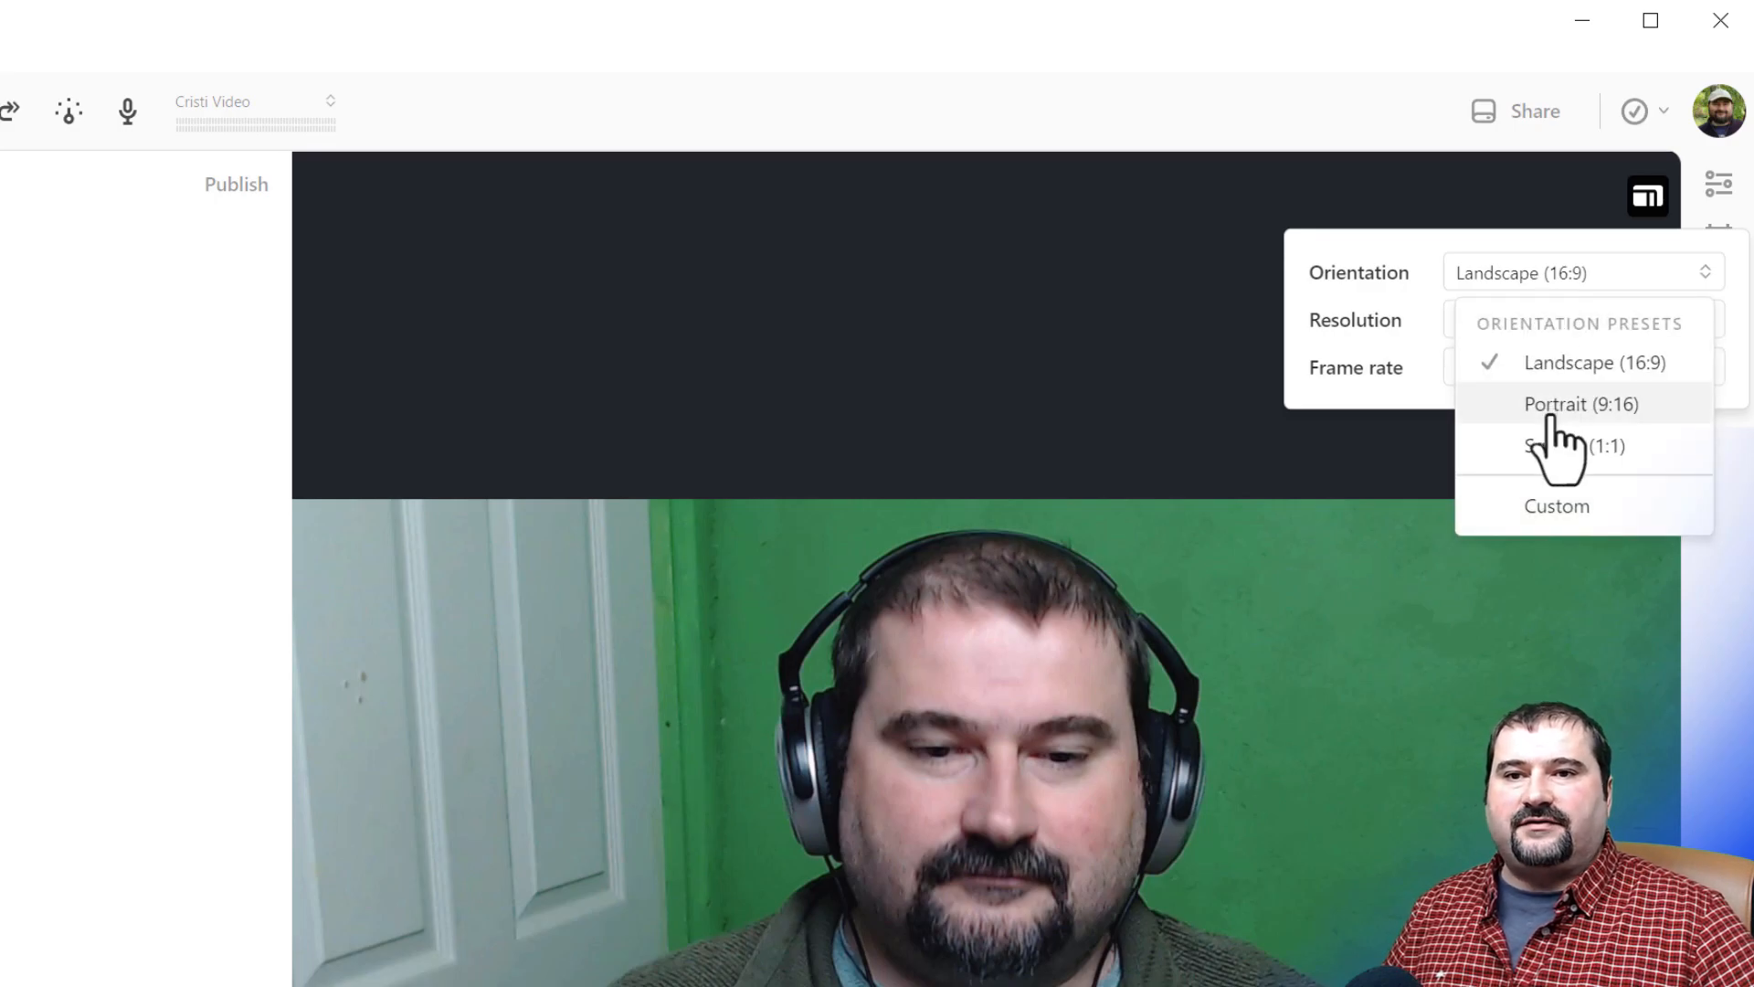
{"action": "left_click", "coordinate": [1473, 287]}
{"action": "left_click", "coordinate": [1463, 311]}
{"action": "left_click", "coordinate": [1550, 329]}
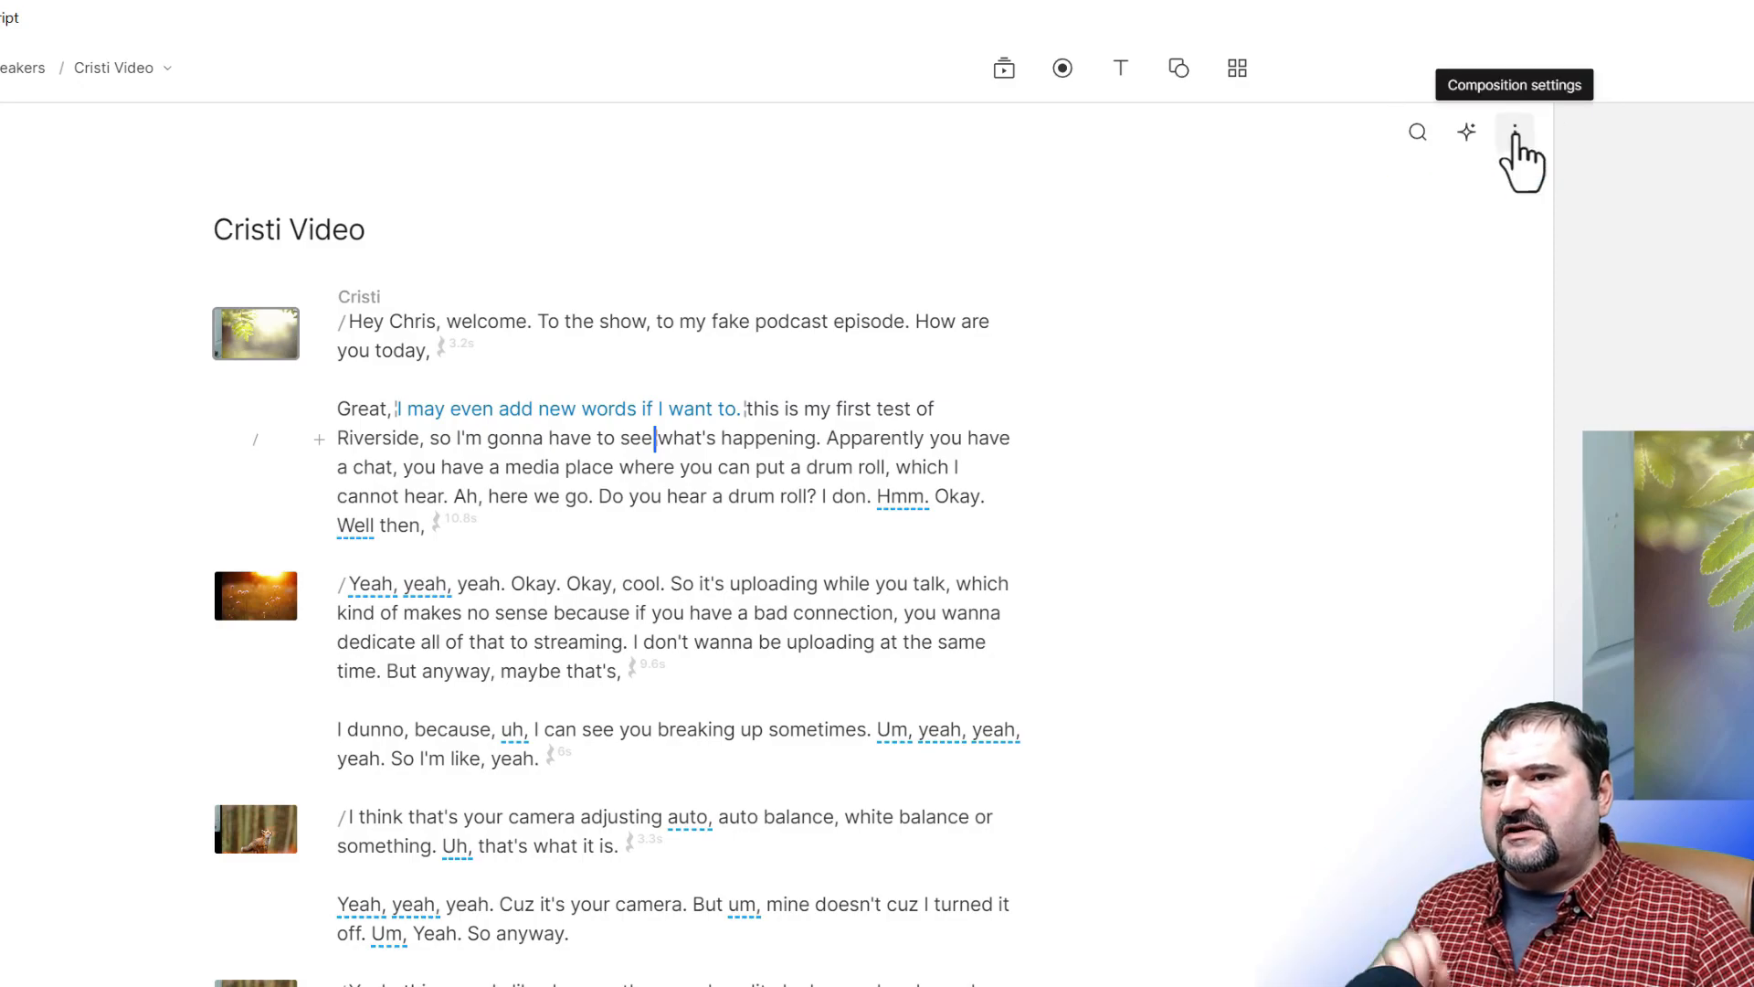
Try the square and portrait formats in the Storyboard composition's custom video settings, restore landscape, and review the orientation presets
{"action": "left_click", "coordinate": [1515, 135]}
{"action": "mouse_move", "coordinate": [1309, 193]}
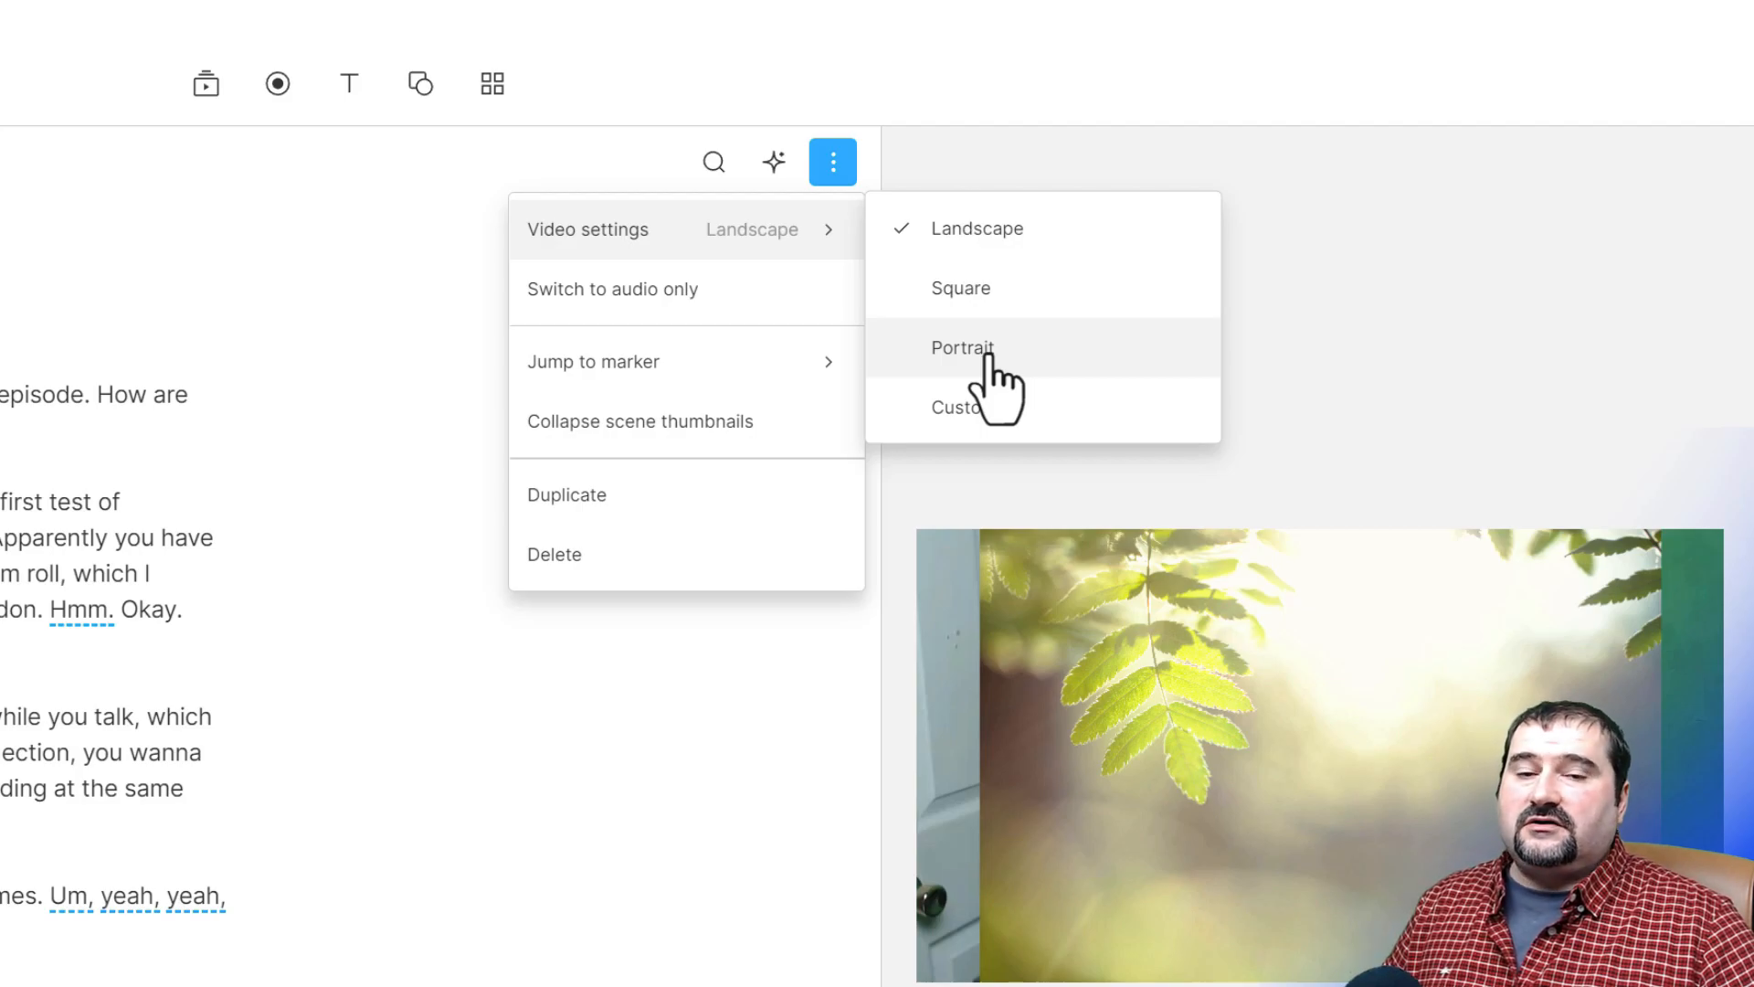
{"action": "left_click", "coordinate": [970, 408]}
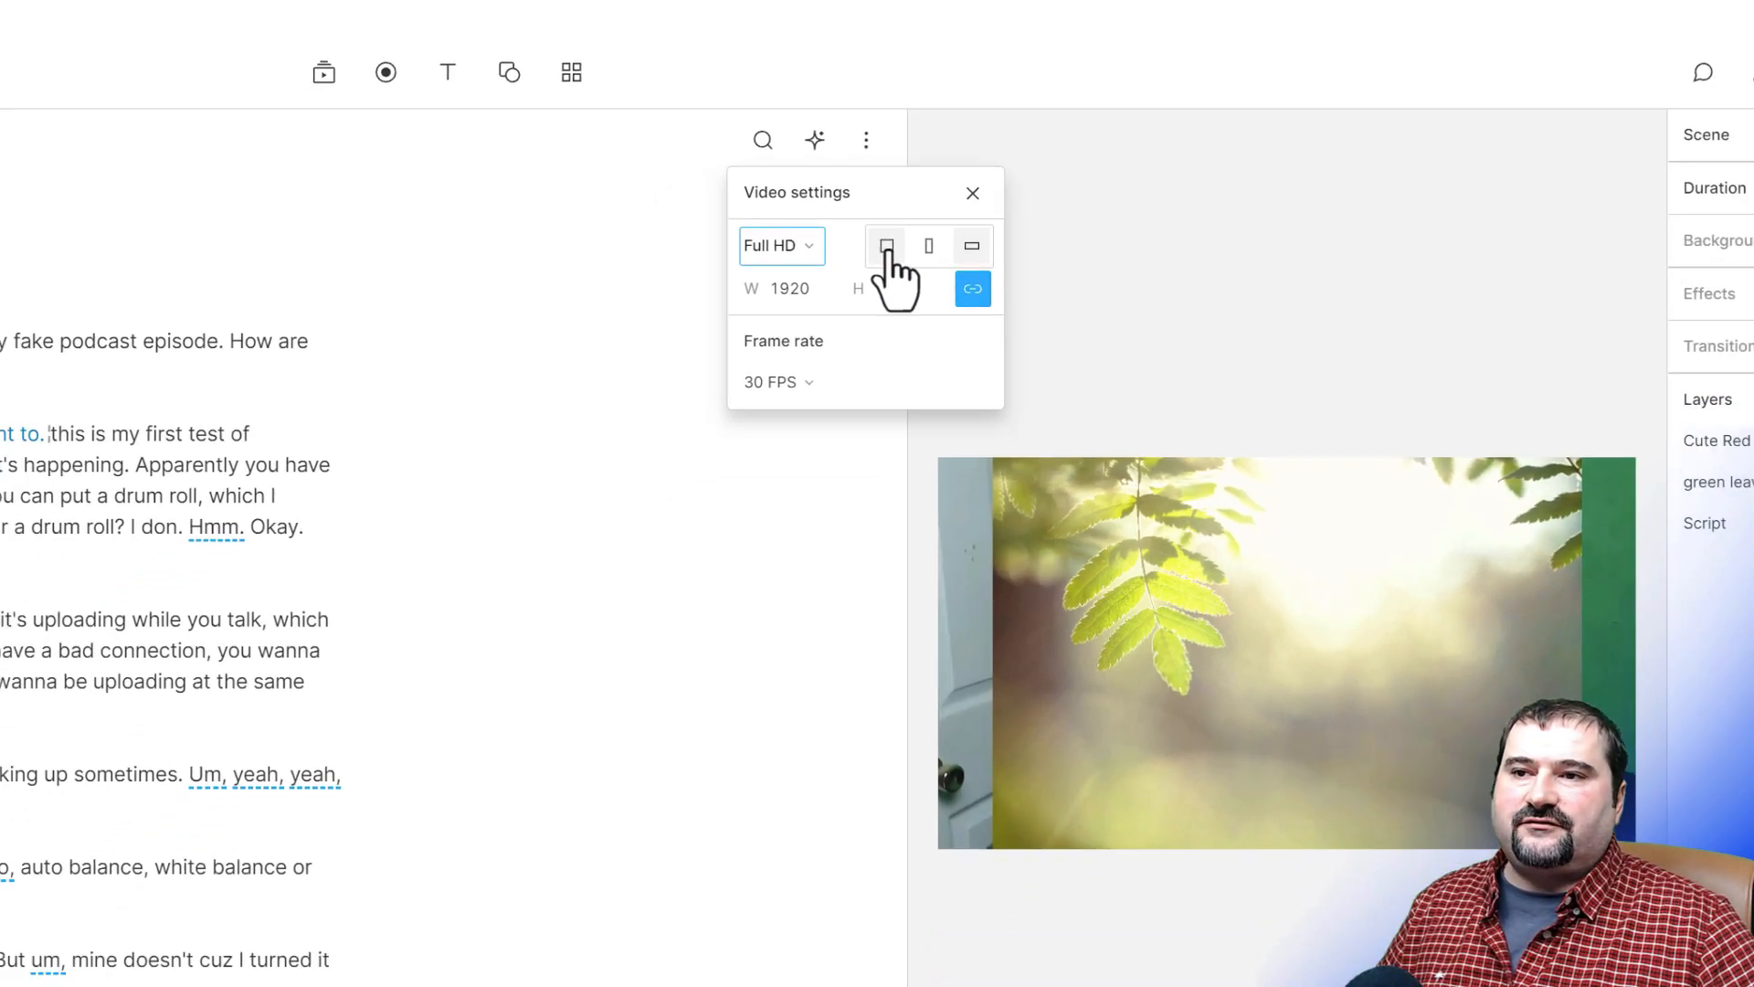
{"action": "left_click", "coordinate": [886, 254]}
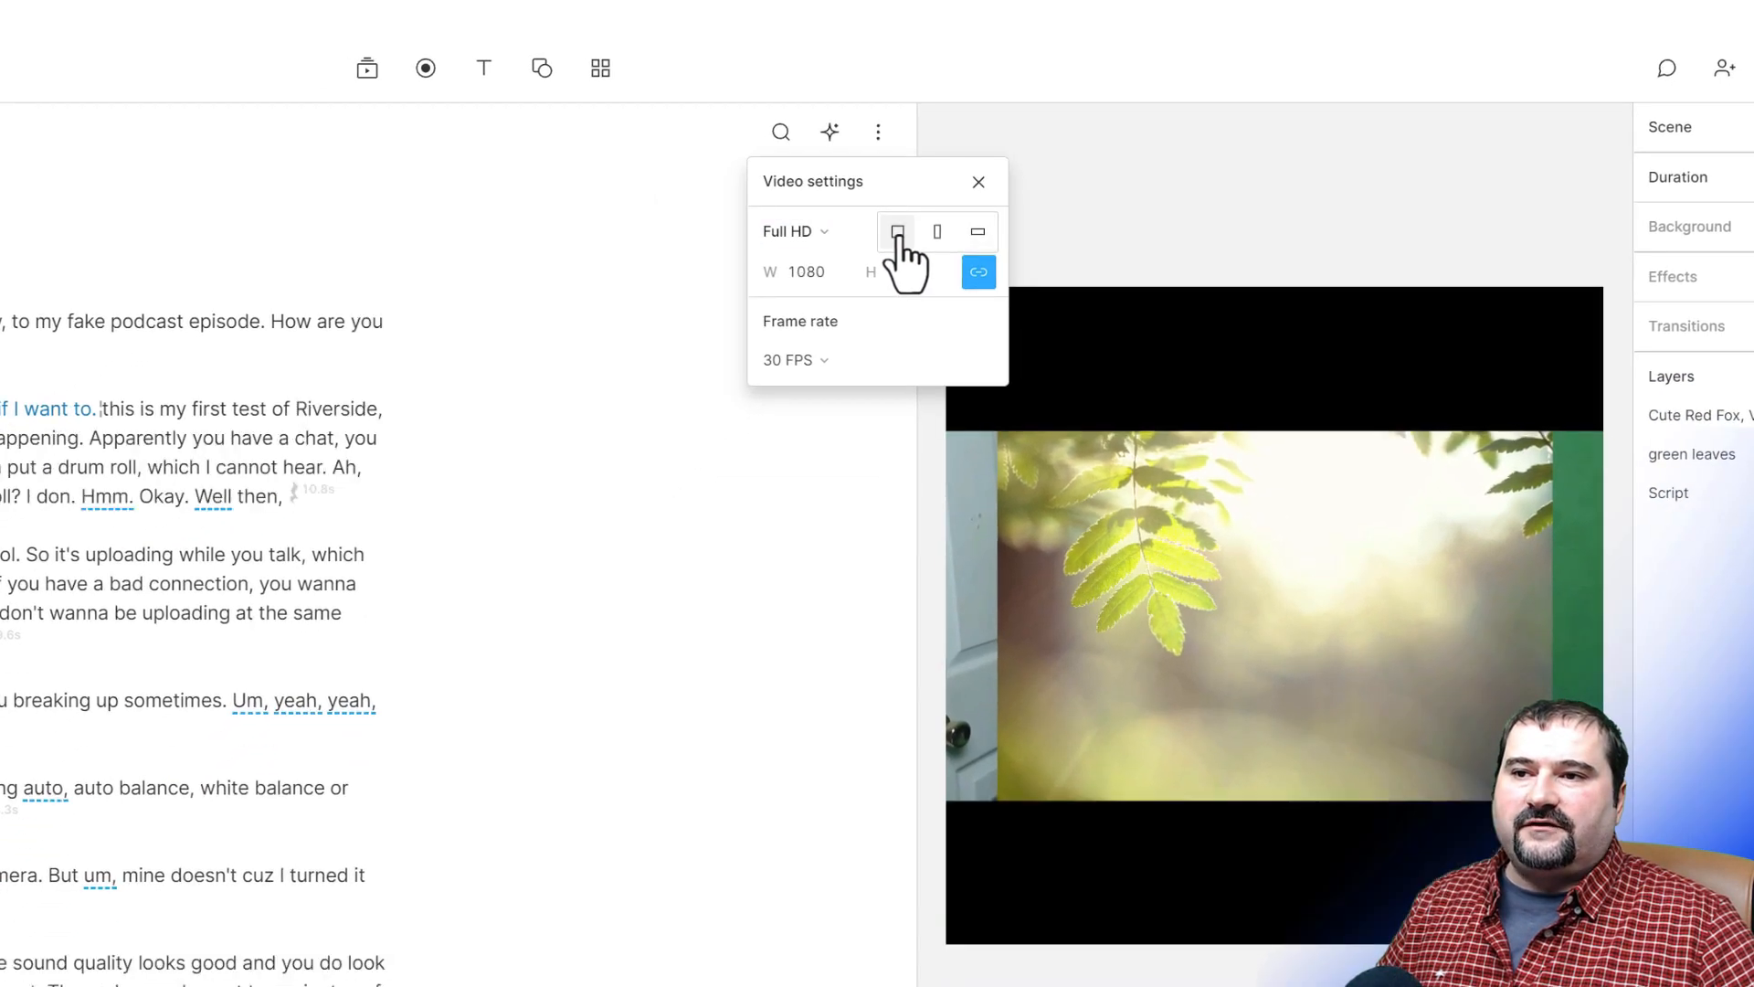
{"action": "left_click", "coordinate": [929, 247]}
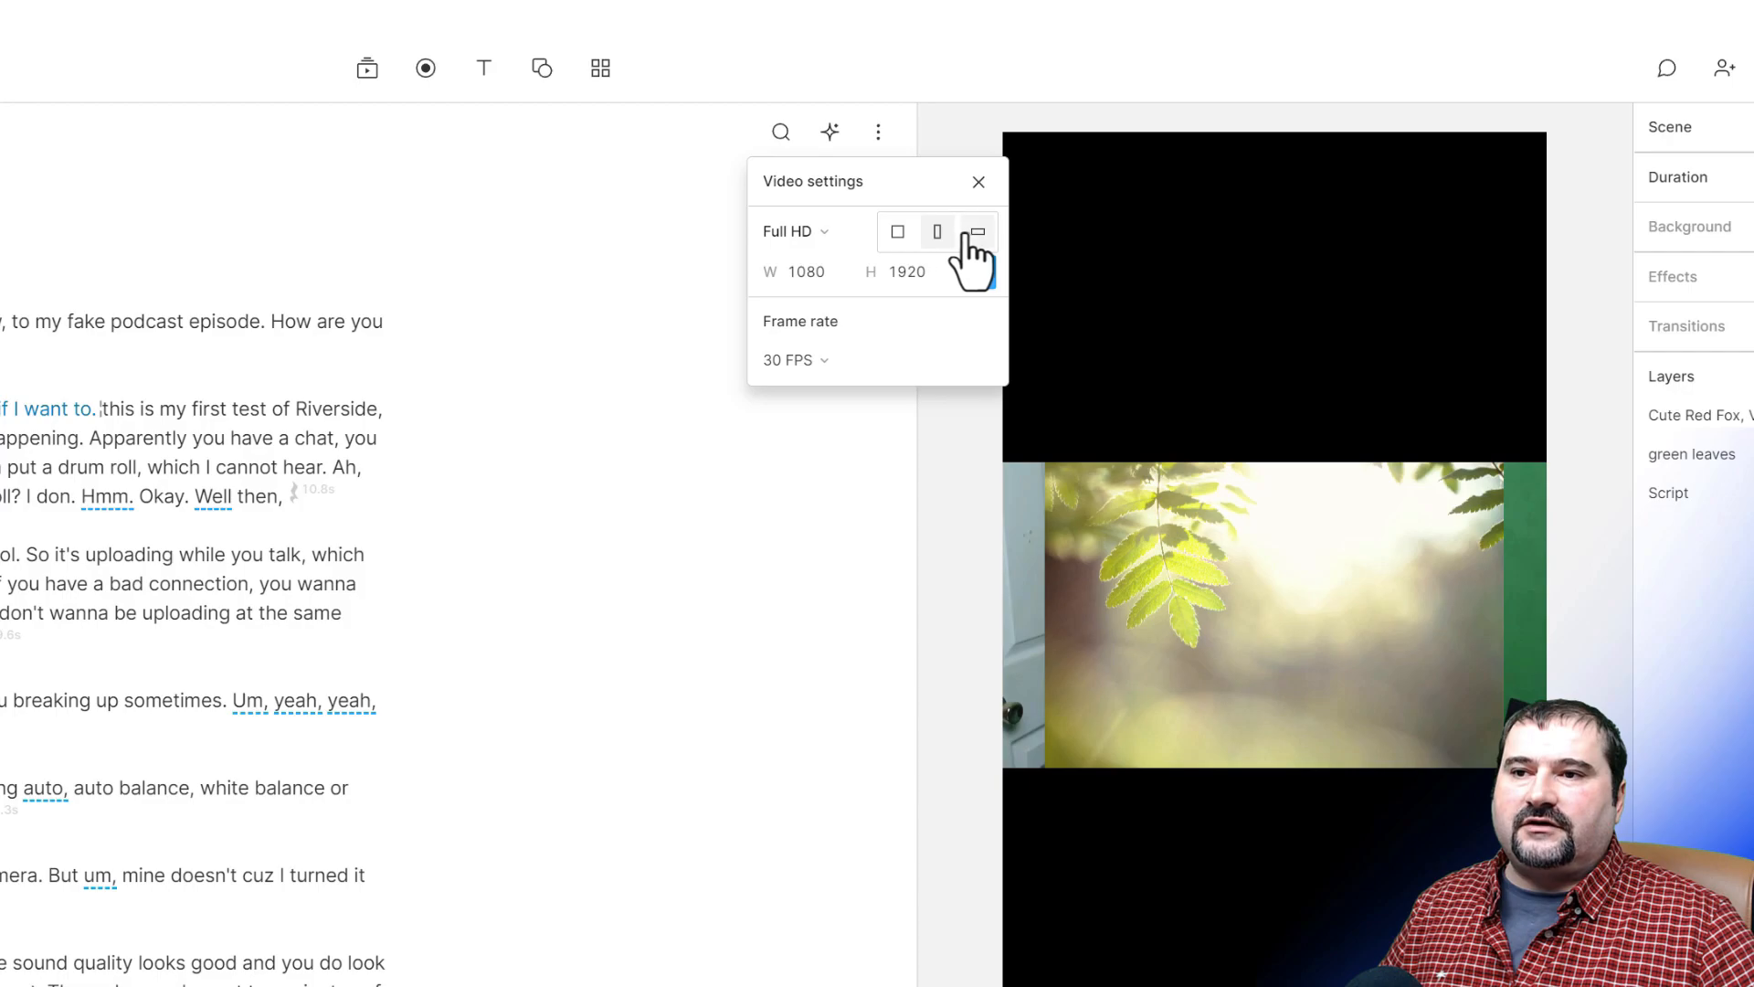
{"action": "left_click", "coordinate": [973, 234]}
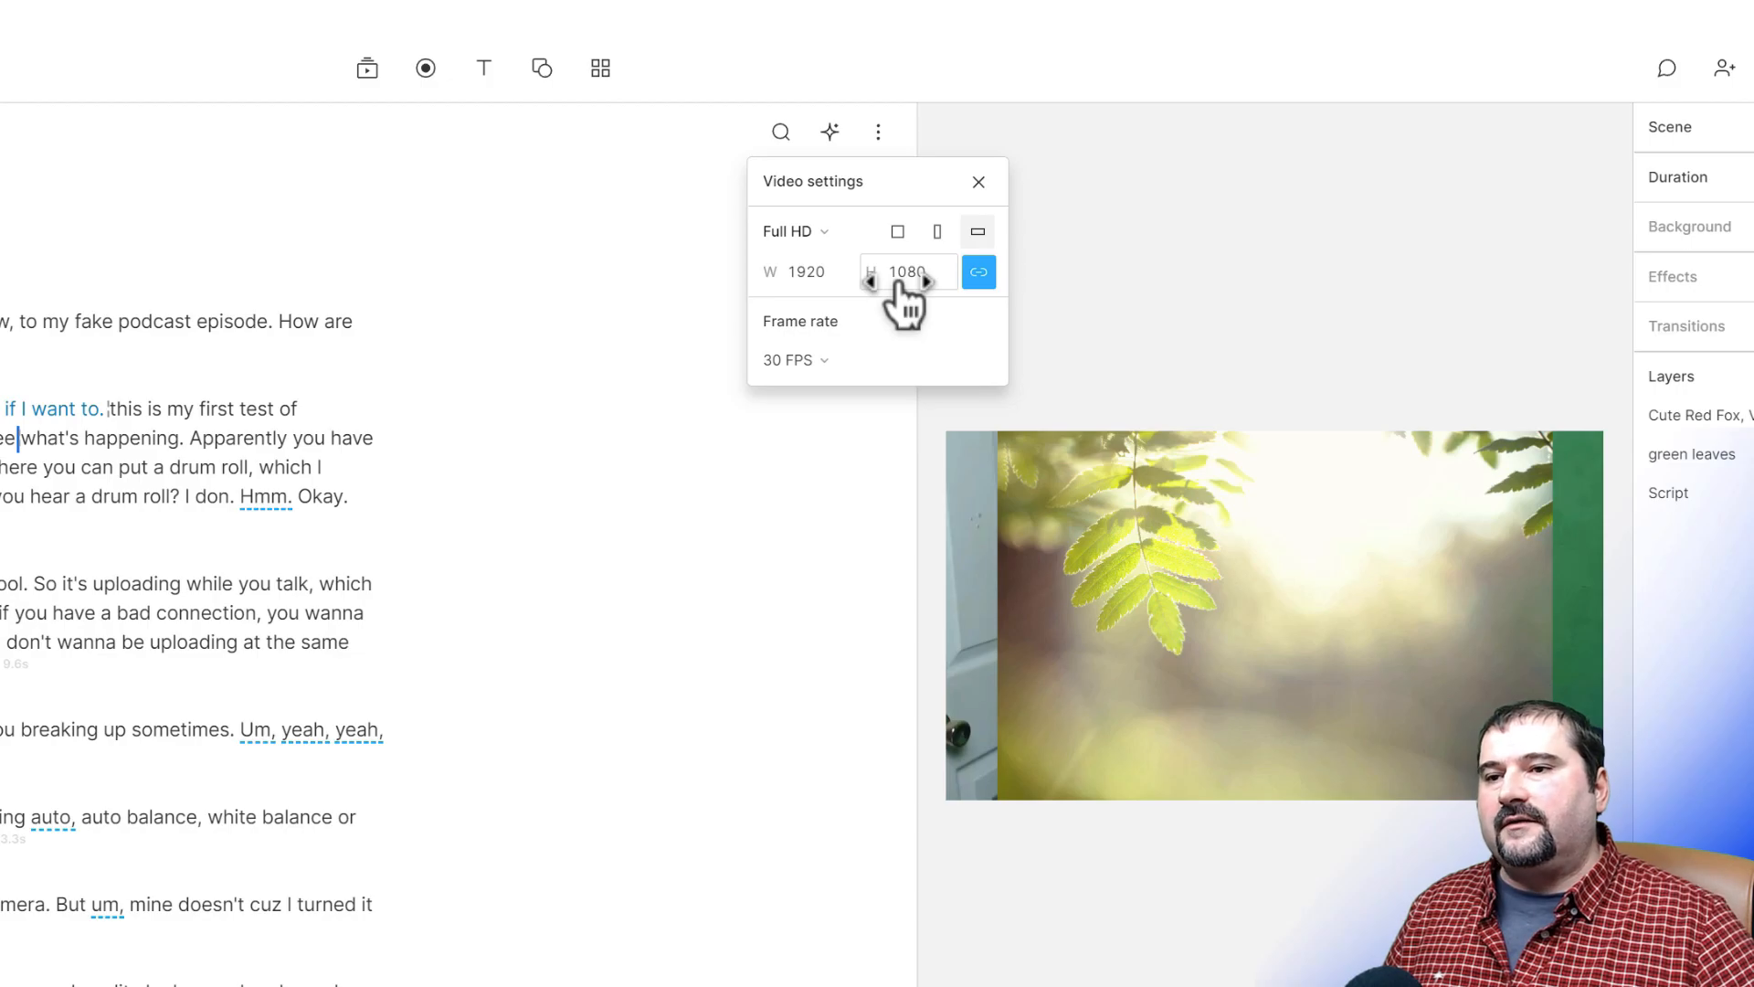
{"action": "left_click", "coordinate": [979, 182]}
{"action": "left_click", "coordinate": [879, 131]}
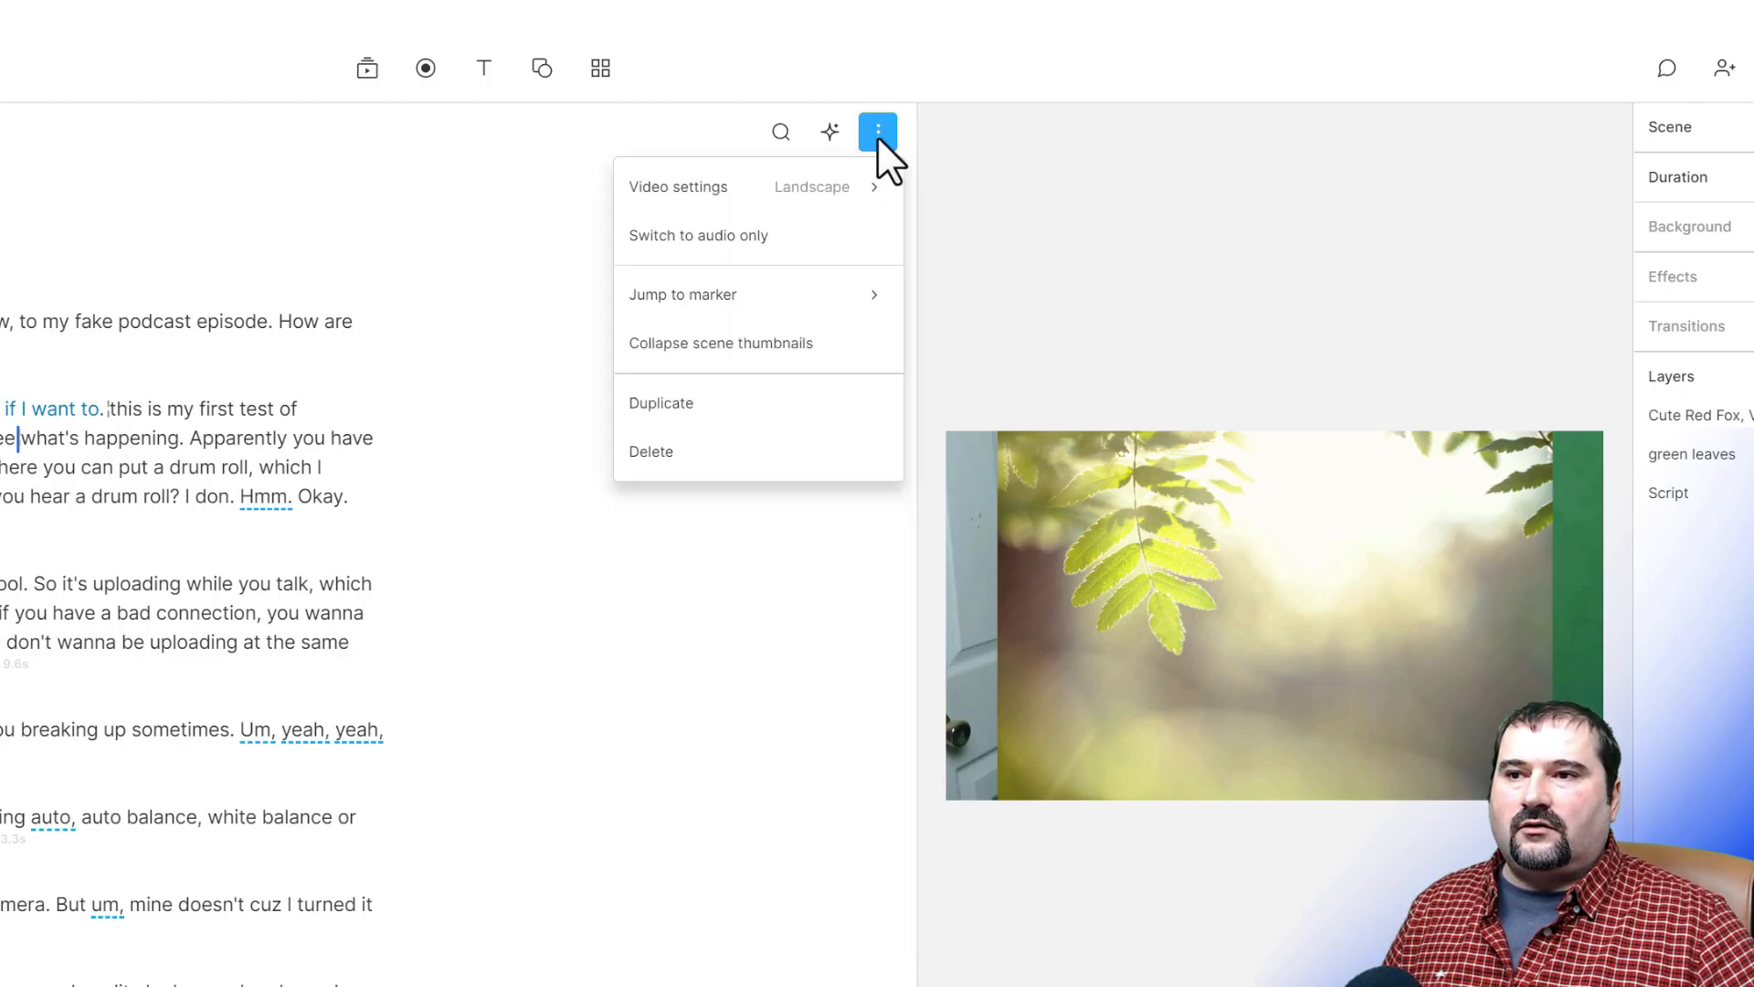
{"action": "mouse_move", "coordinate": [820, 197]}
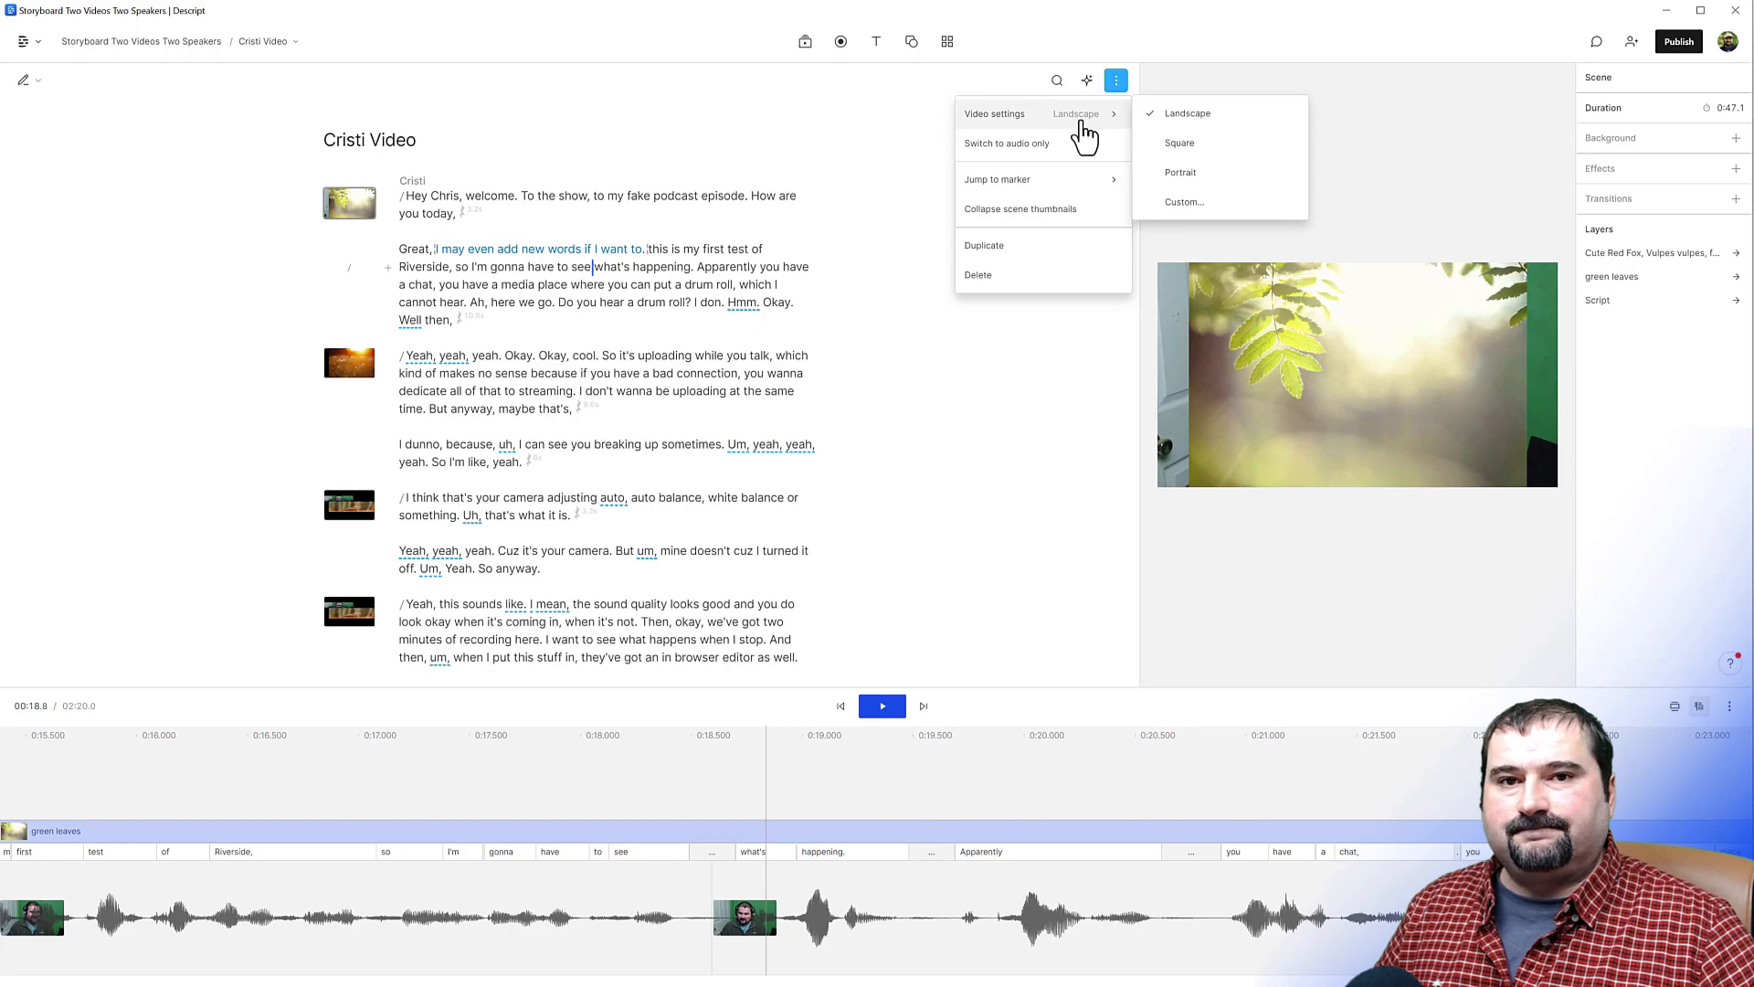
In the scene starting "Yeah, yeah, yeah. Okay.", reposition the sunset flowers and red fox layers so they partly overlap and uncover the speaker video
{"action": "left_click", "coordinate": [607, 355]}
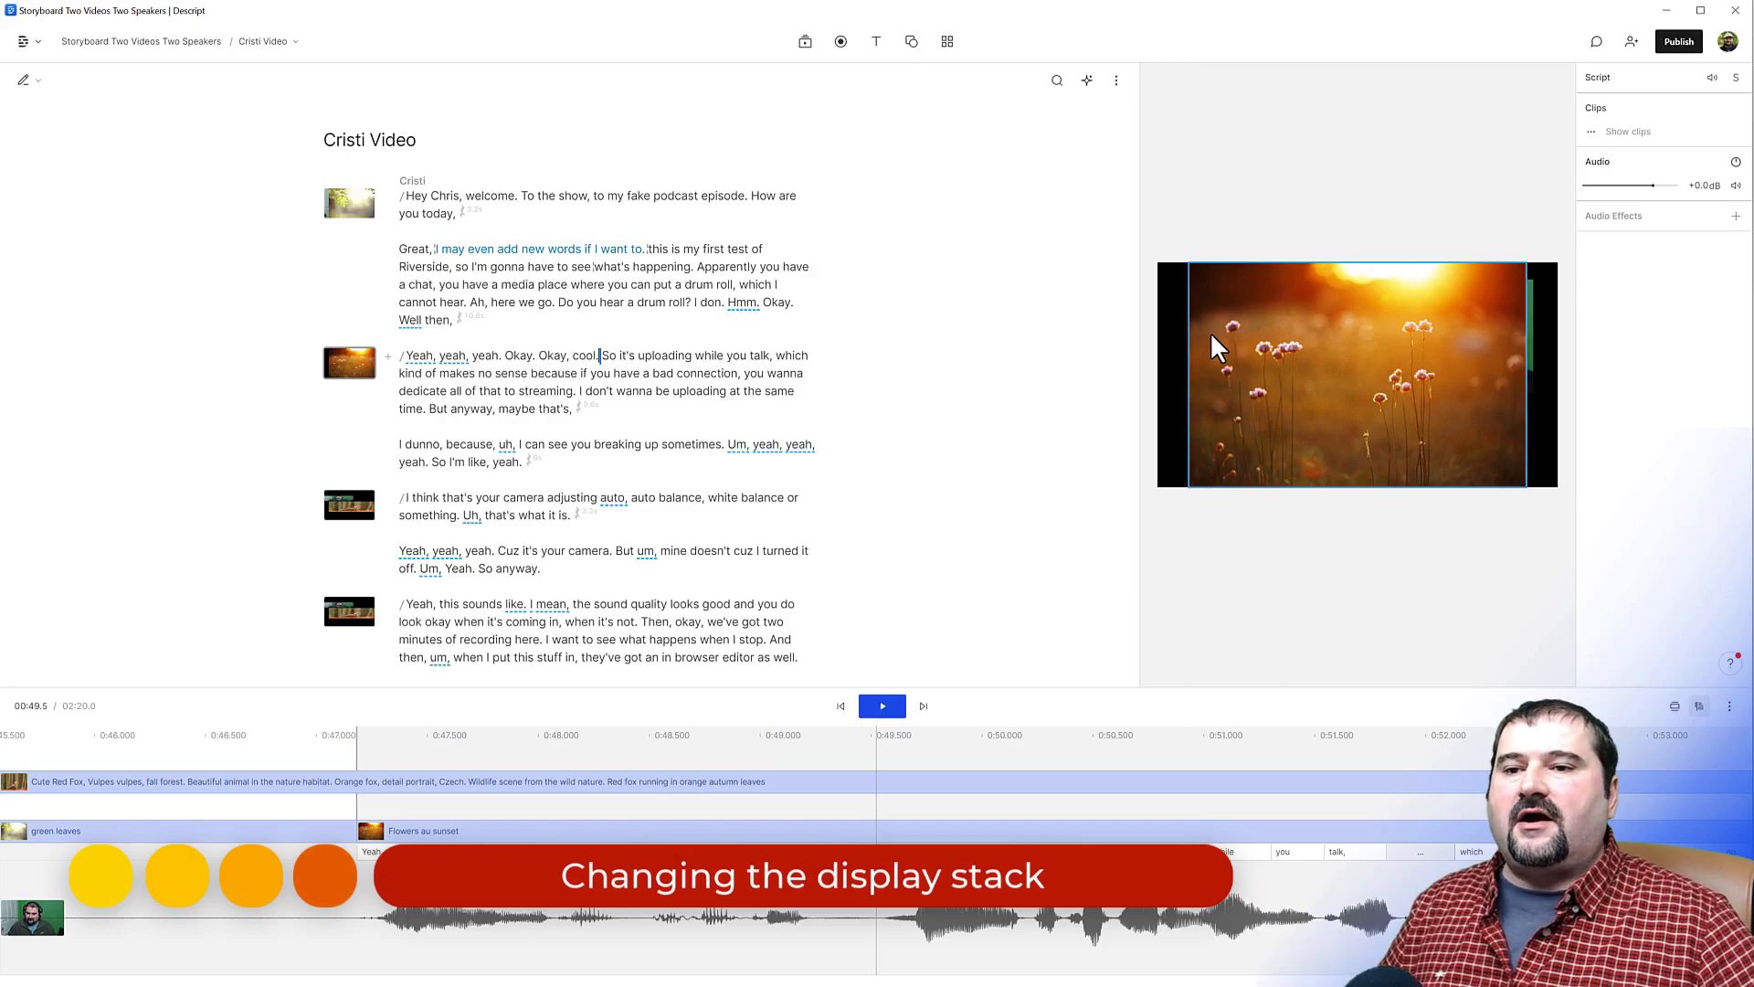
{"action": "left_click_drag", "start_coordinate": [1252, 341], "coordinate": [1325, 422]}
{"action": "left_click_drag", "start_coordinate": [1263, 310], "coordinate": [1146, 276]}
{"action": "left_click_drag", "start_coordinate": [1482, 426], "coordinate": [1458, 402]}
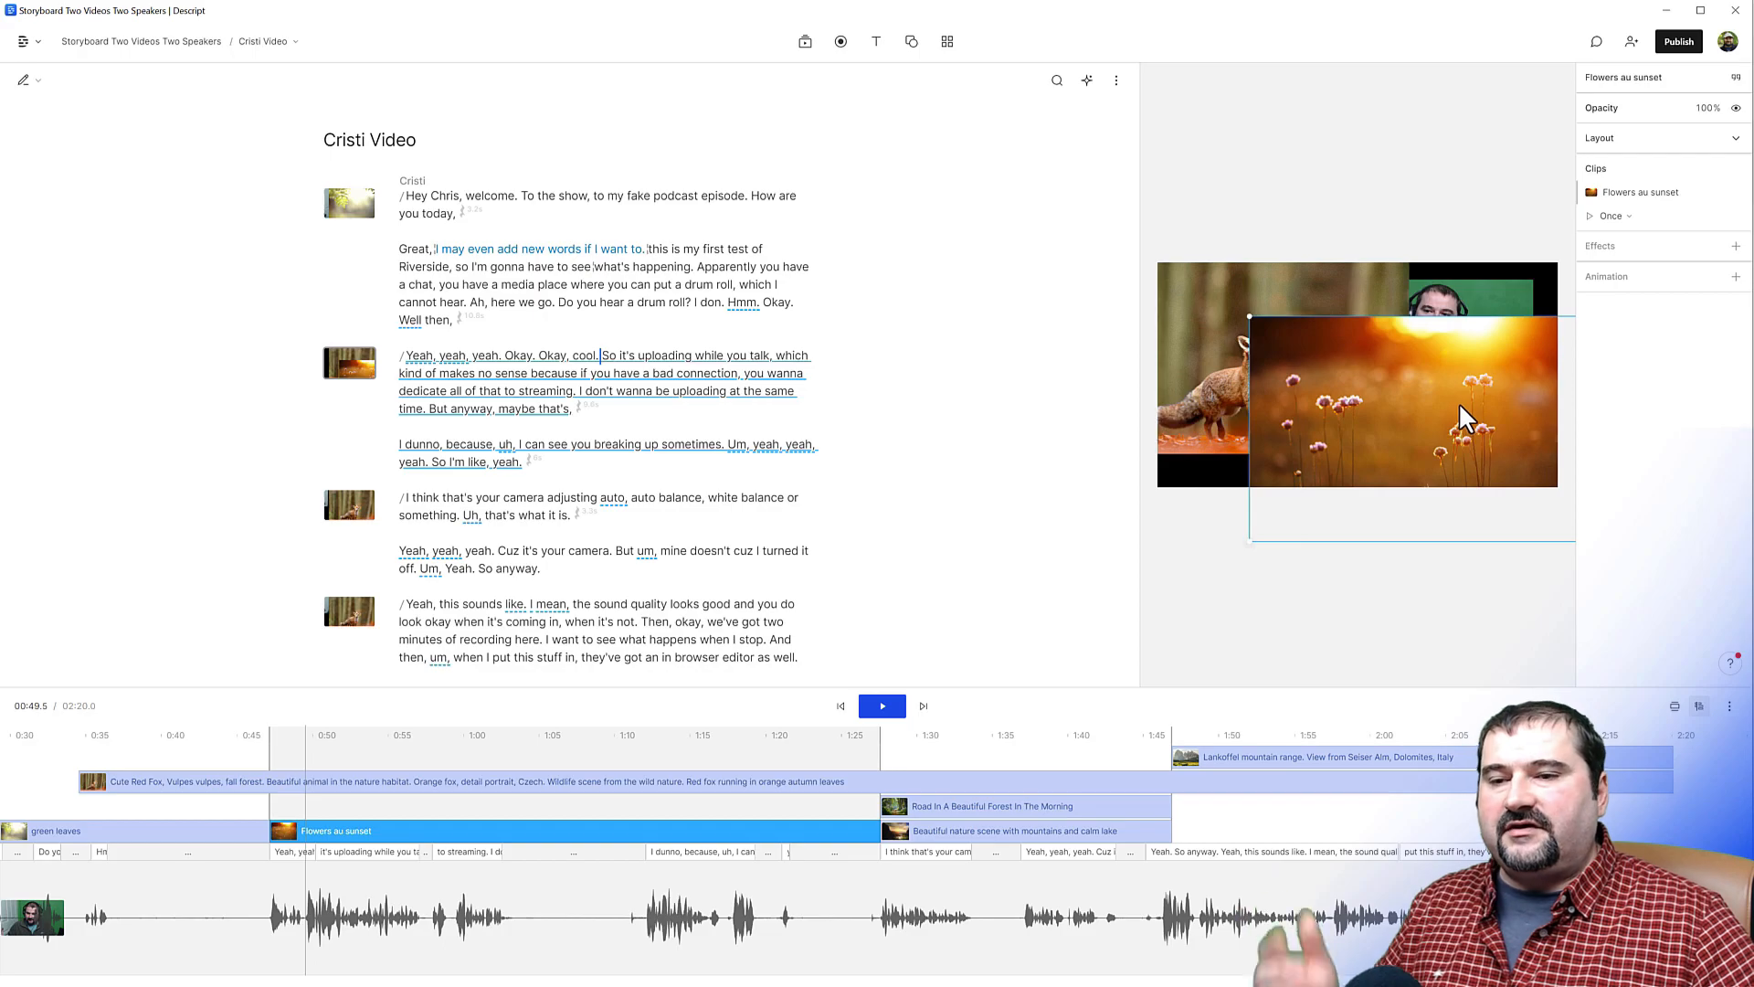
{"action": "mouse_move", "coordinate": [1340, 370]}
{"action": "left_mouse_down"}
{"action": "mouse_move", "coordinate": [1369, 385]}
{"action": "mouse_move", "coordinate": [1340, 392]}
{"action": "mouse_move", "coordinate": [1327, 370]}
{"action": "mouse_move", "coordinate": [1332, 393]}
{"action": "left_mouse_up"}
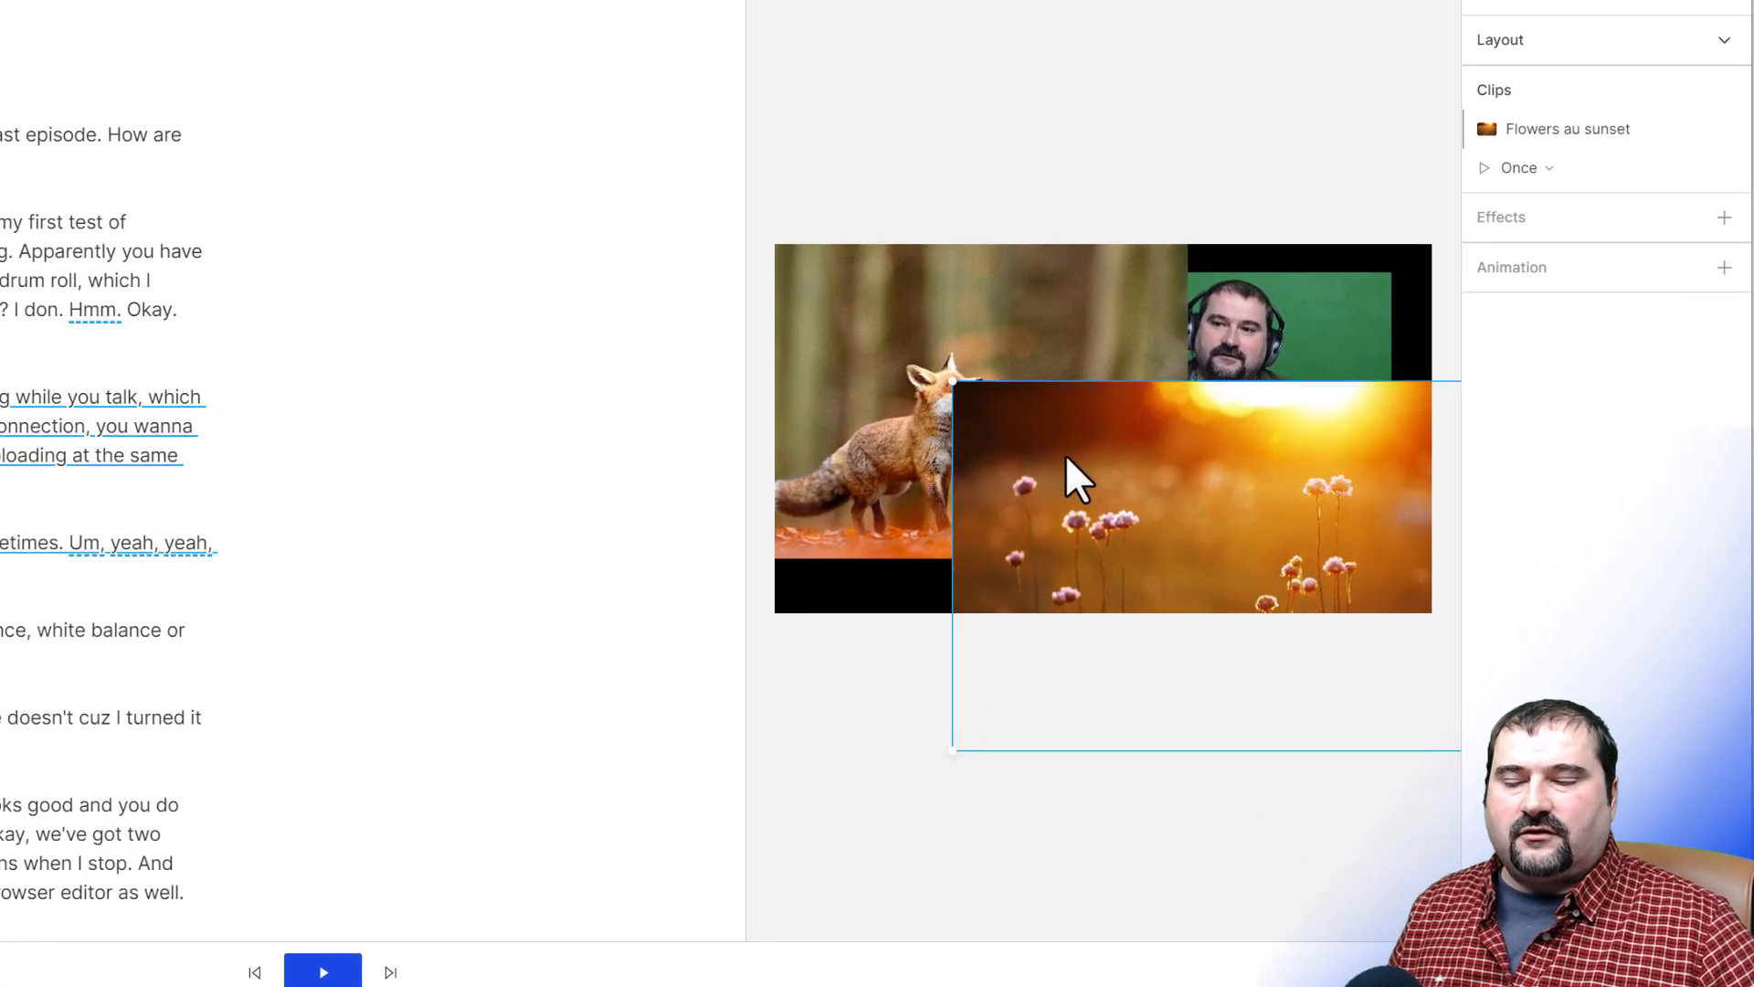
{"action": "left_click_drag", "start_coordinate": [1066, 453], "coordinate": [1104, 403]}
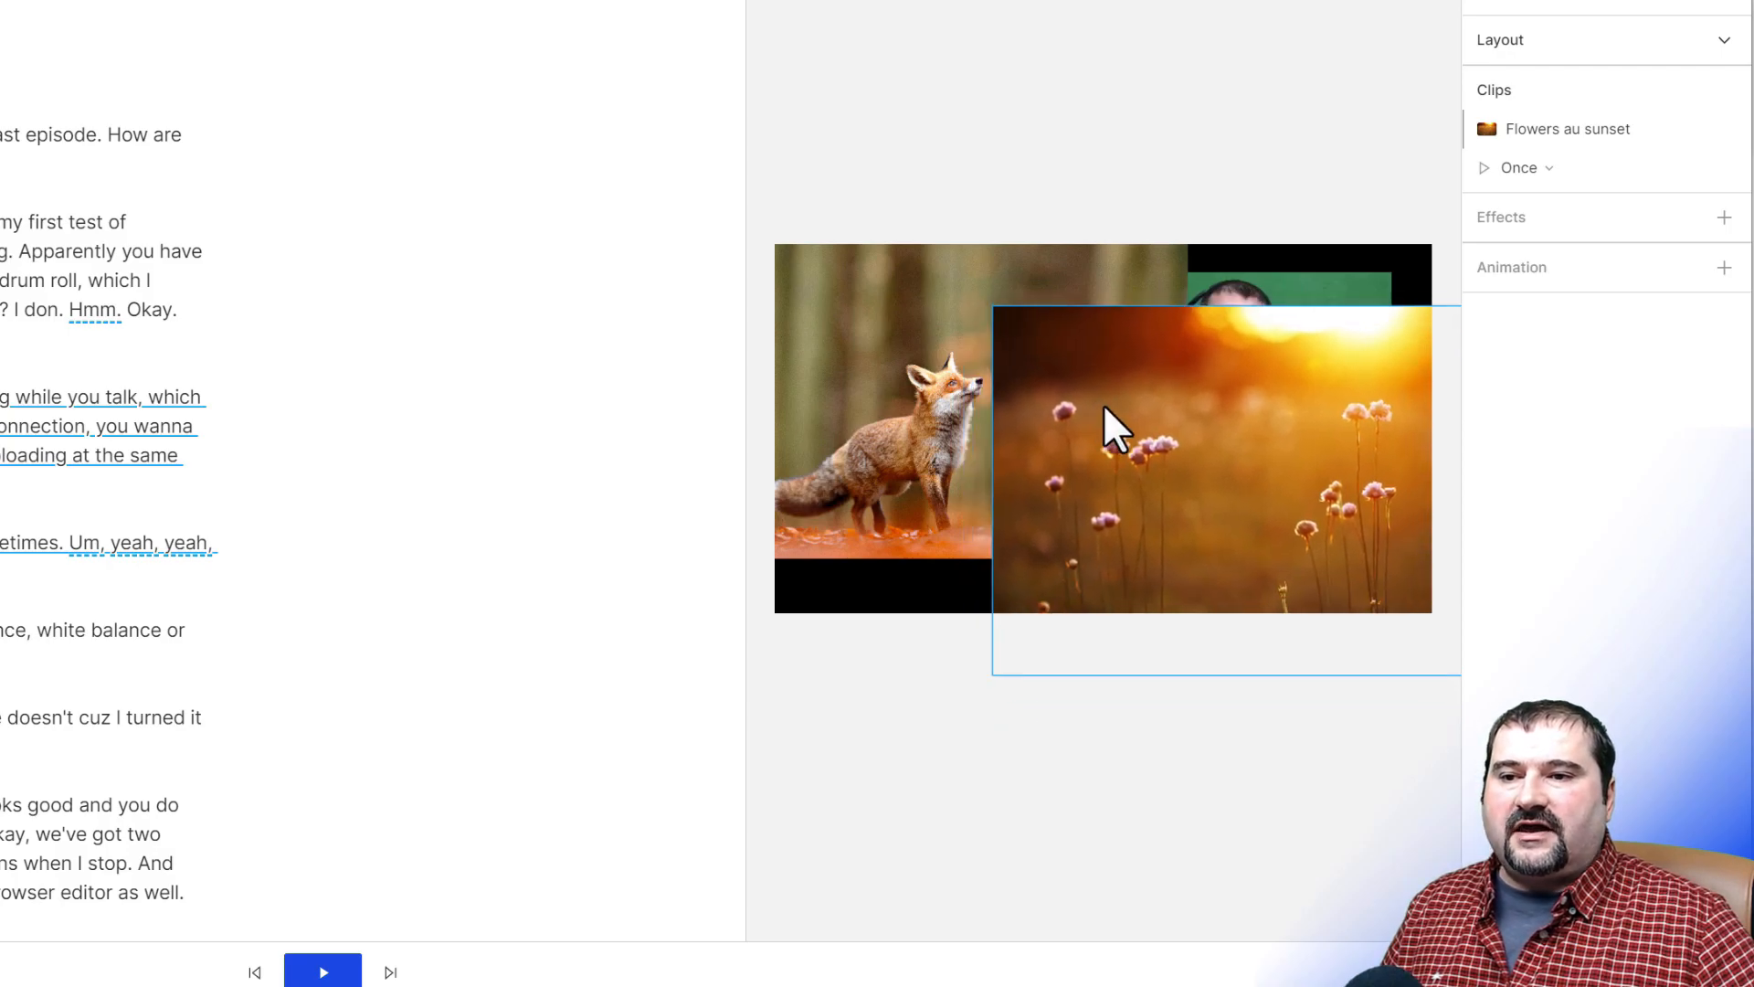
{"action": "left_click_drag", "start_coordinate": [905, 393], "coordinate": [934, 414]}
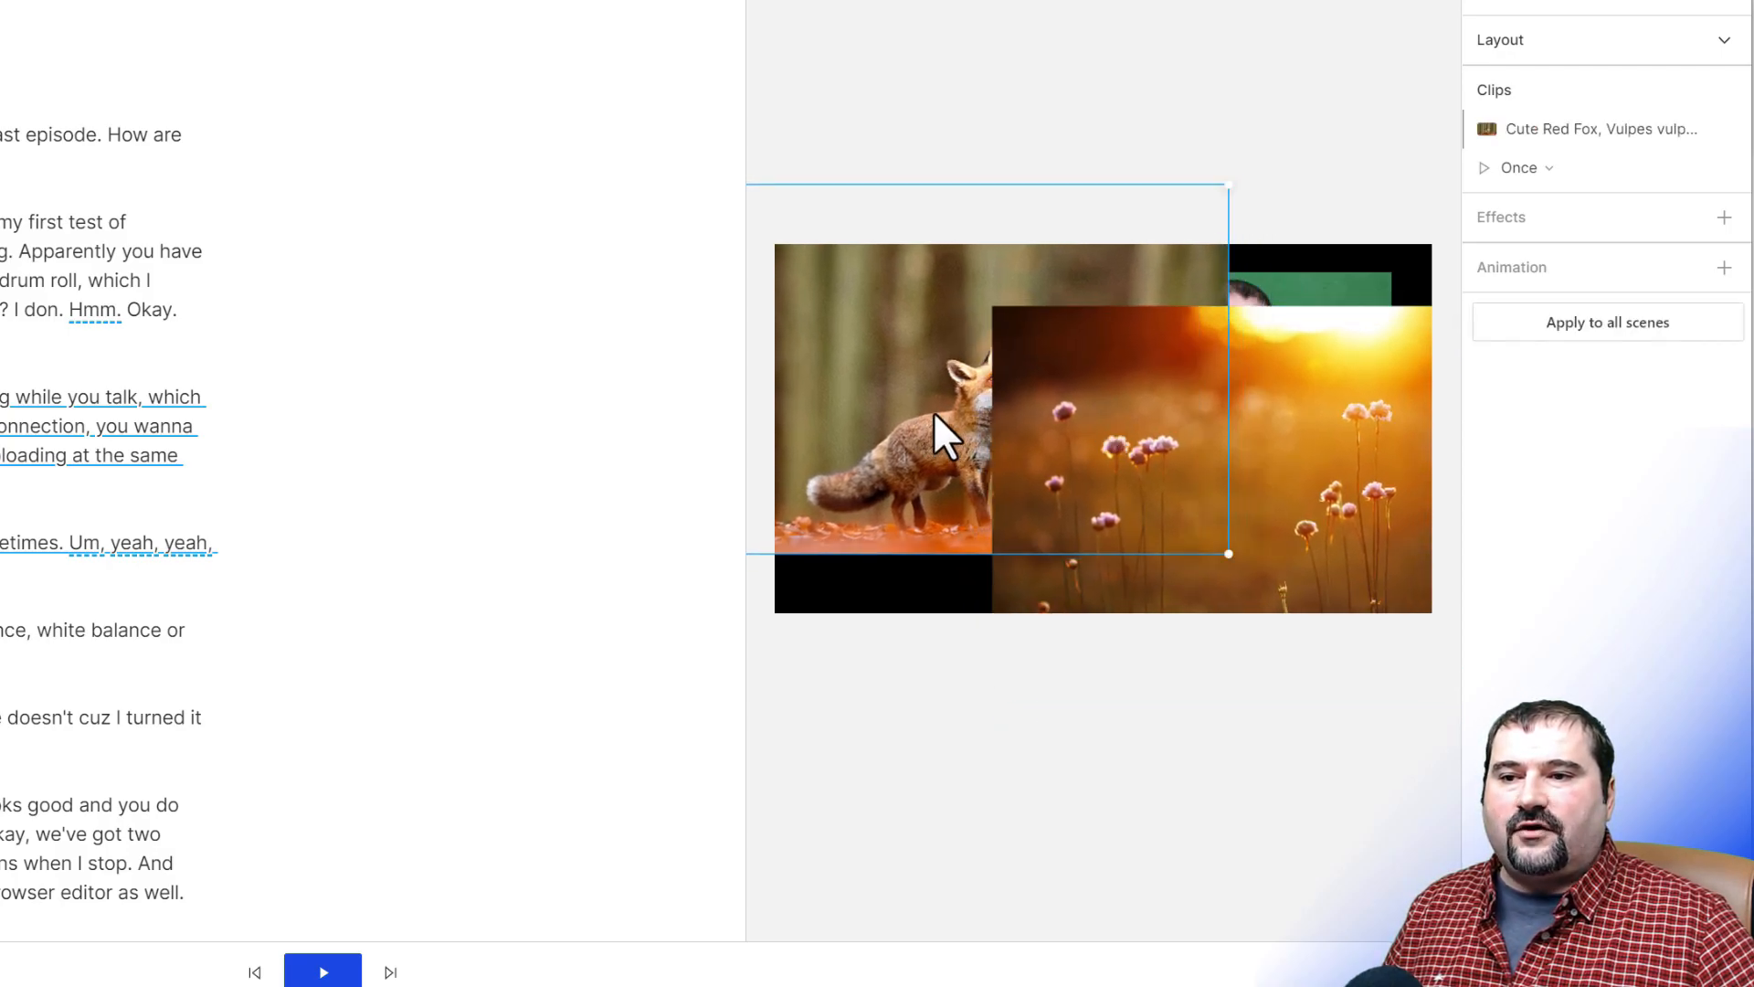
Change the red fox layer's stacking order by moving it forward, backward, and forward again over the sunset flowers
{"action": "right_click", "coordinate": [924, 375]}
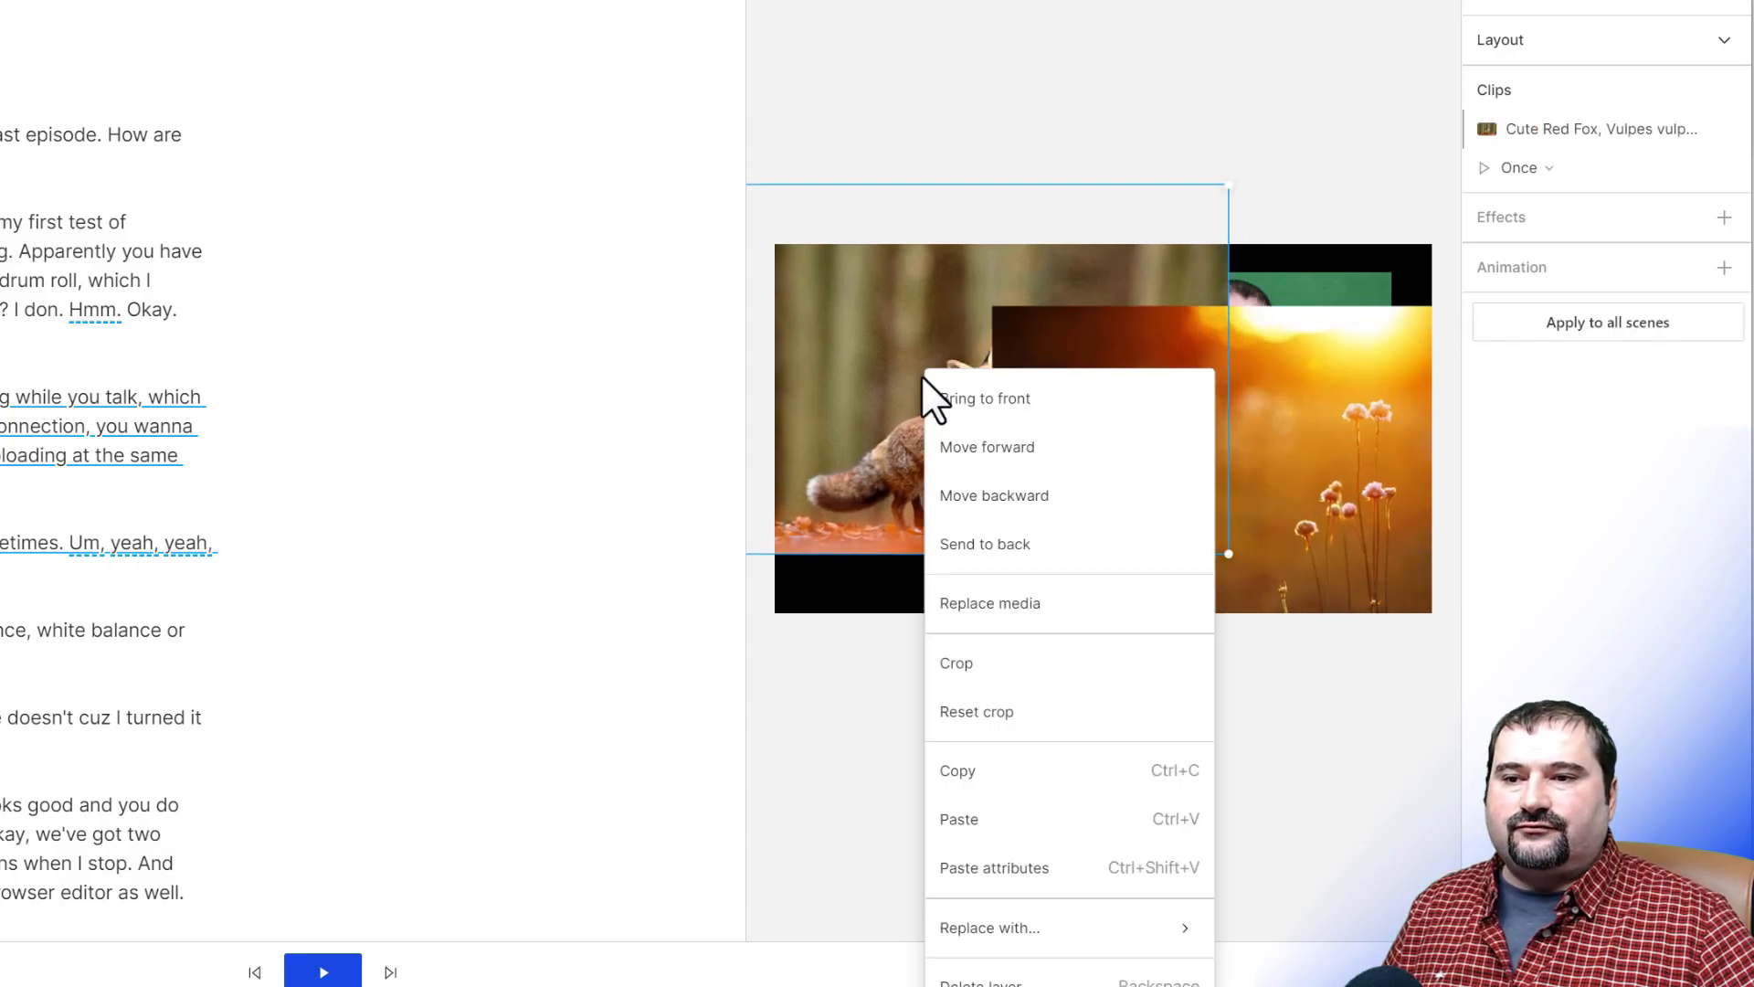
{"action": "left_click", "coordinate": [966, 463]}
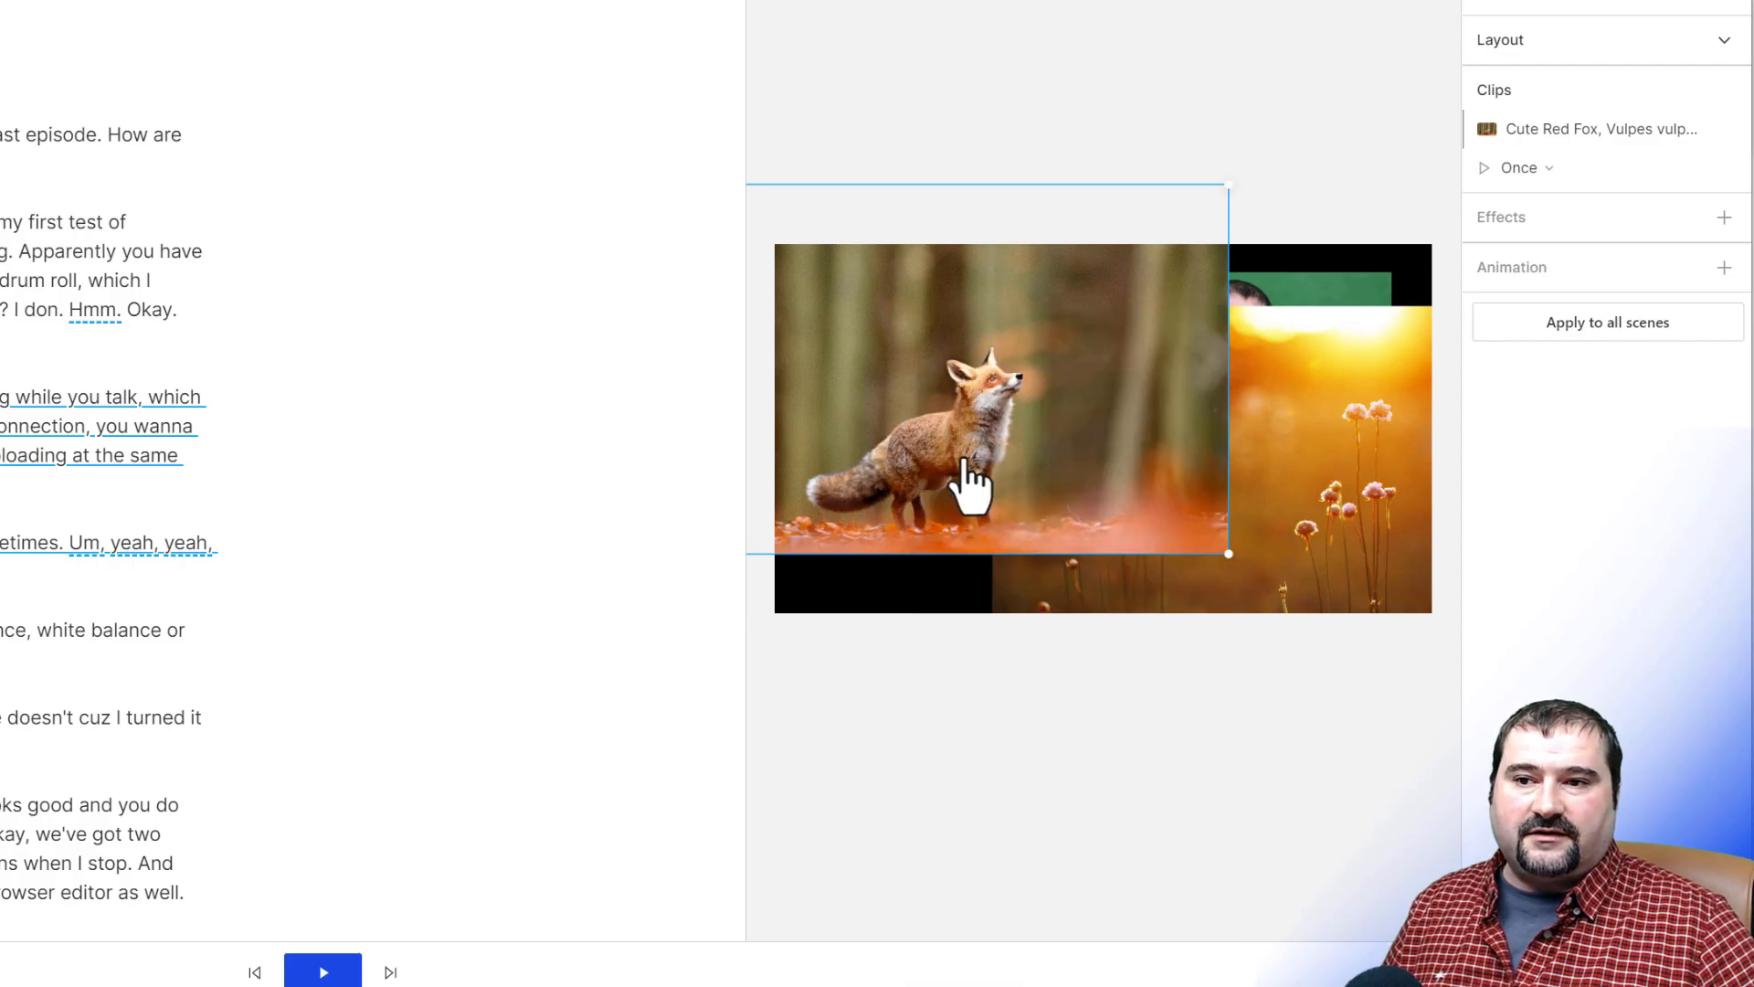
{"action": "right_click", "coordinate": [967, 437]}
{"action": "left_click", "coordinate": [1044, 562]}
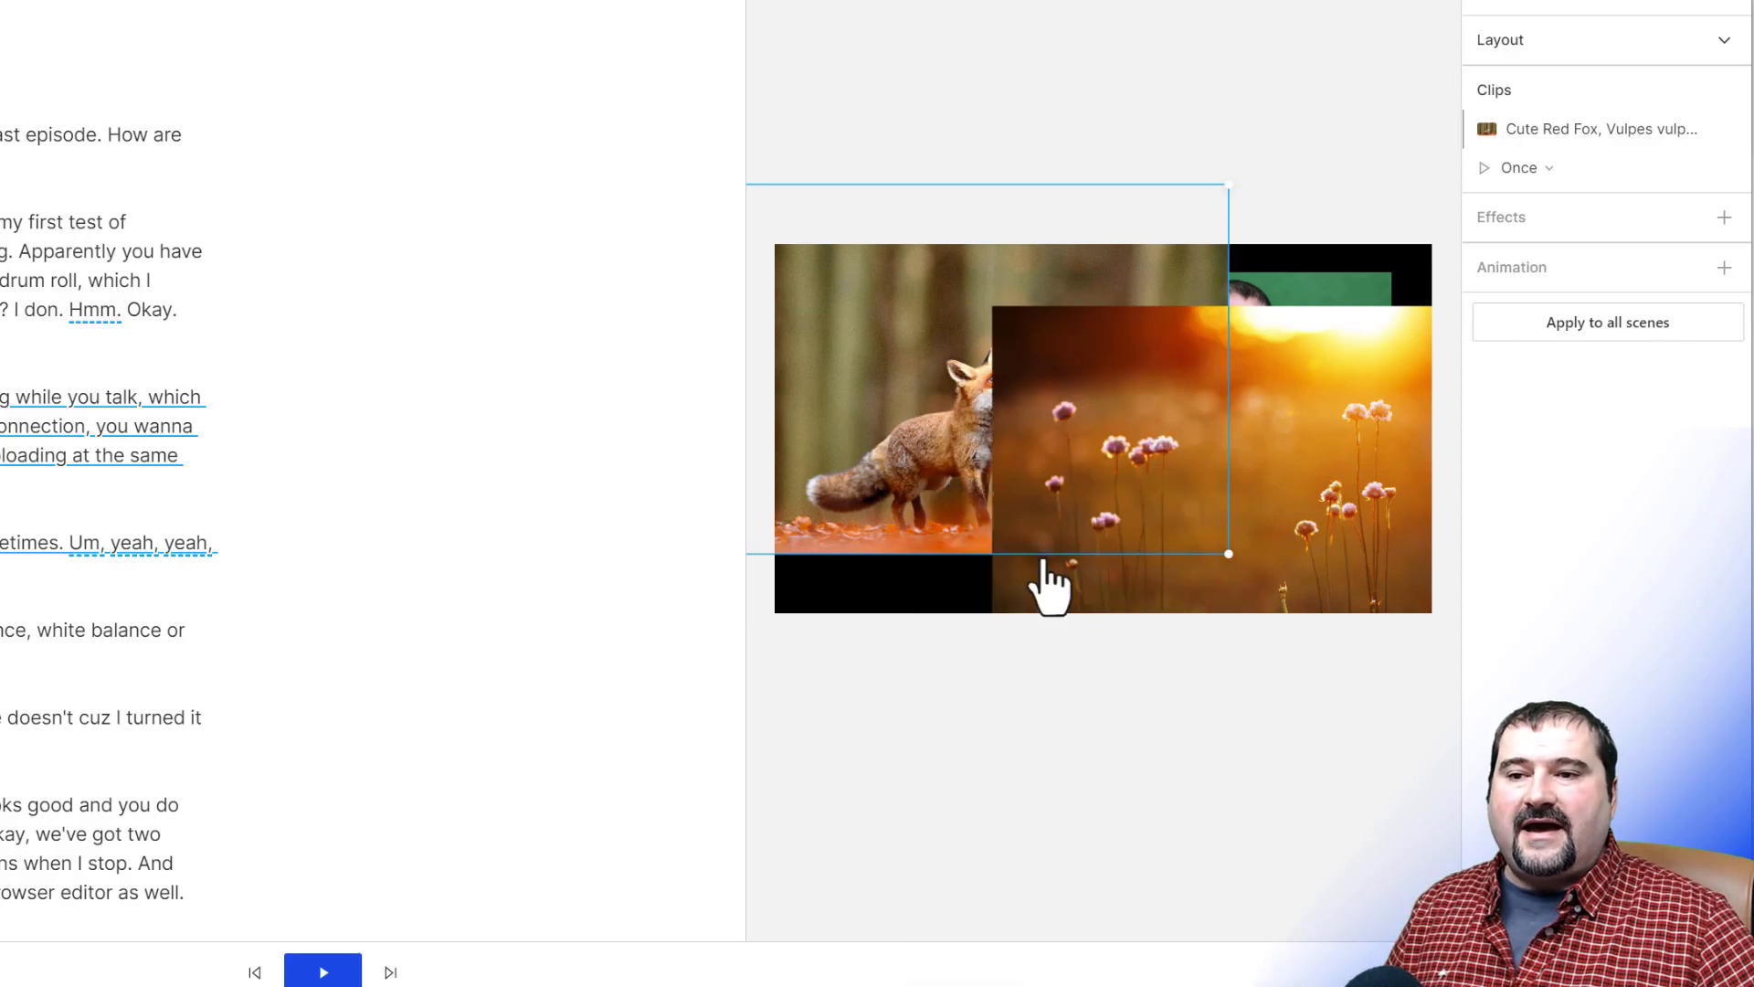
{"action": "right_click", "coordinate": [979, 470]}
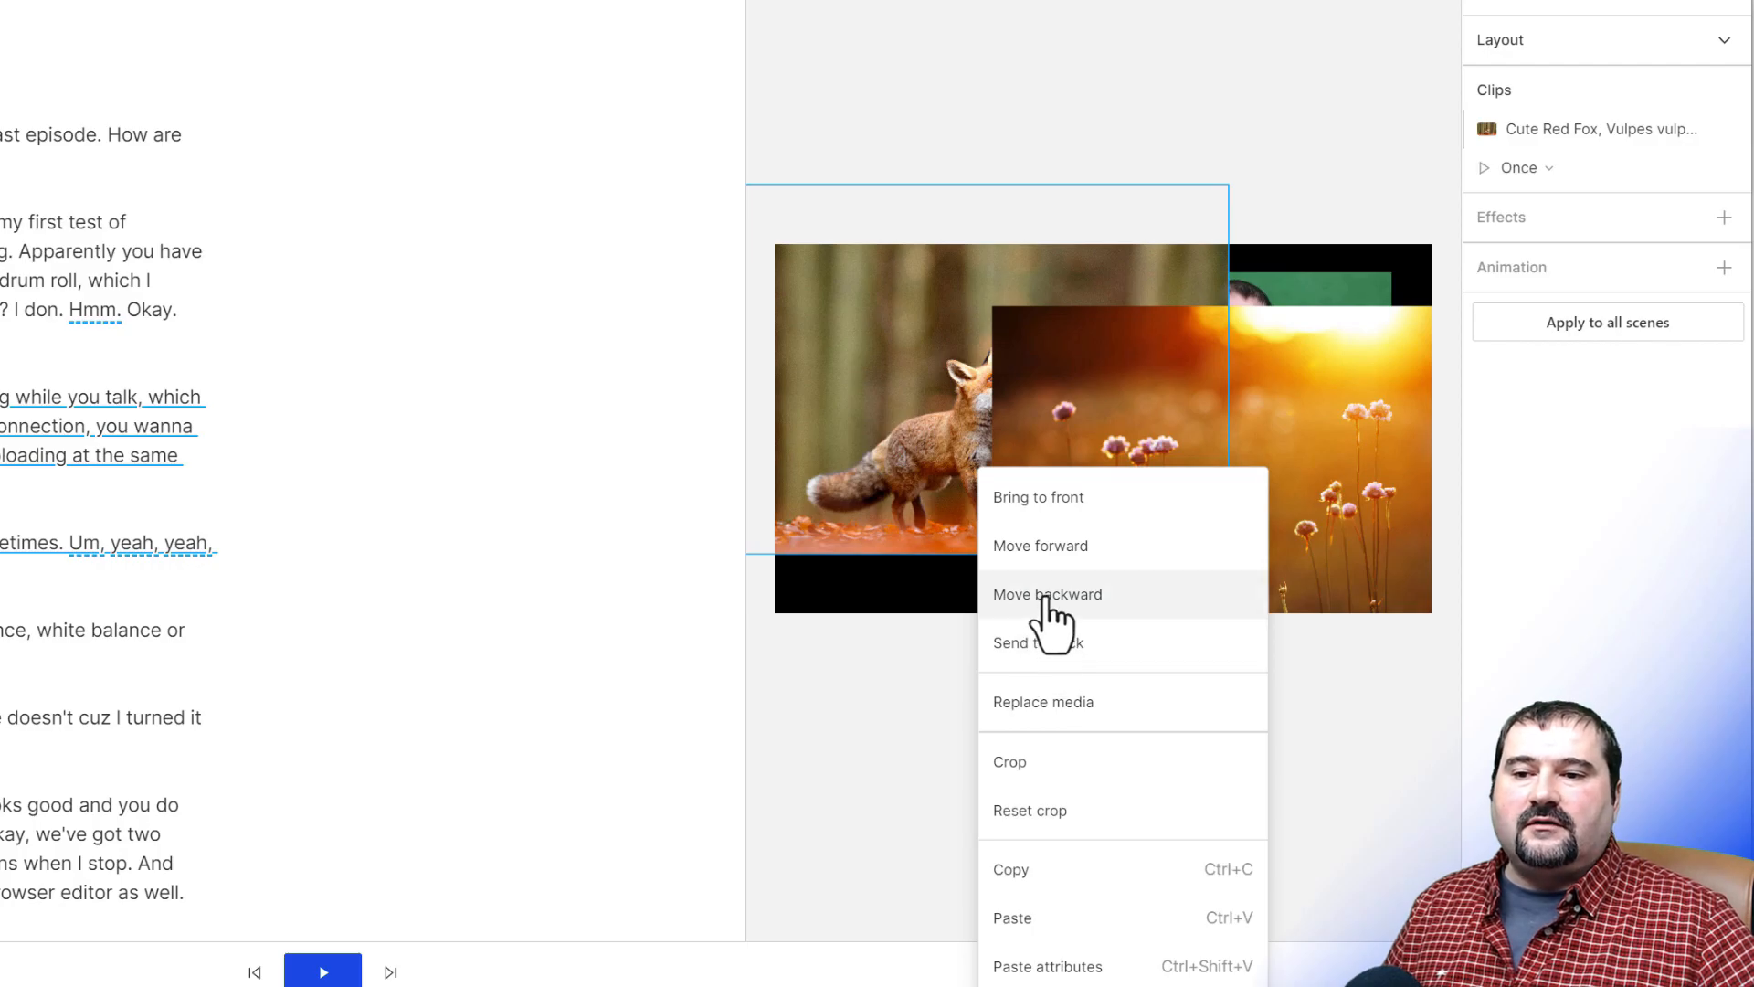
{"action": "left_click", "coordinate": [1048, 549]}
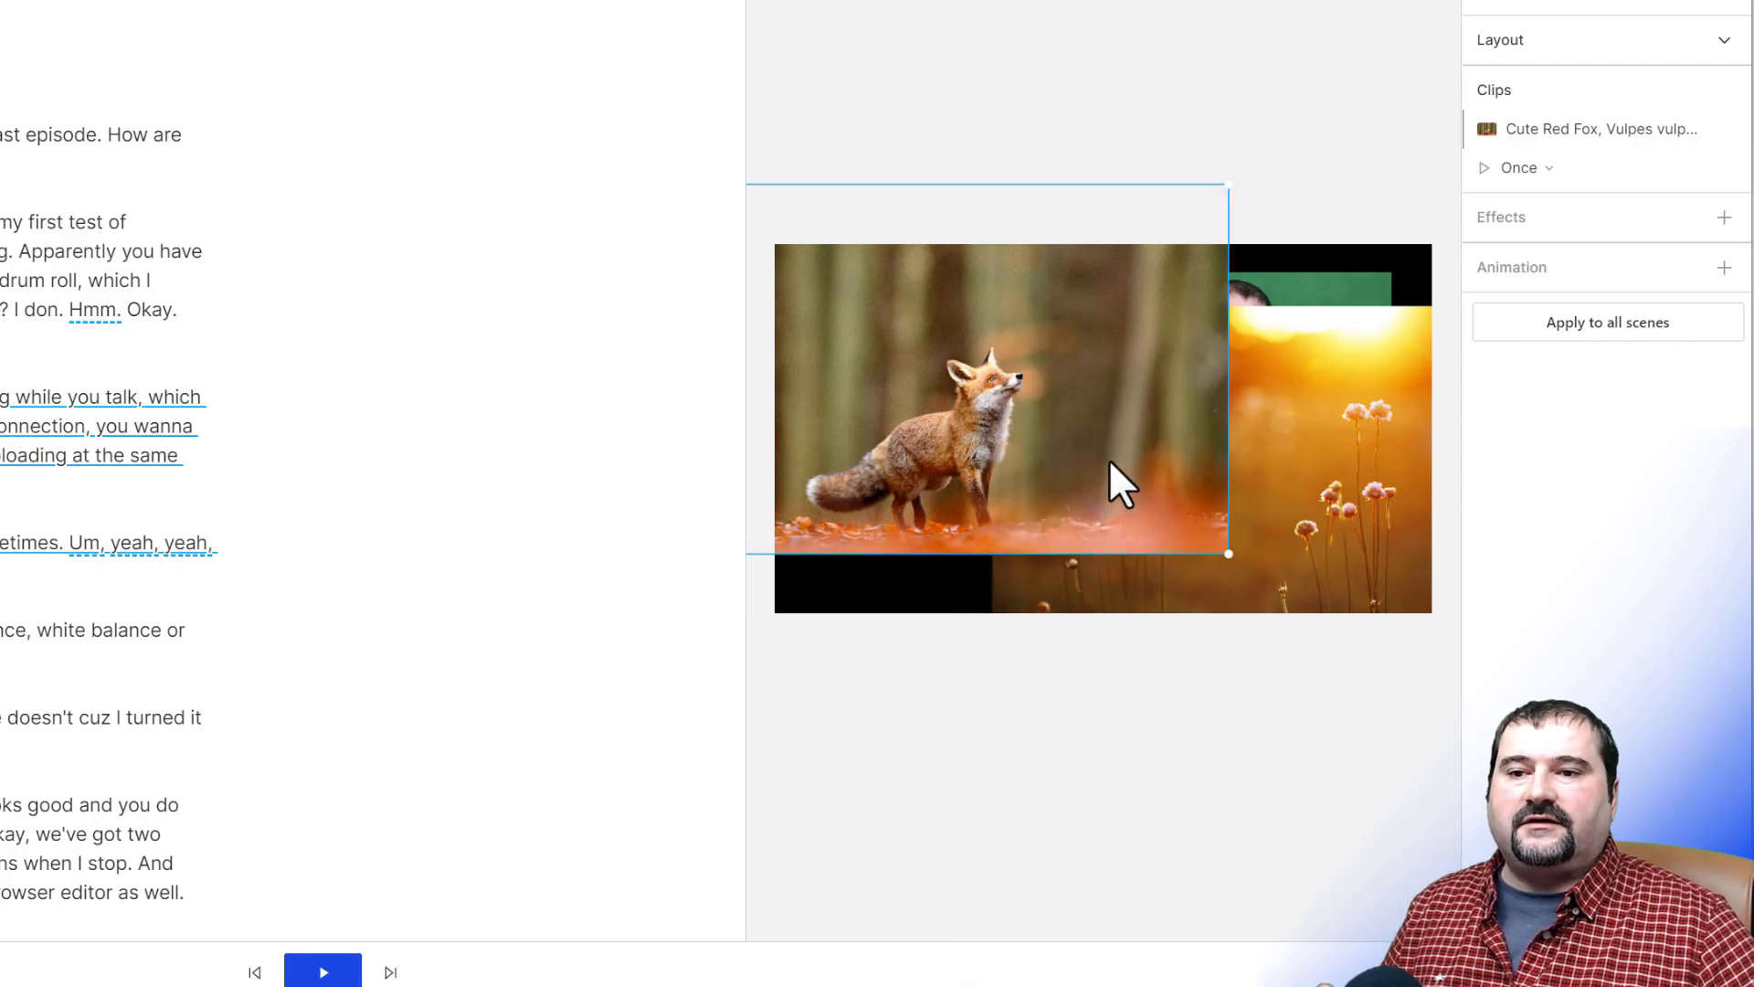
Shift the red fox layer left to uncover more of the speaker video, and enlarge the timeline to inspect the stacked media tracks
{"action": "left_click_drag", "start_coordinate": [1077, 468], "coordinate": [1017, 488]}
{"action": "left_click", "coordinate": [1215, 272]}
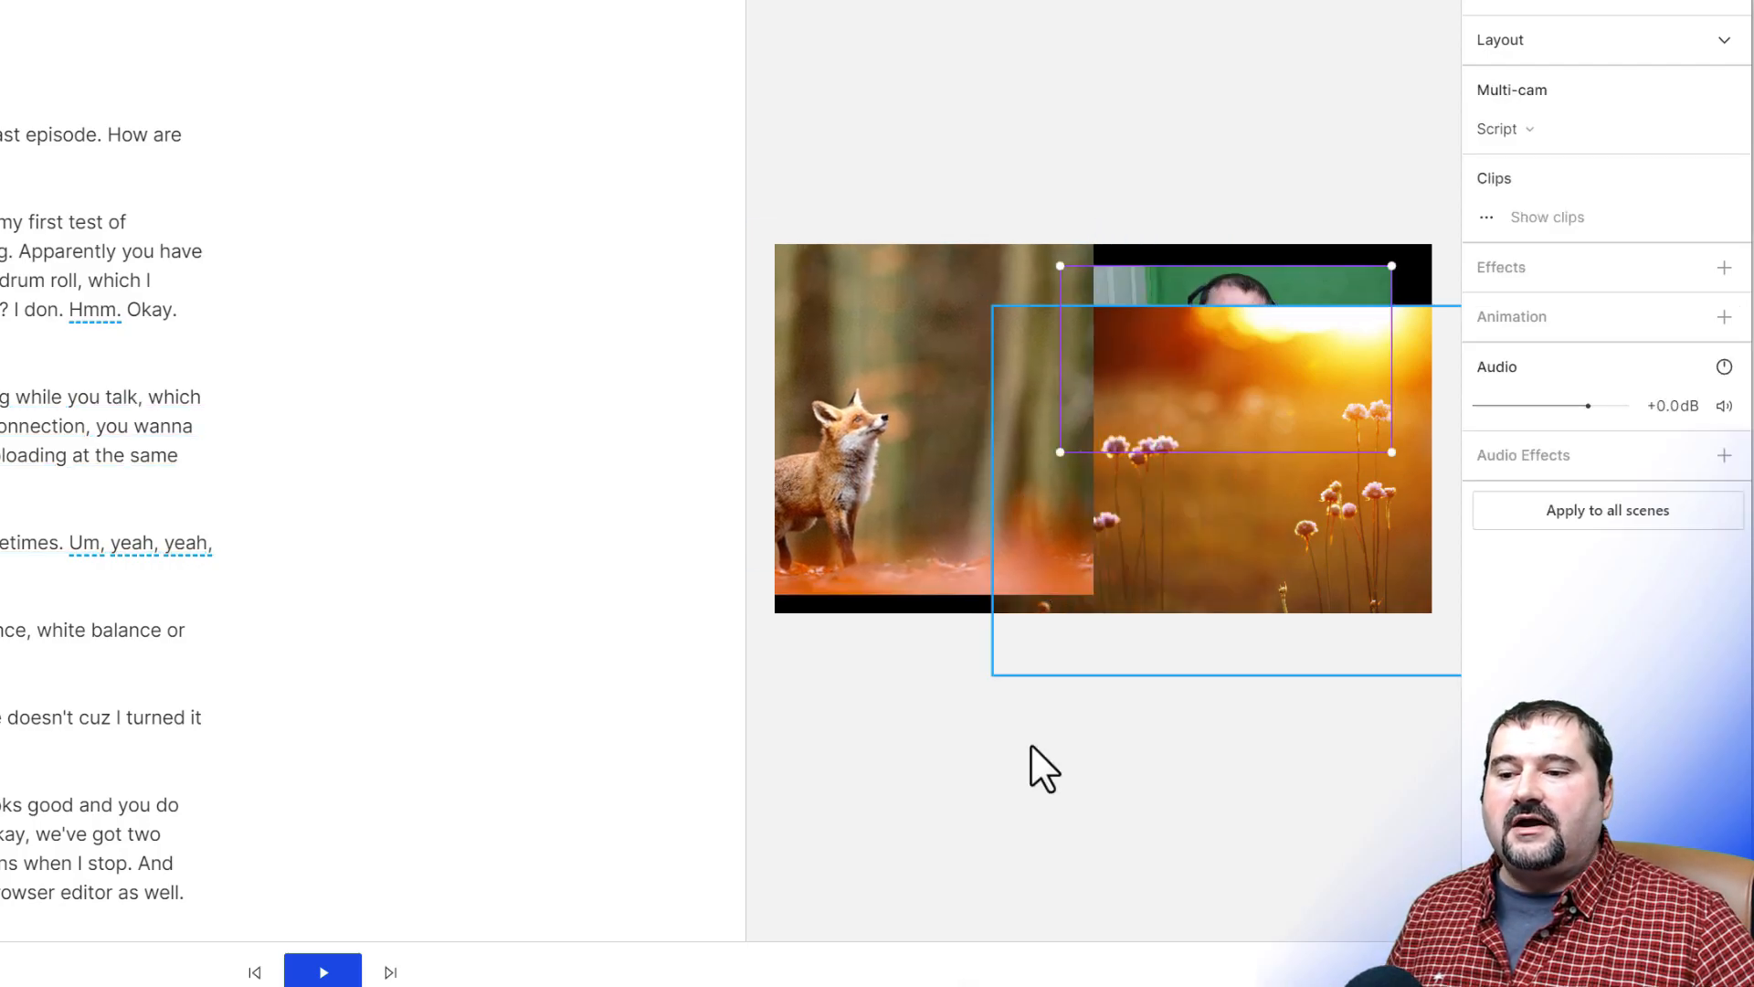
{"action": "left_click_drag", "start_coordinate": [892, 946], "coordinate": [885, 677]}
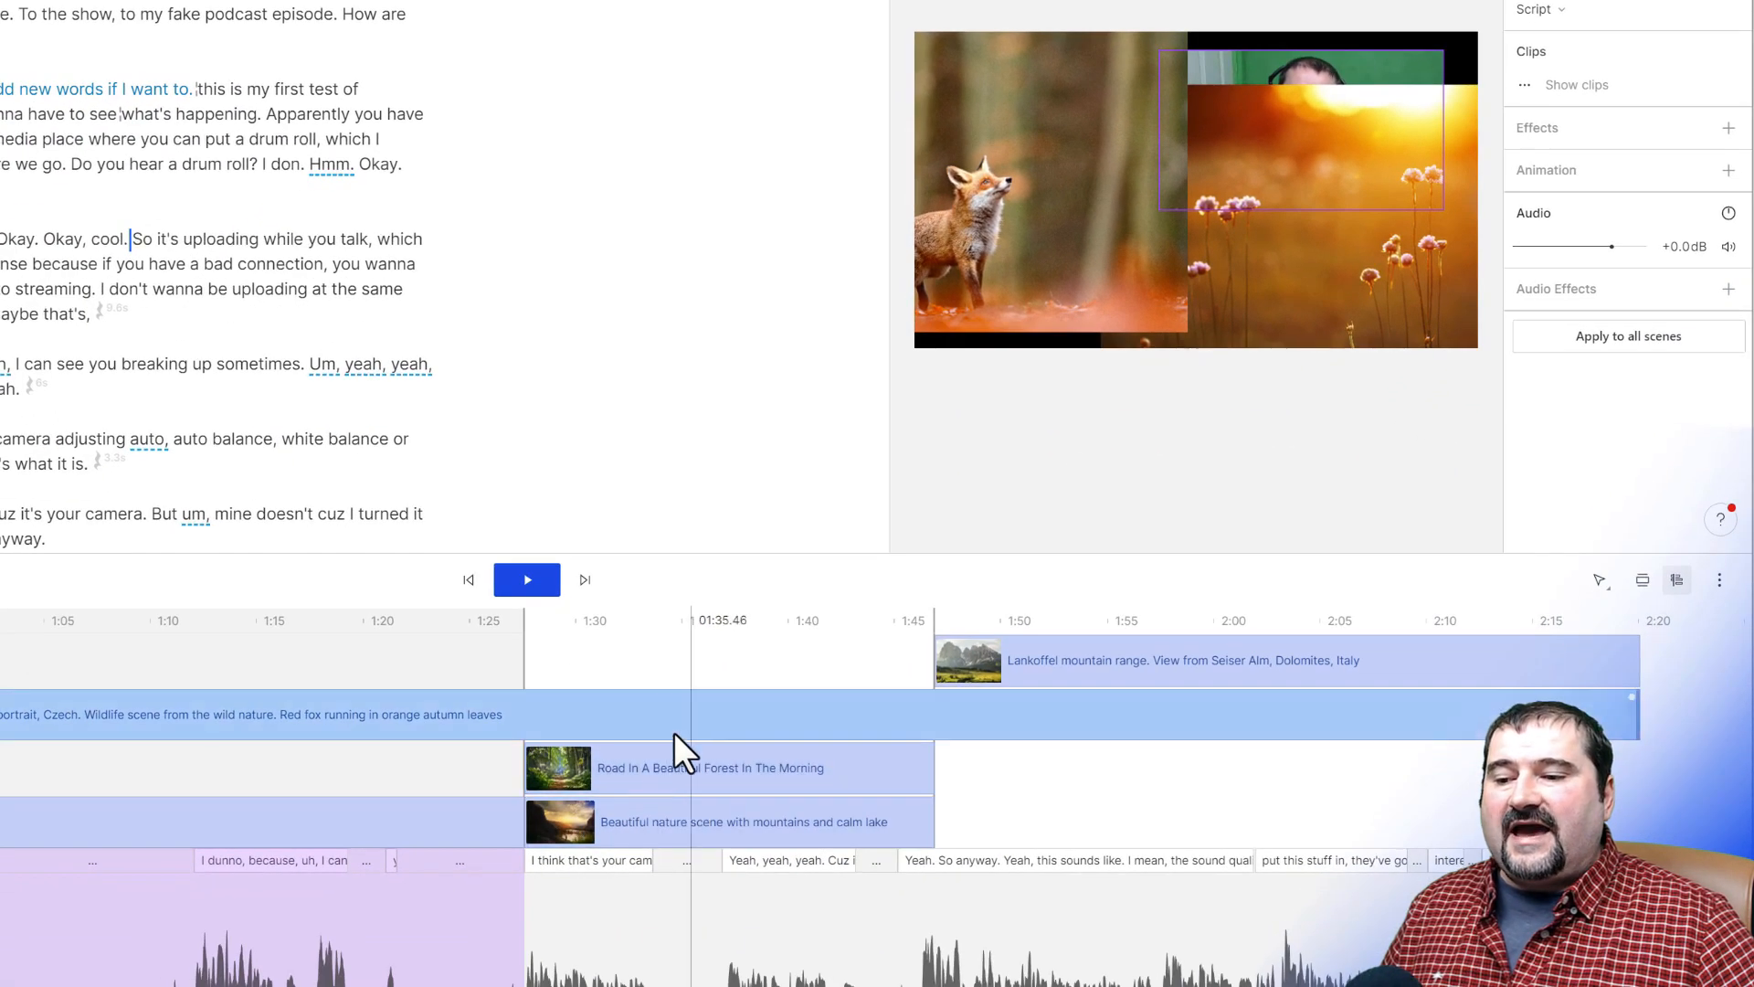
{"action": "left_click", "coordinate": [693, 748]}
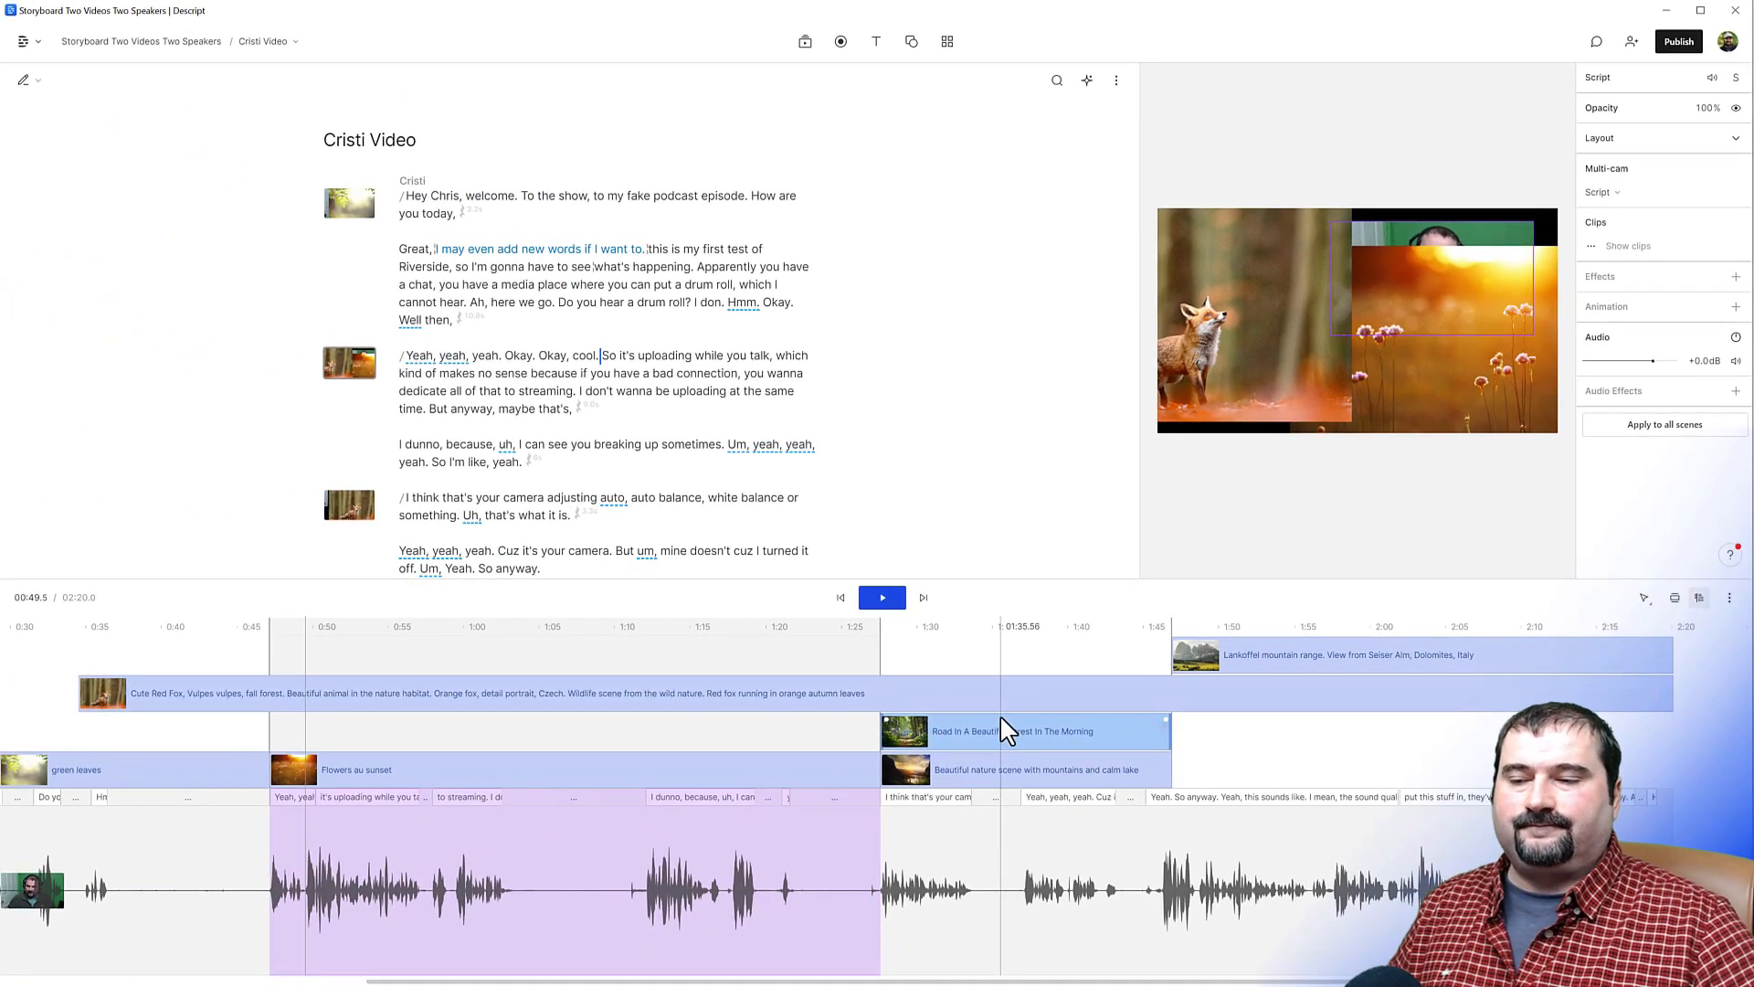
Place the script cursor after "maybe that's,", open My Templates in the template gallery, and start a new template
{"action": "left_click", "coordinate": [791, 418]}
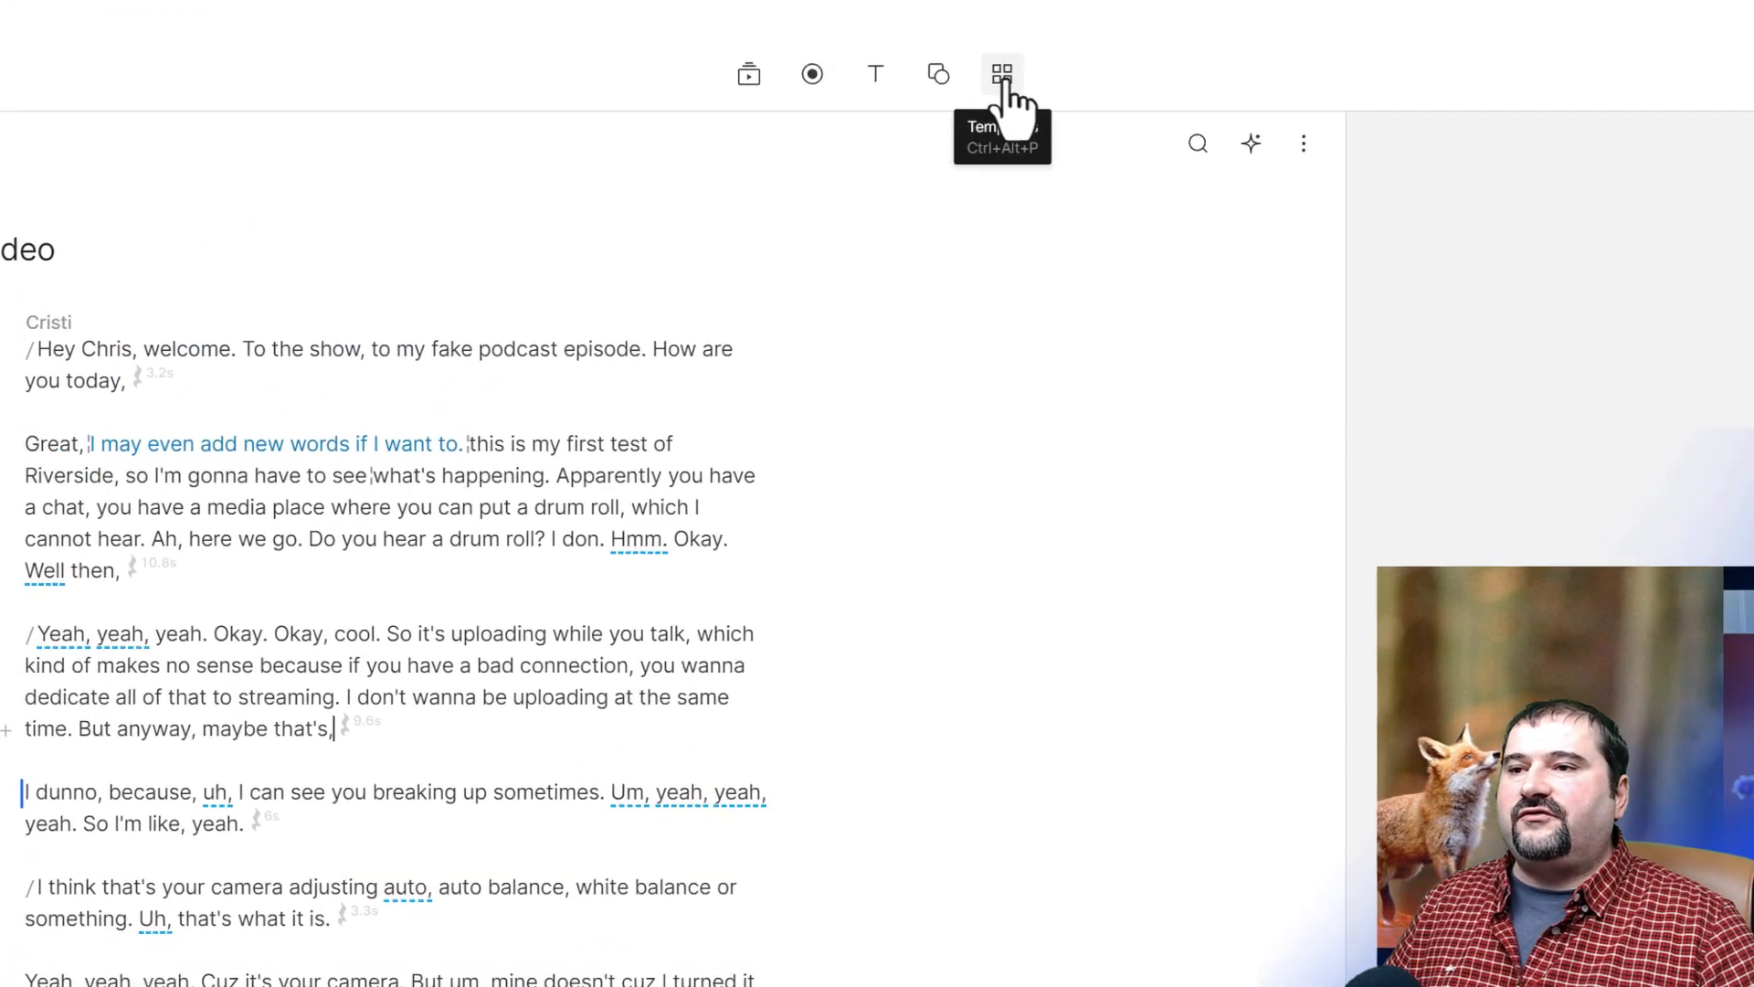
{"action": "left_click", "coordinate": [1002, 73]}
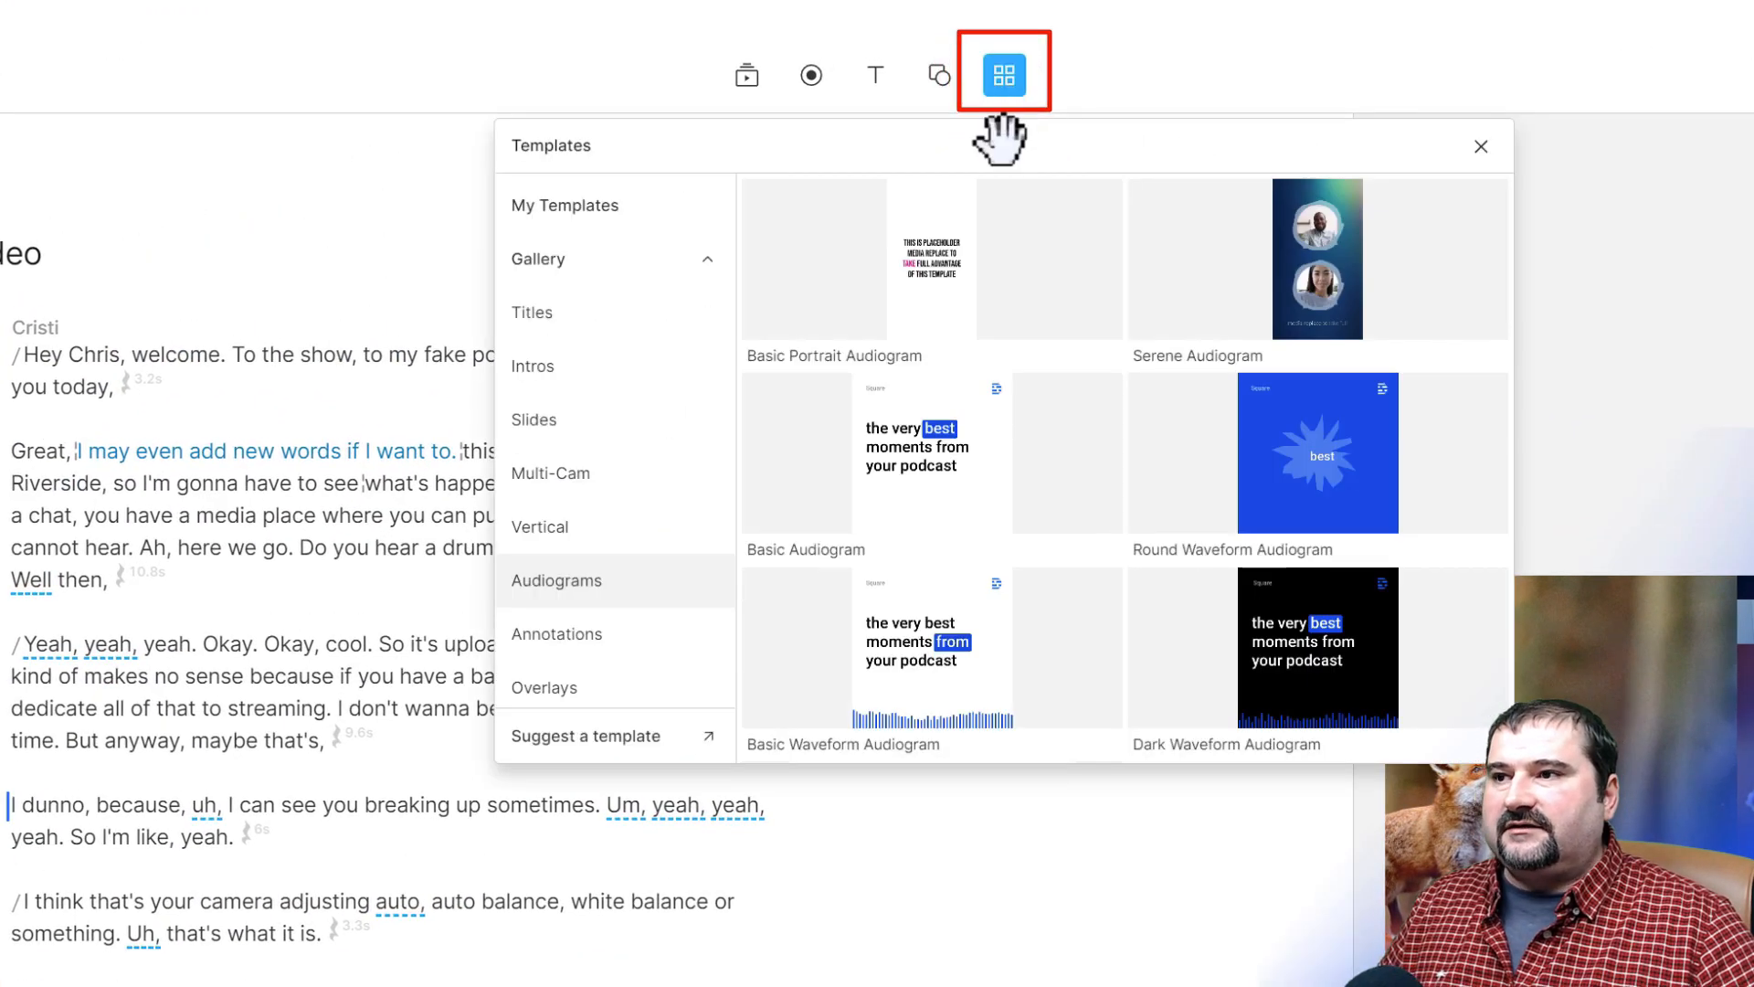
{"action": "left_click_drag", "start_coordinate": [999, 137], "coordinate": [791, 297]}
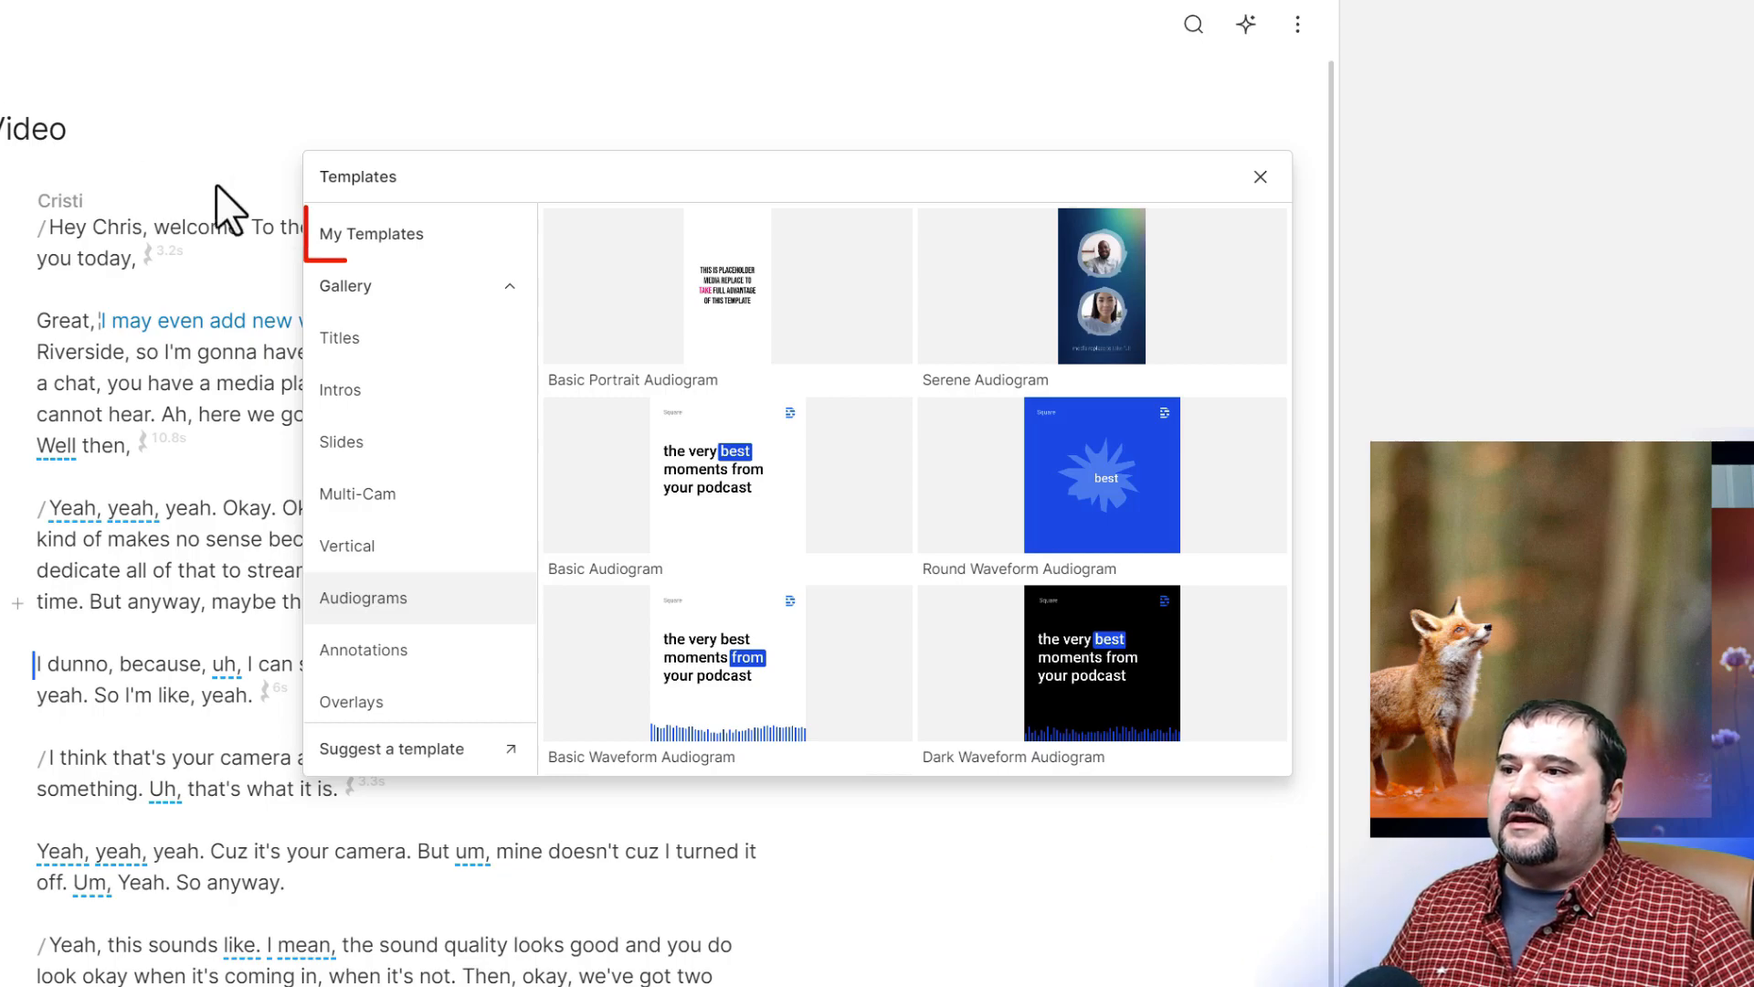
{"action": "left_click", "coordinate": [360, 235]}
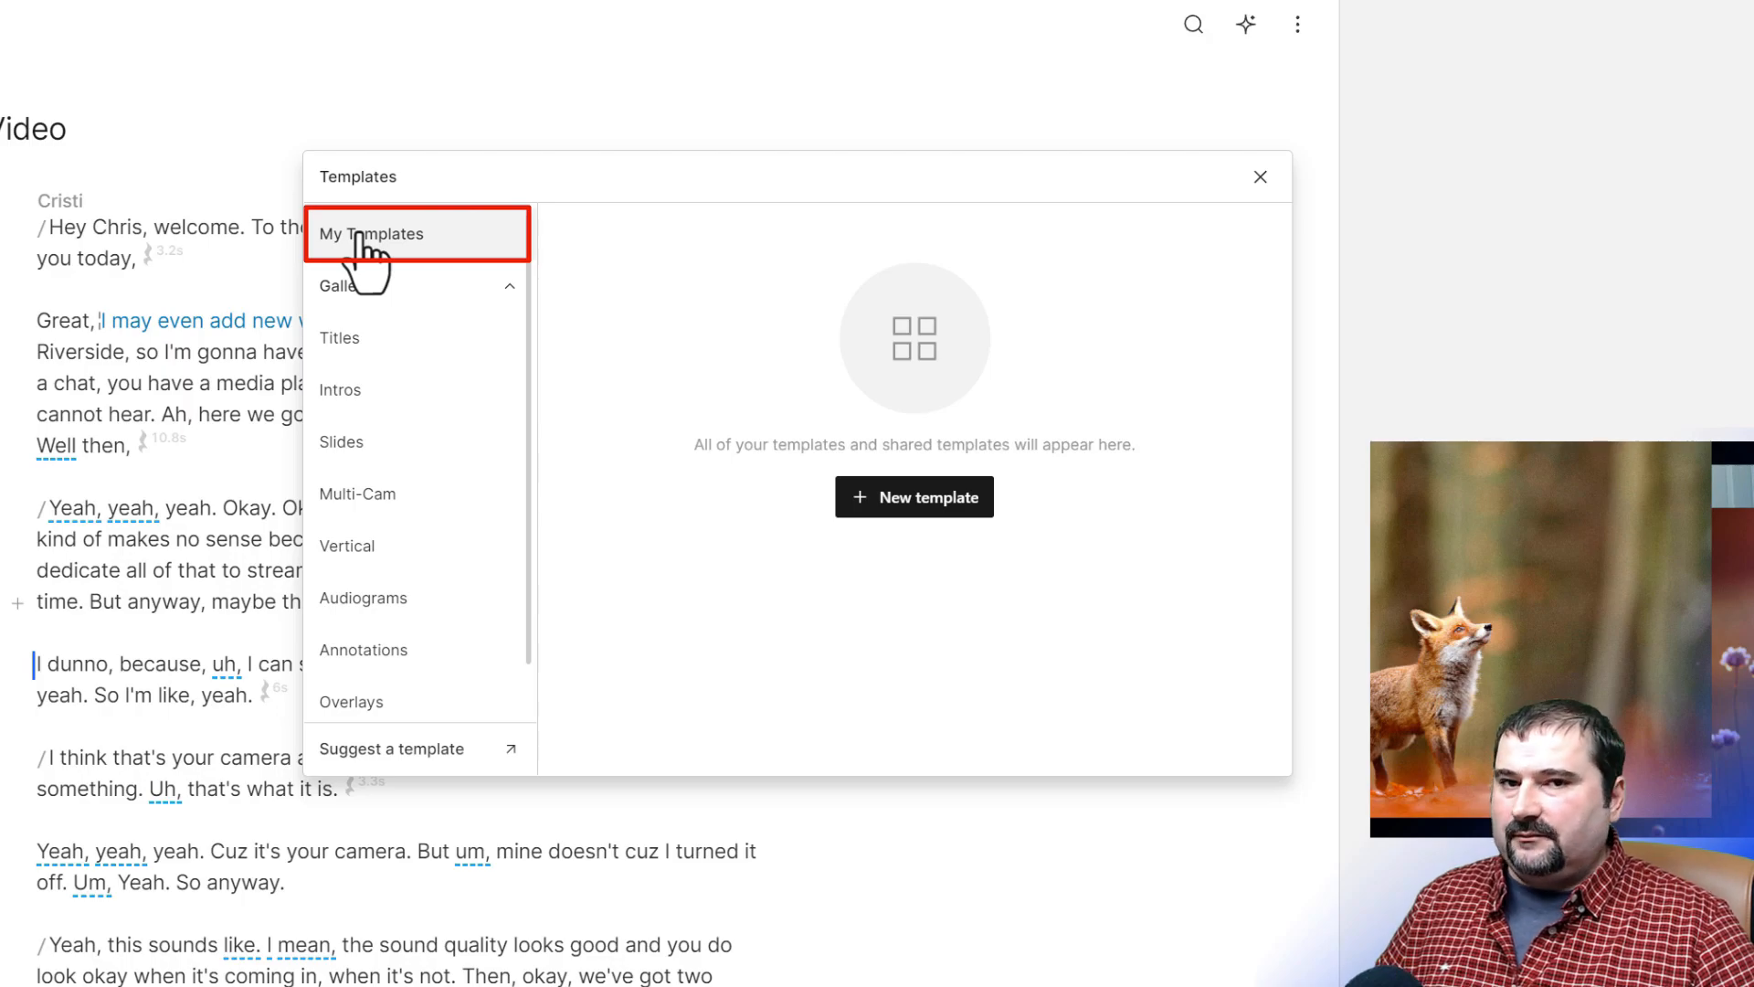
{"action": "left_click", "coordinate": [894, 501]}
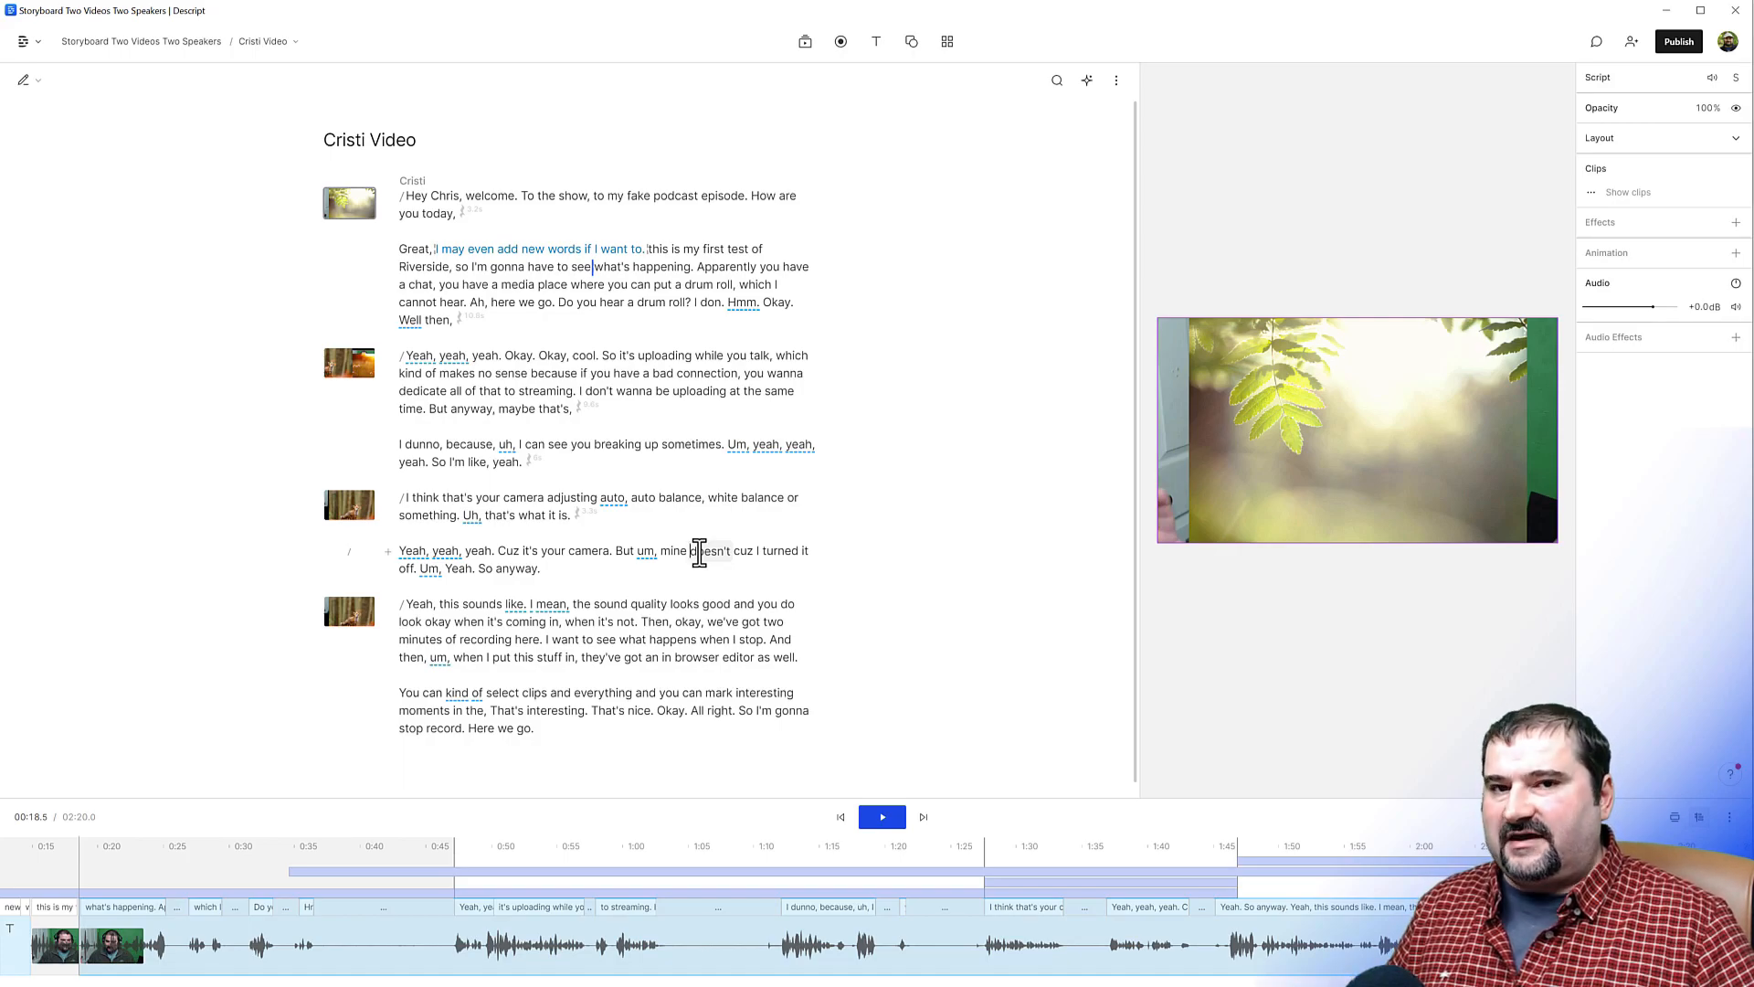
Place the script cursor before "my first test of Riverside" and set the script search to find filler words
{"action": "left_click", "coordinate": [686, 253]}
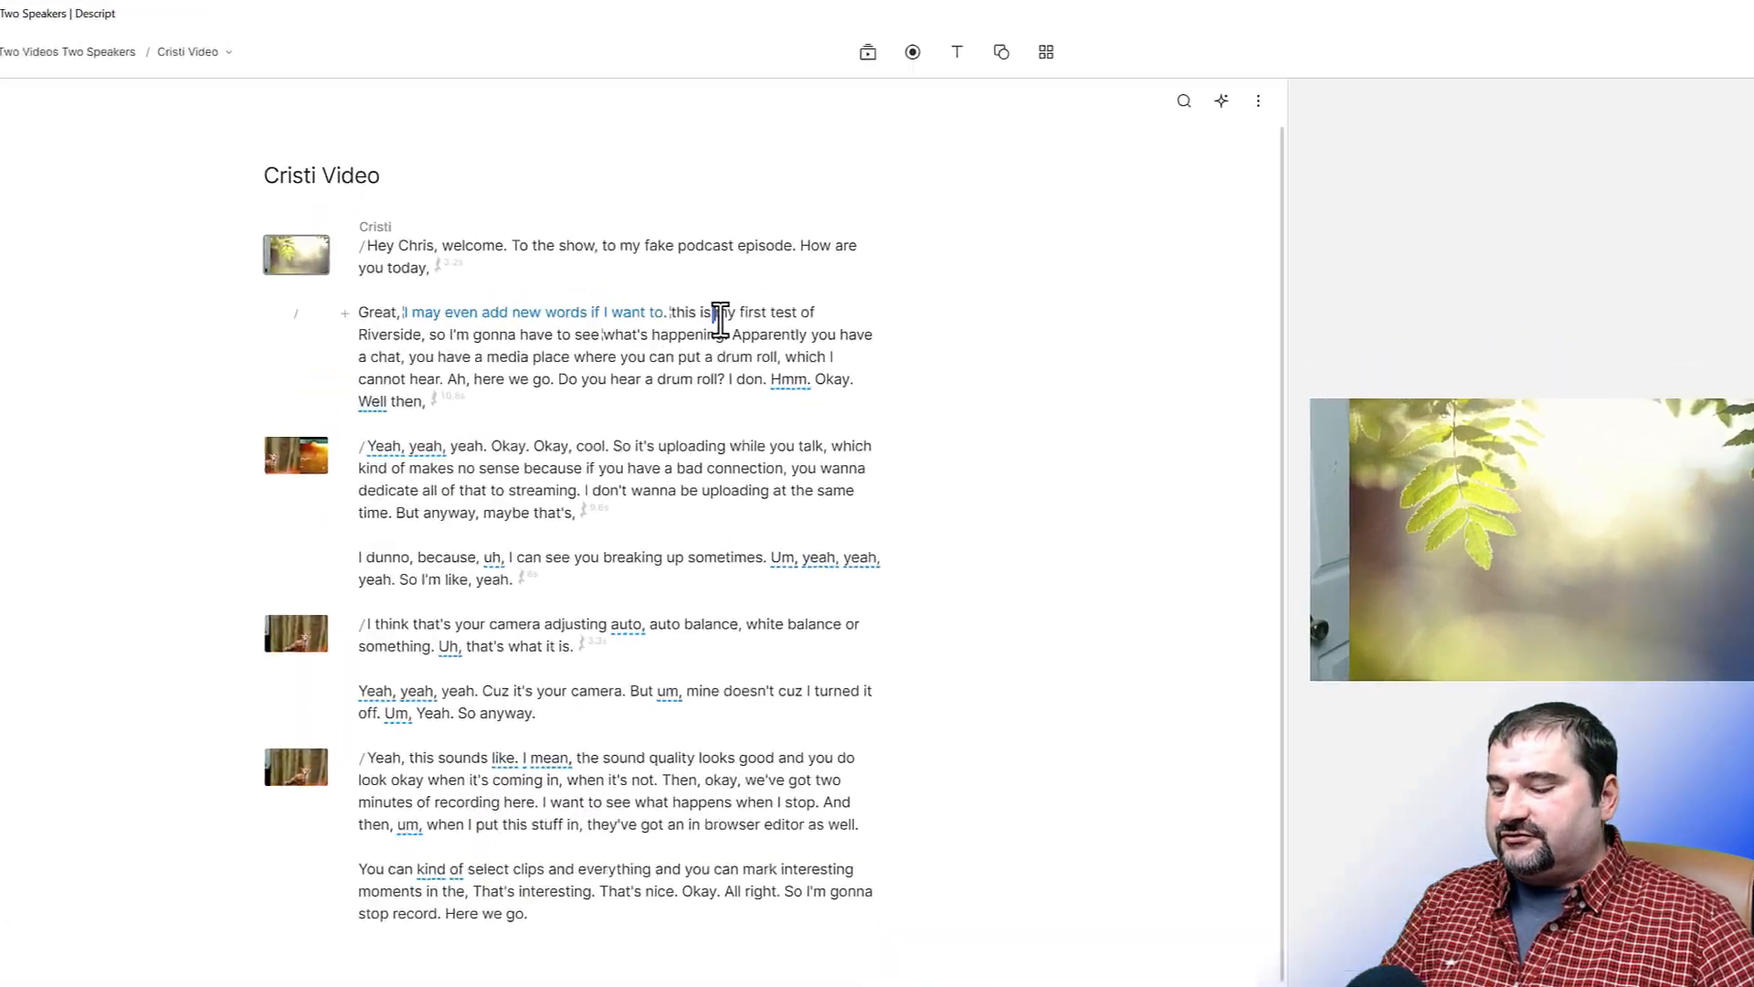
{"action": "key", "text": "ctrl+f"}
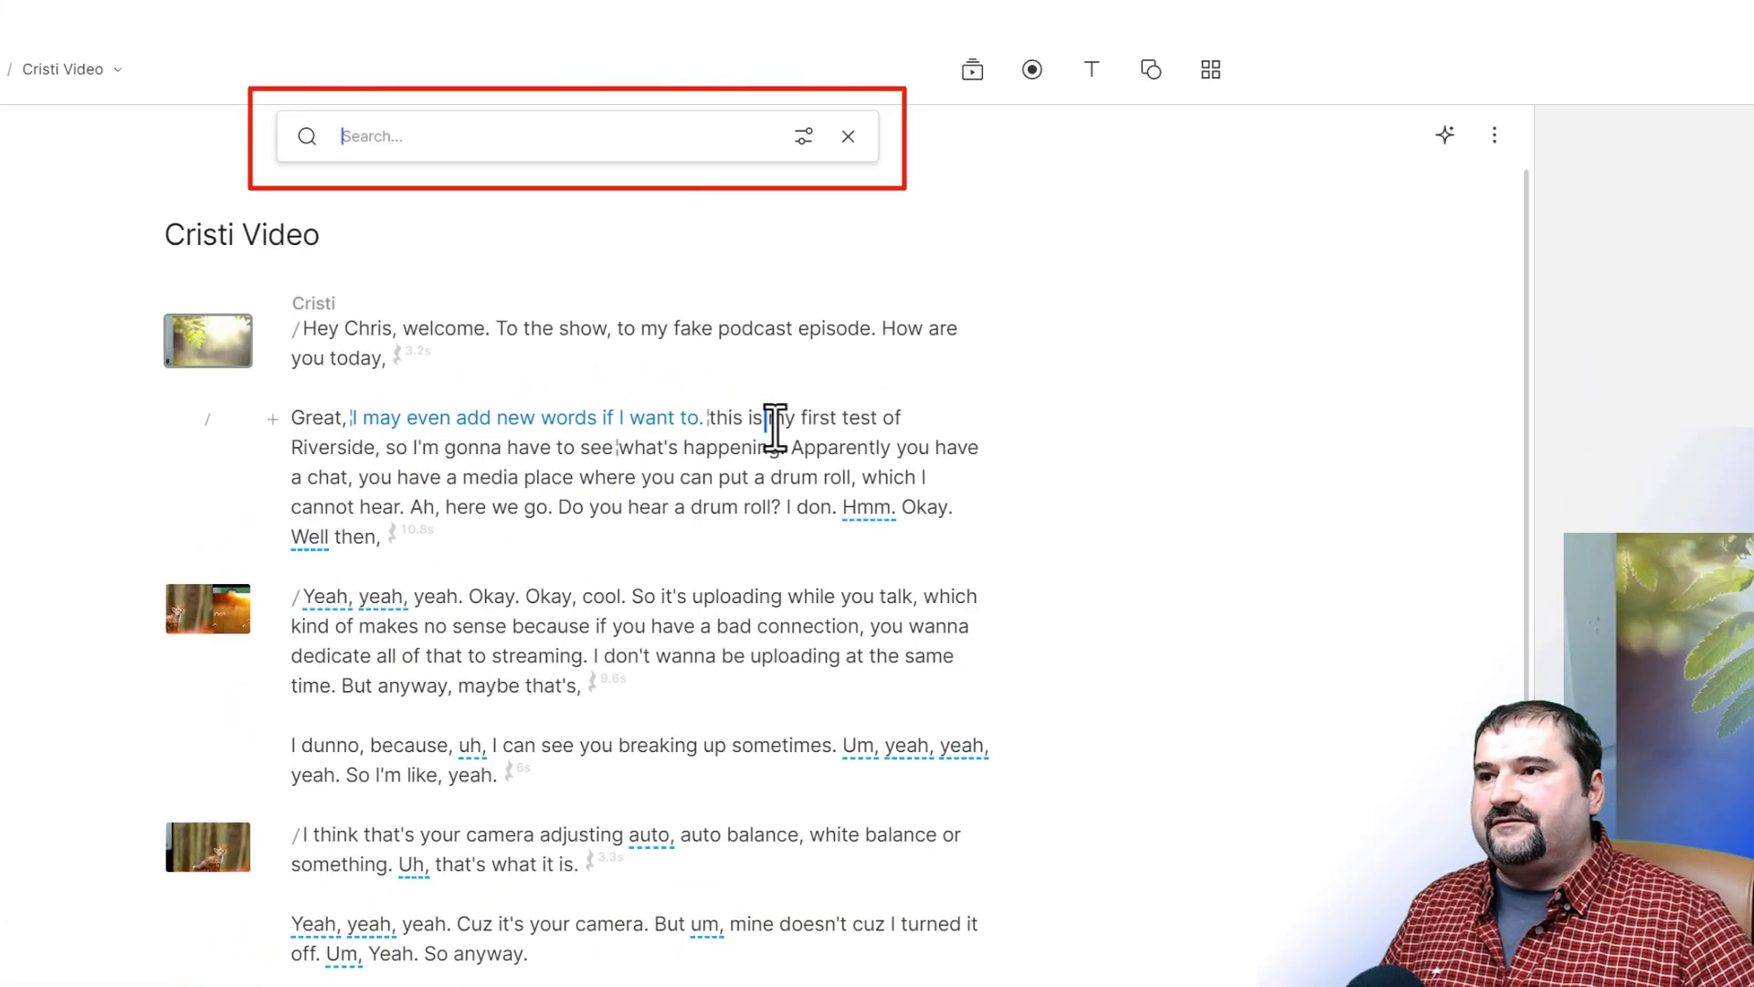
{"action": "left_click", "coordinate": [804, 139]}
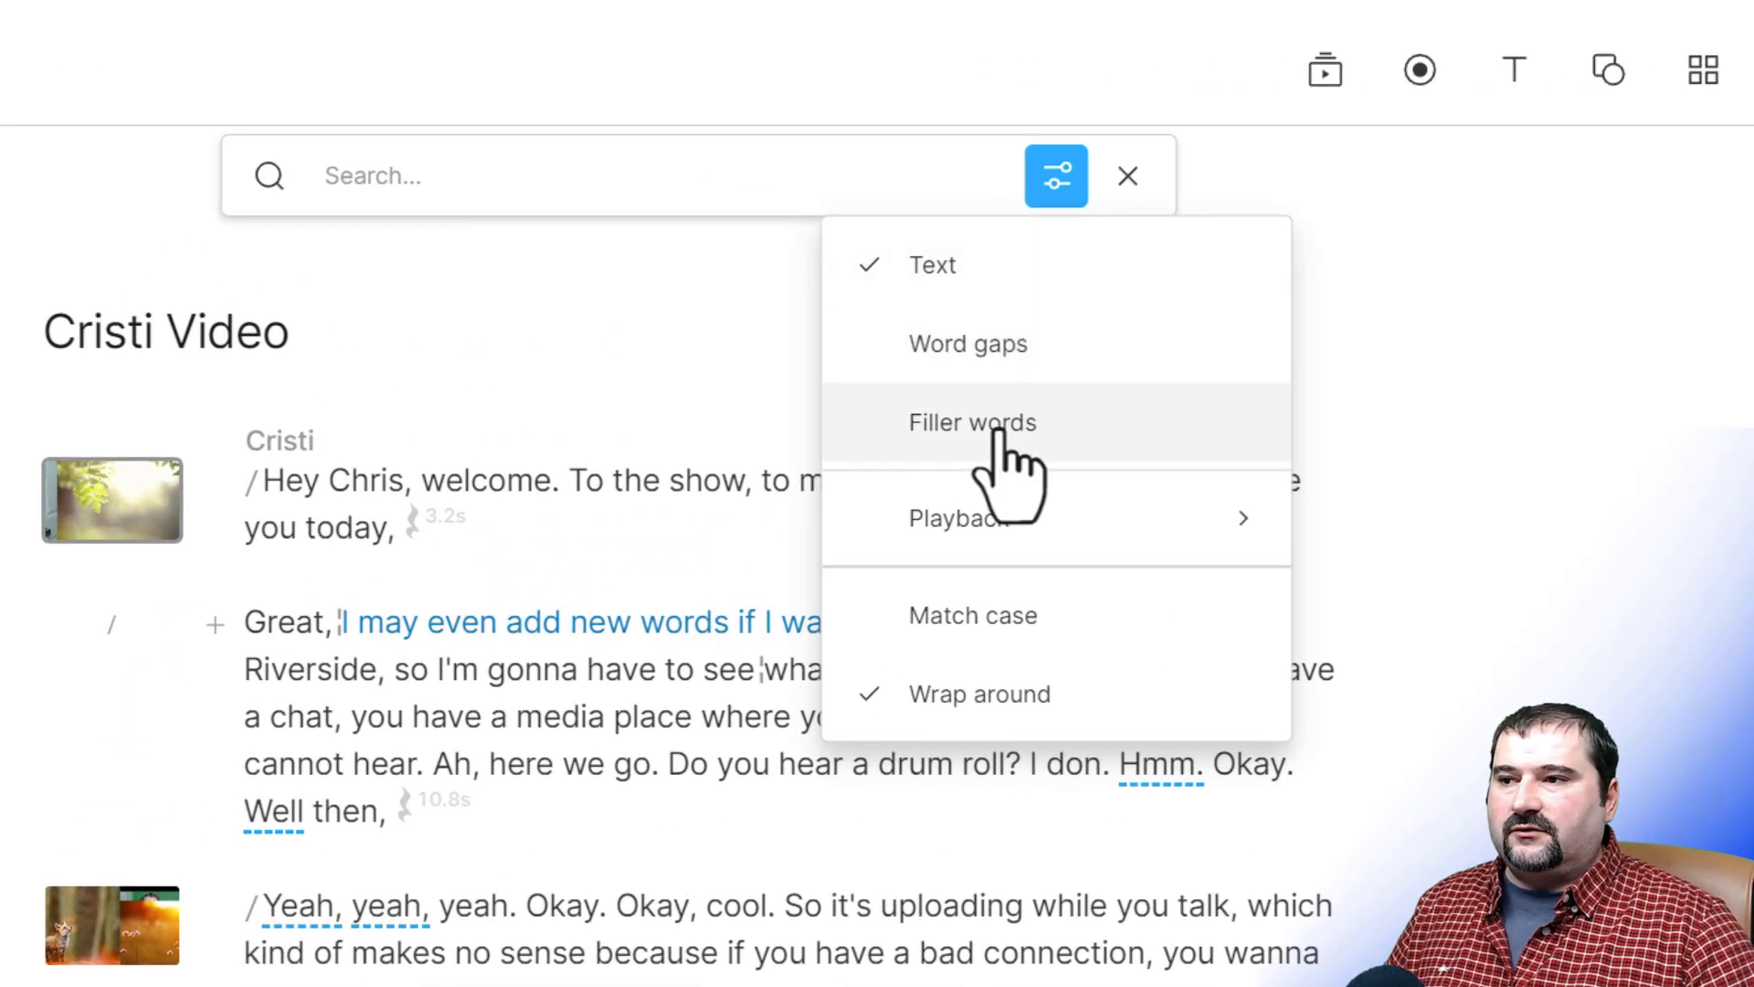
{"action": "left_click", "coordinate": [704, 485]}
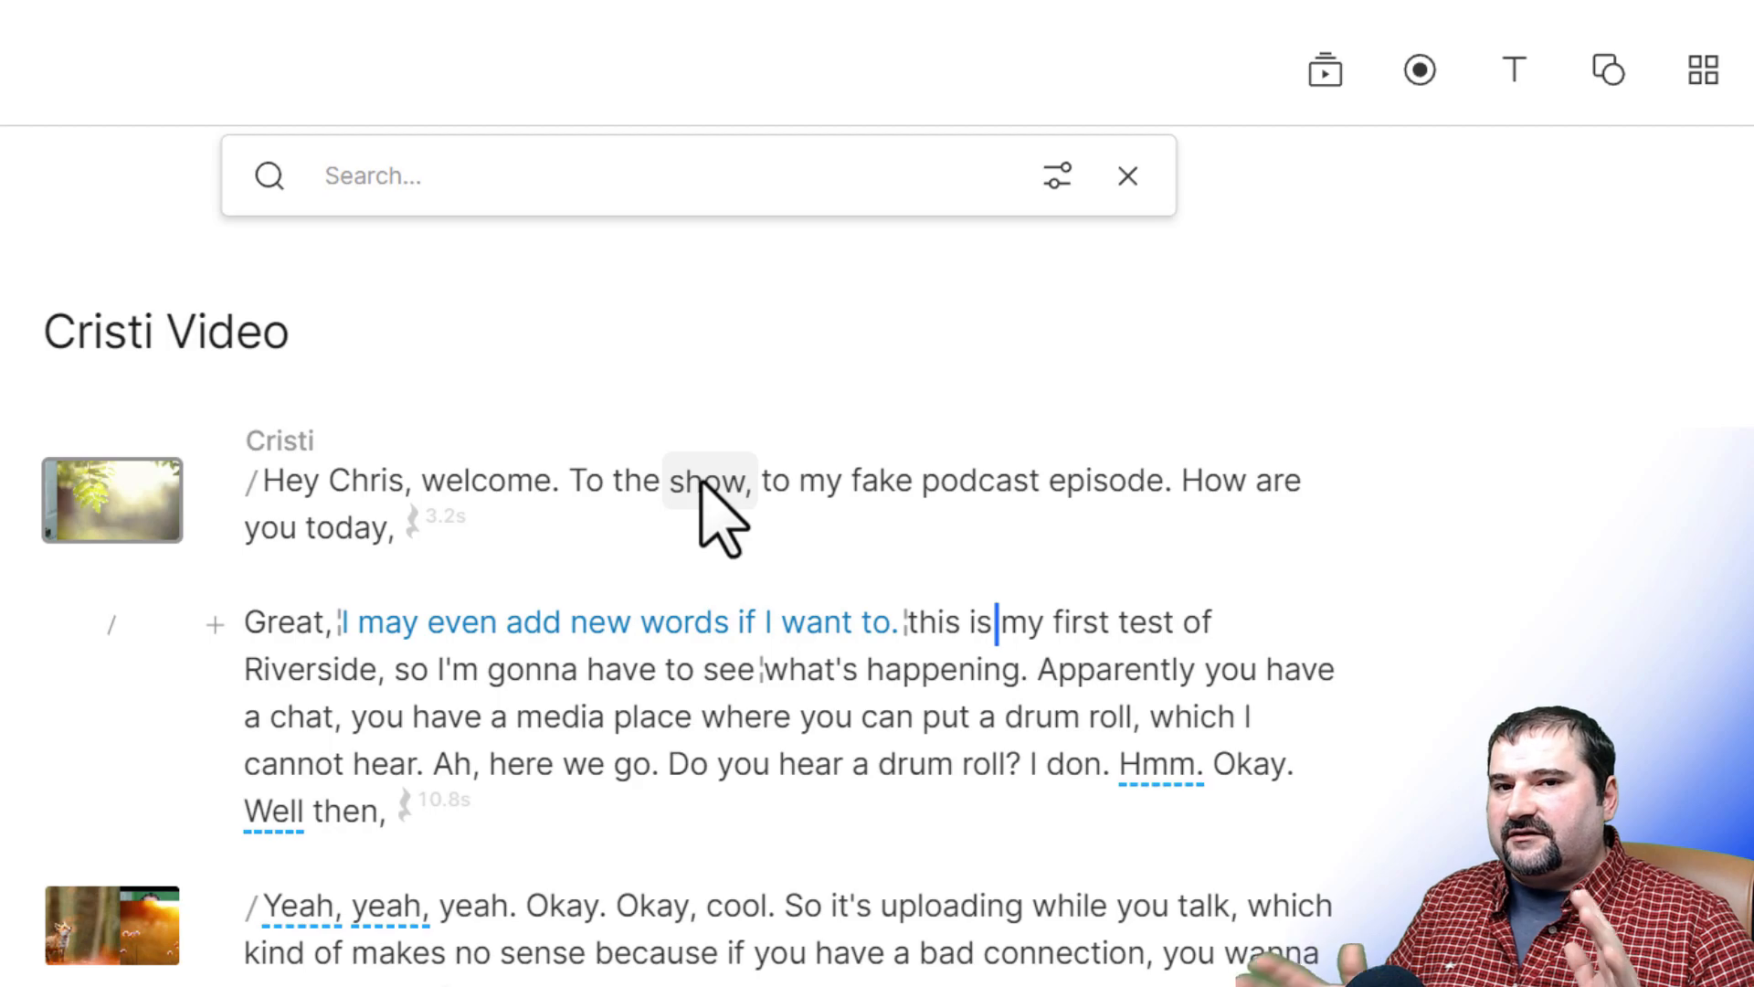
{"action": "left_click", "coordinate": [1057, 178]}
{"action": "left_click", "coordinate": [980, 425]}
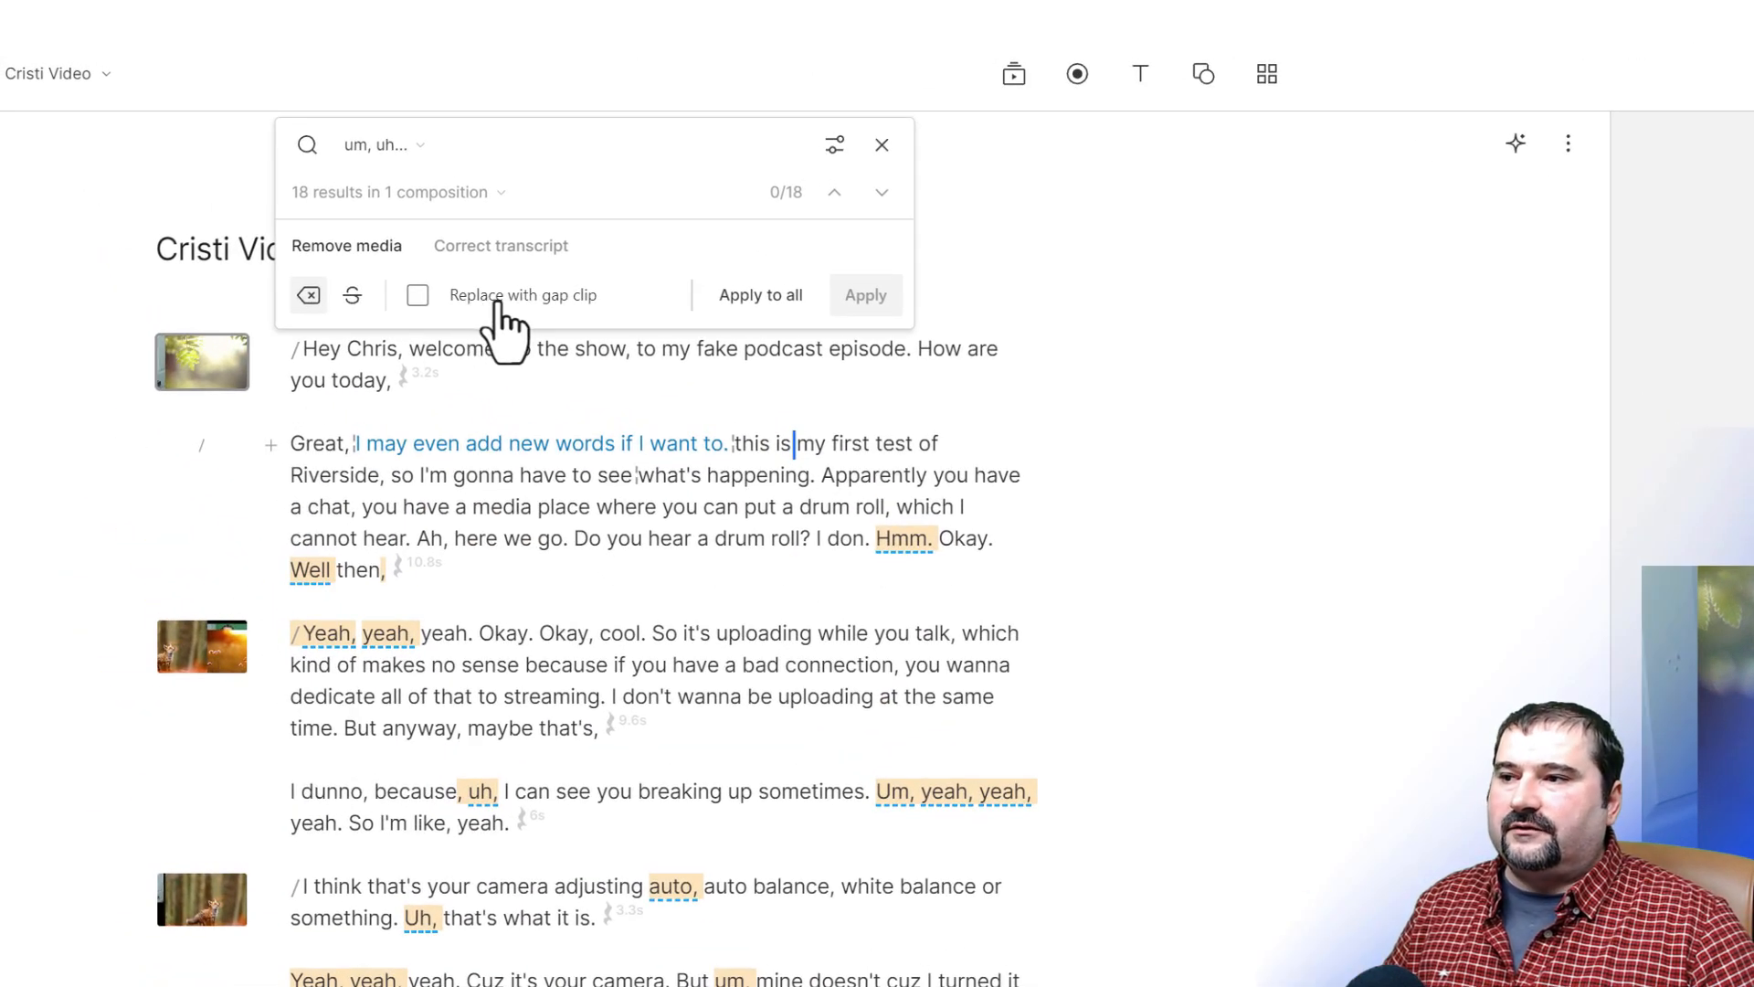
Review the list of filler words included in the search and step forward through the matches in the script
{"action": "left_click", "coordinate": [577, 148]}
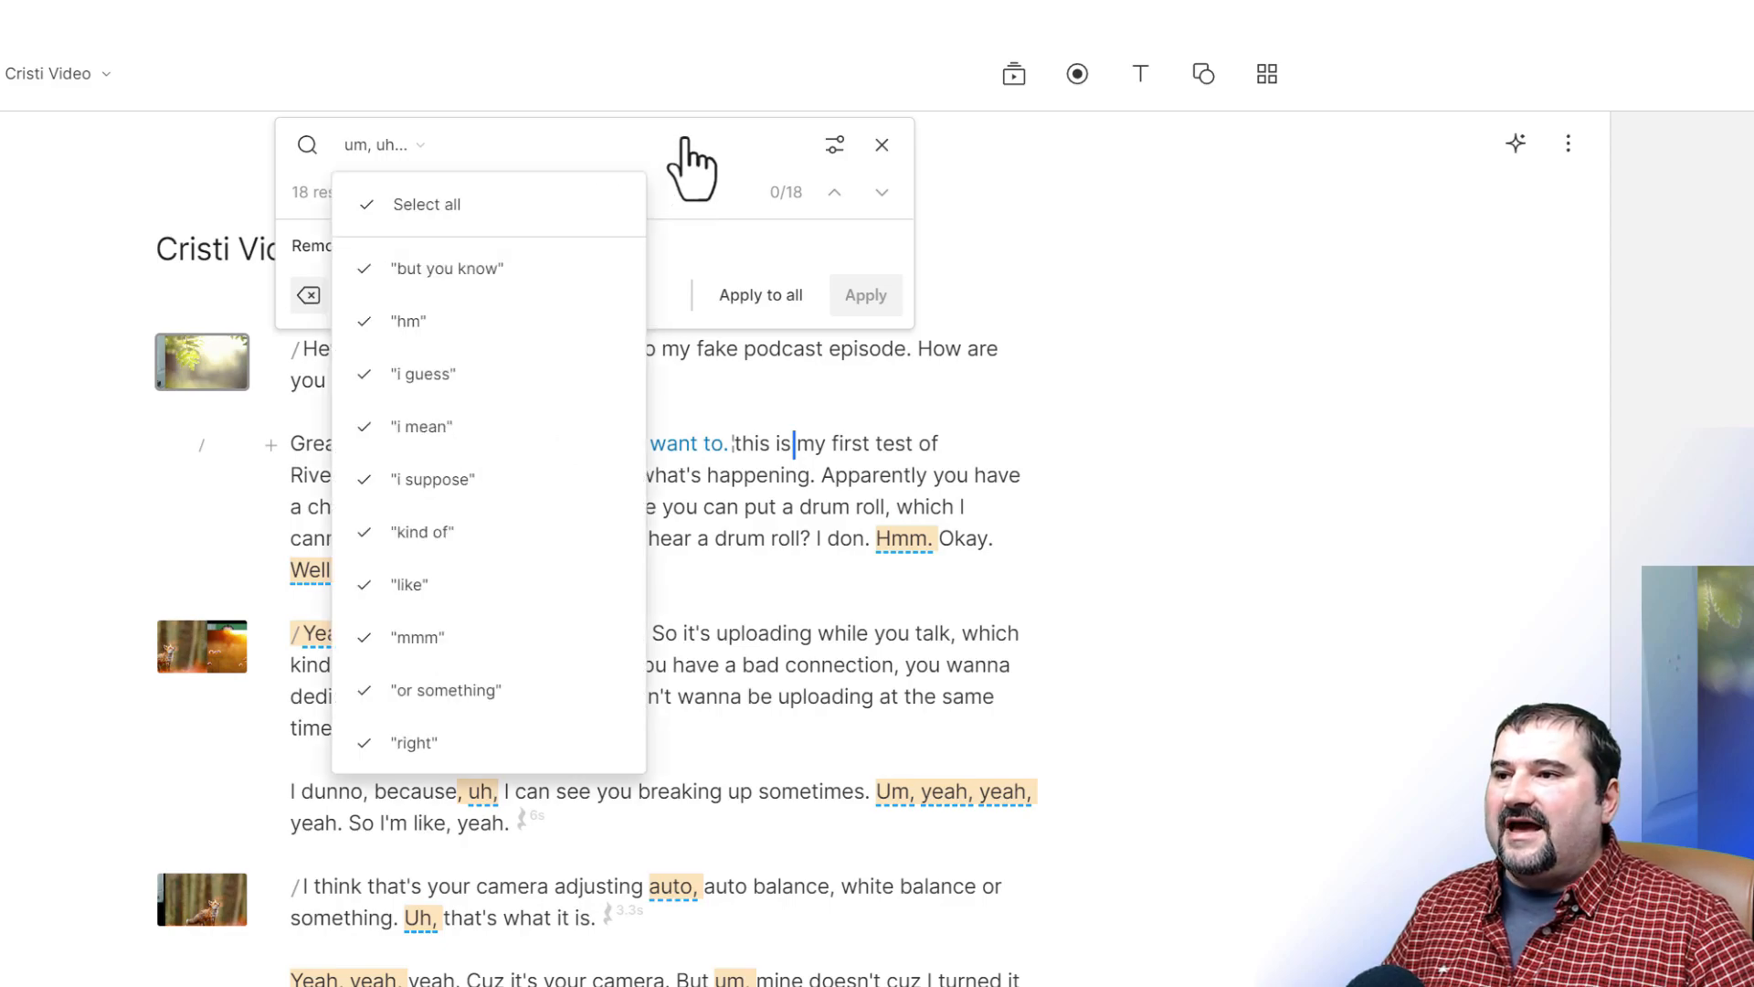
{"action": "left_click", "coordinate": [692, 166]}
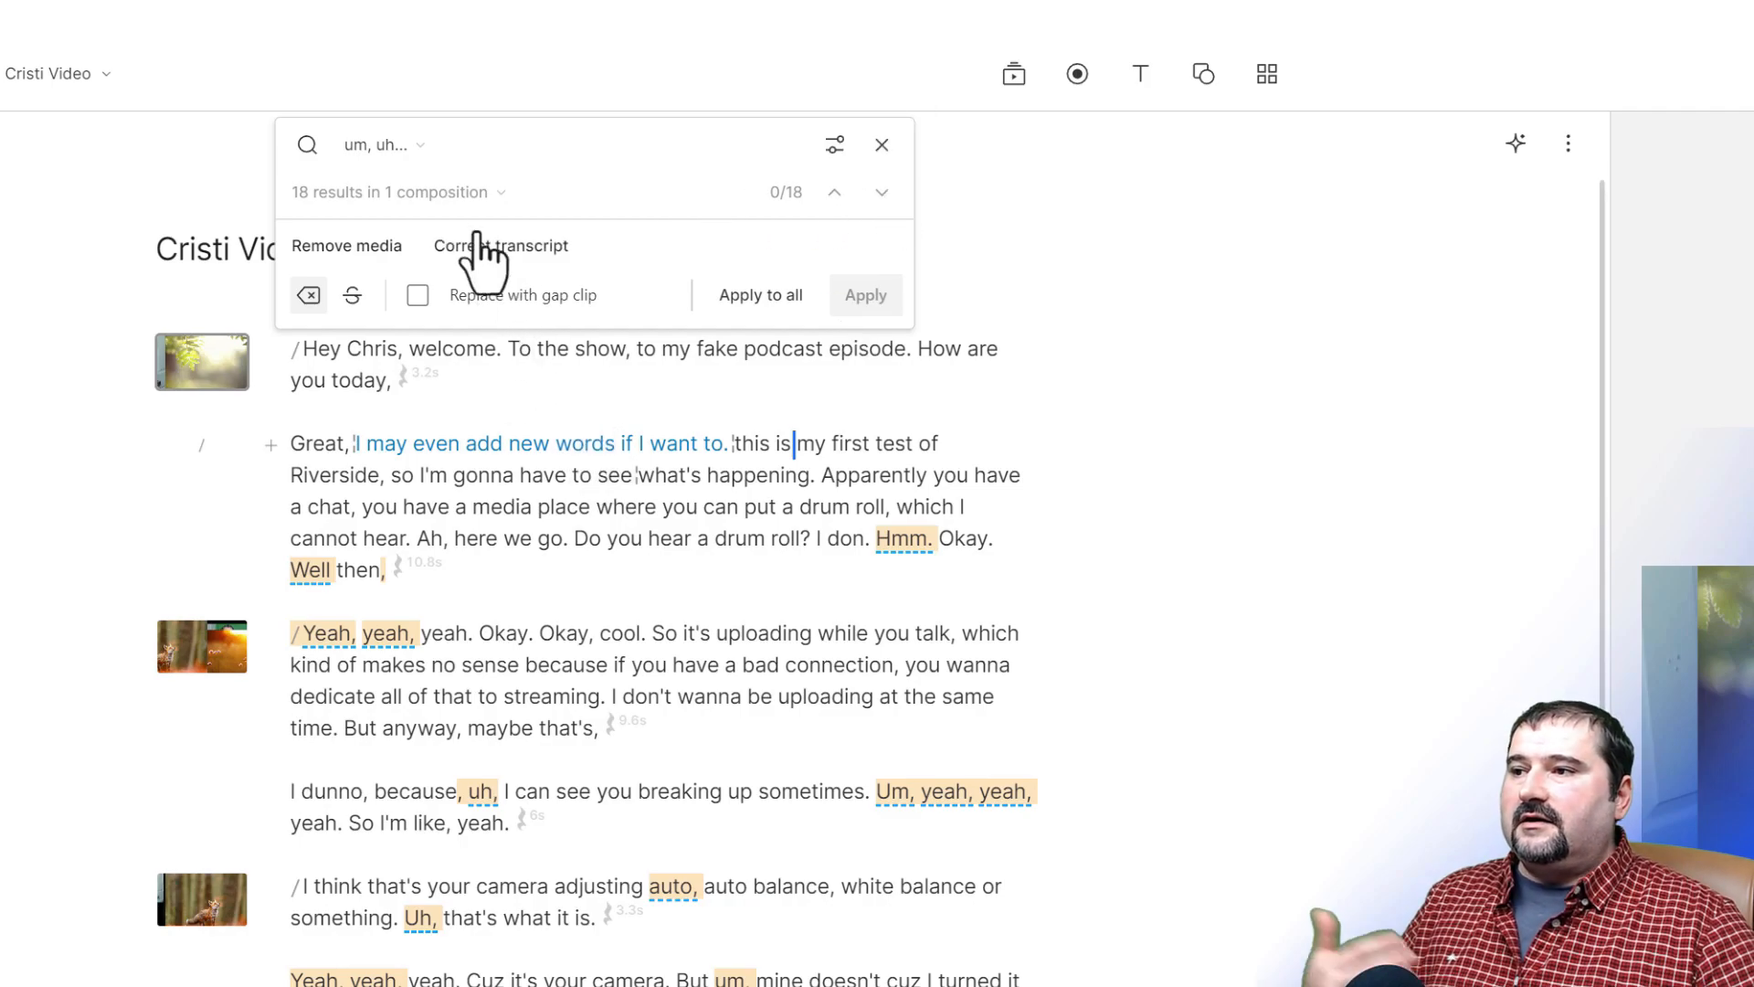
{"action": "key", "text": "F3"}
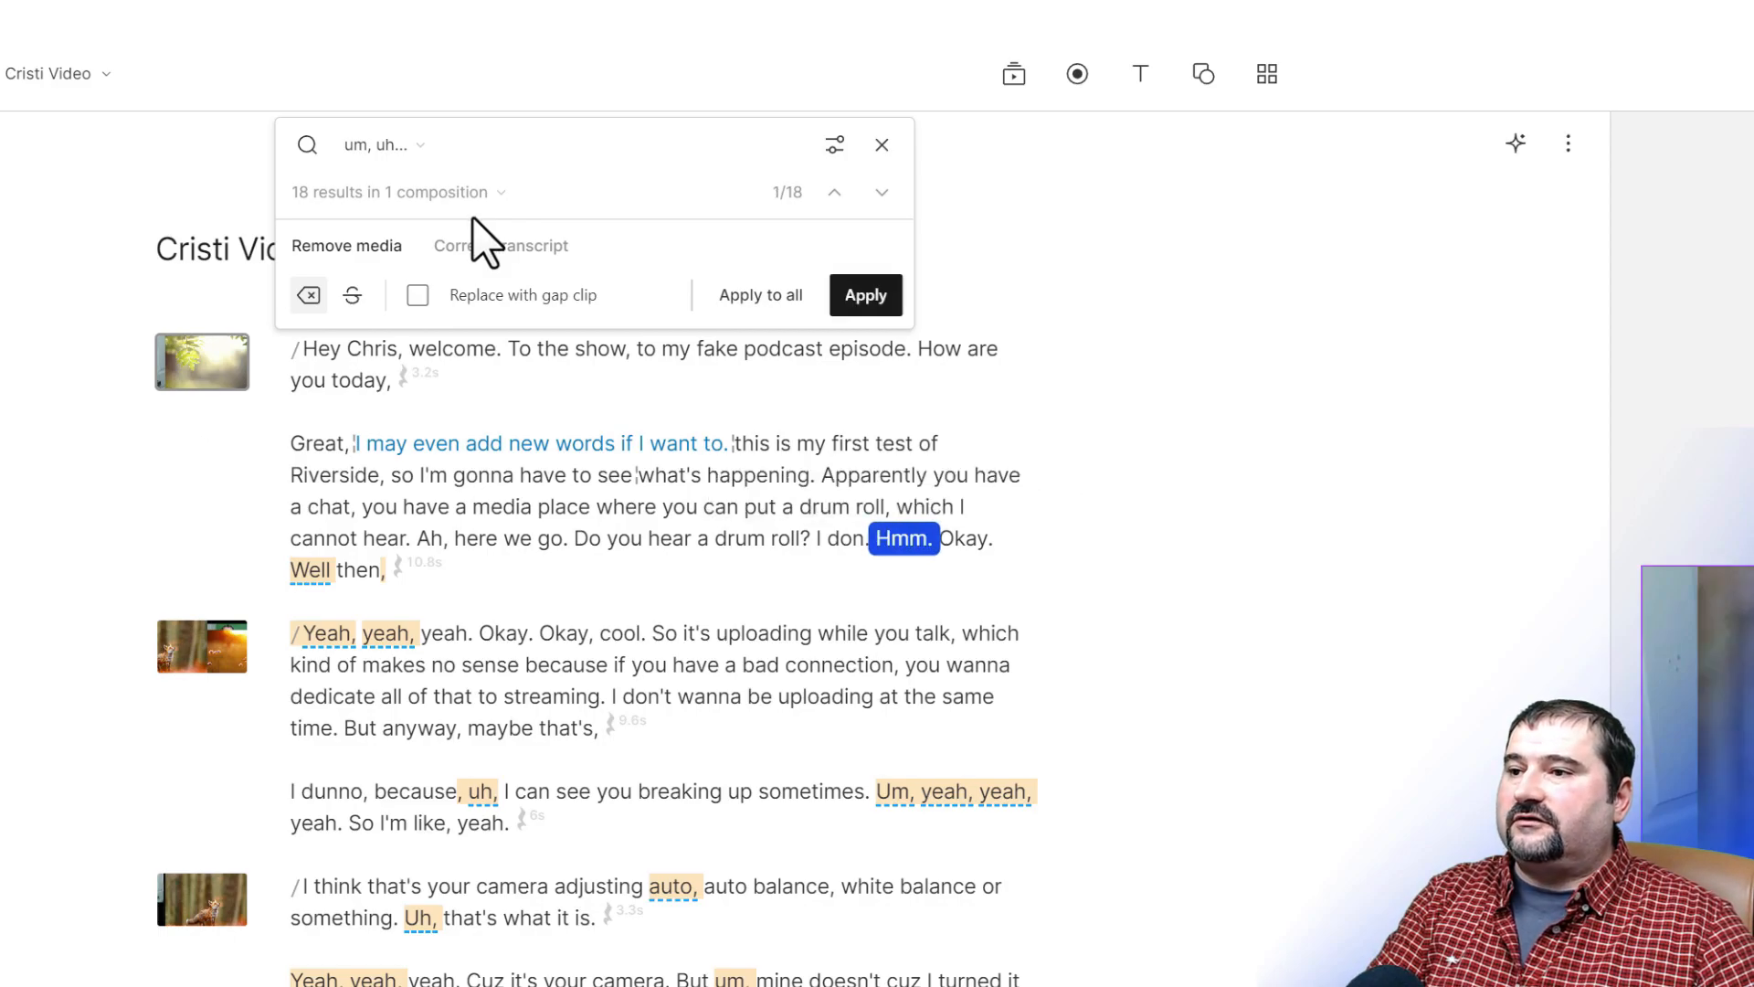
{"action": "key", "text": "F3"}
{"action": "key", "text": "F3"}
{"action": "key", "text": "F3"}
{"action": "key", "text": "F3"}
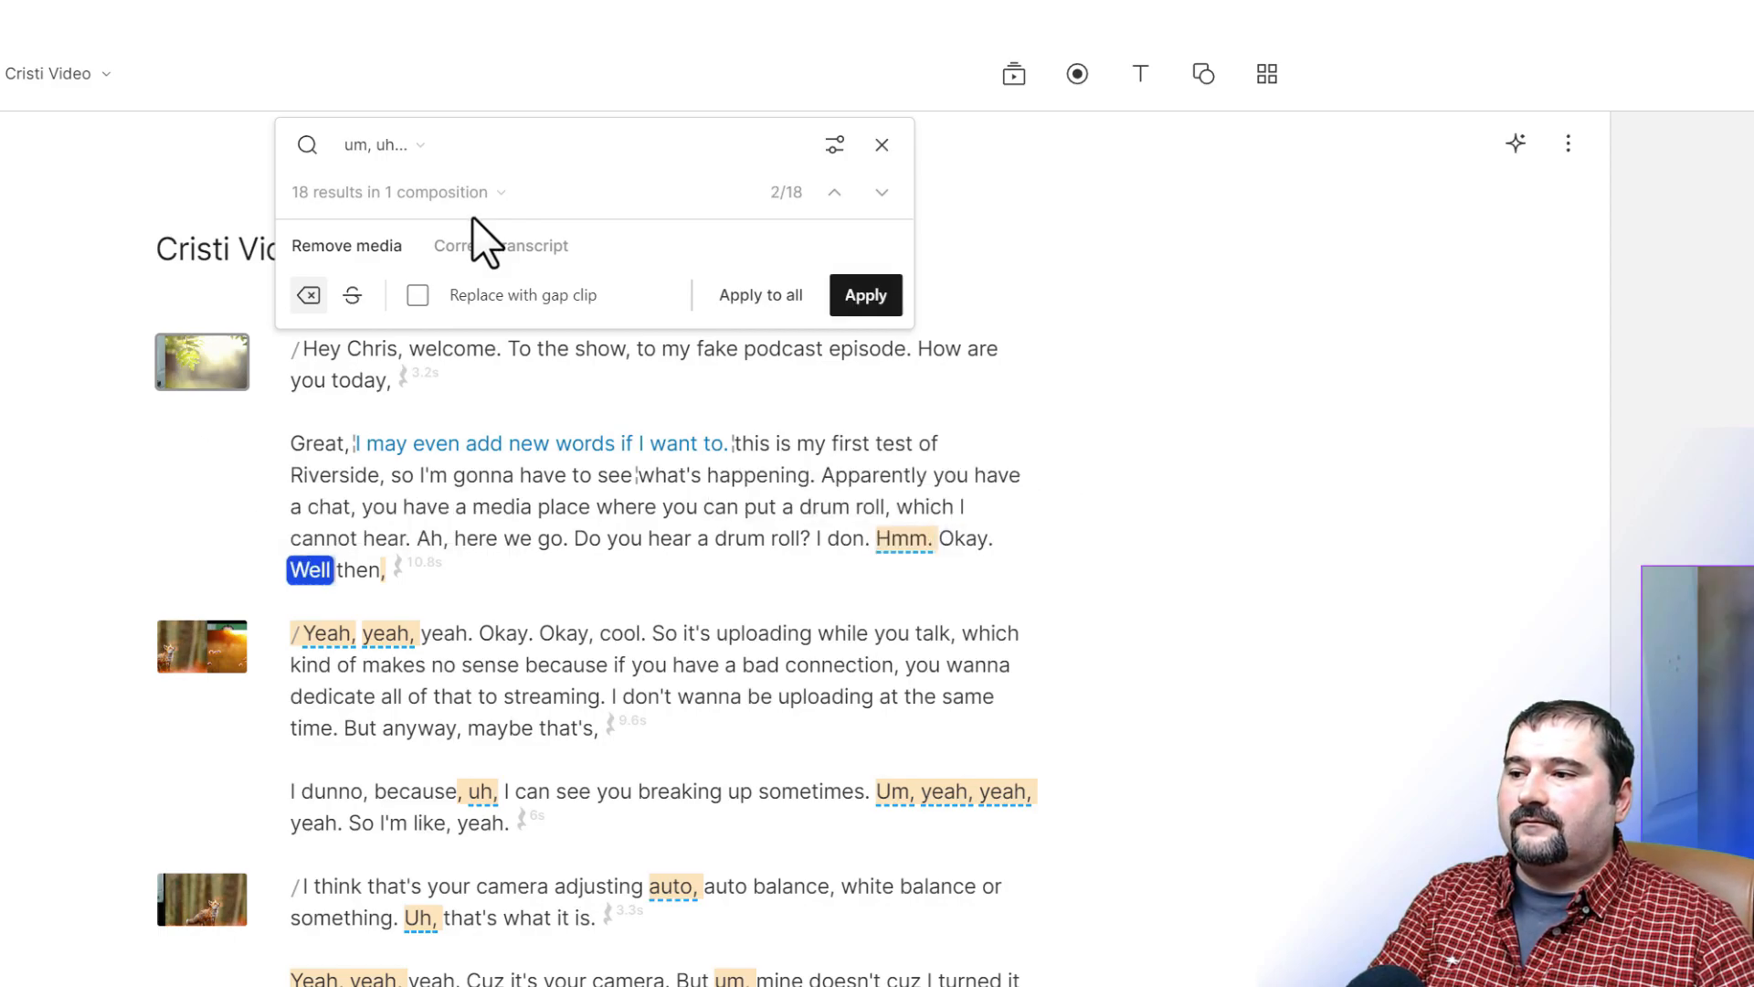